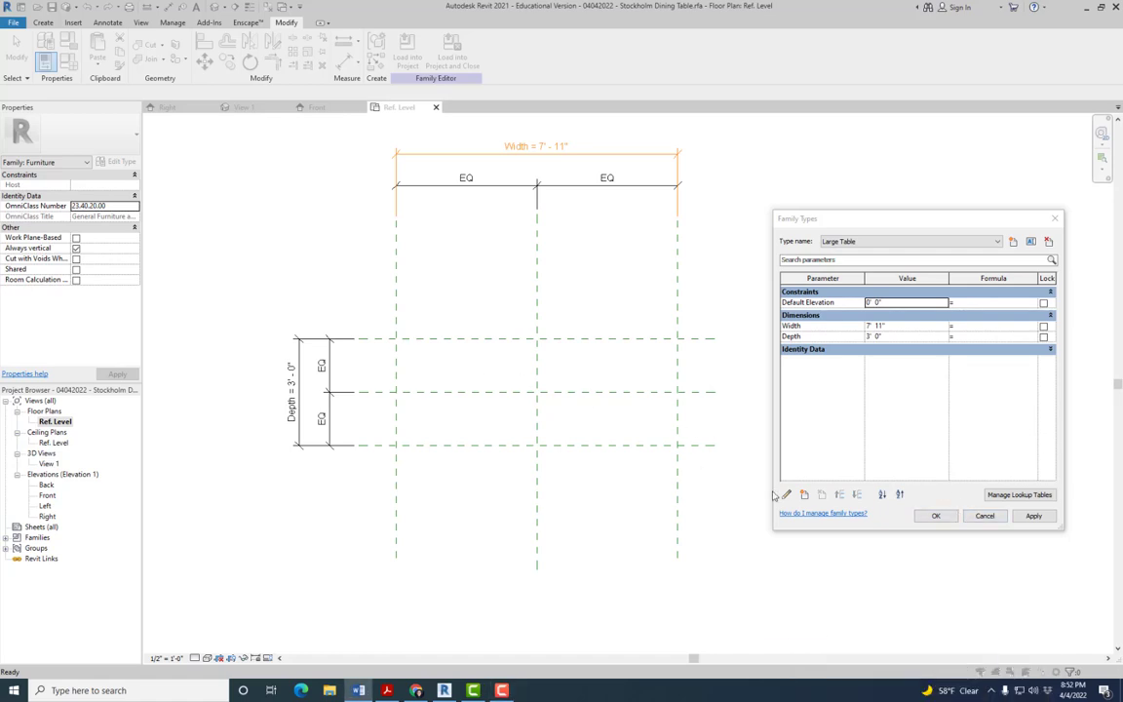
# Accept the family types and sketch a rectangular extrusion profile, about 9'-0" by 4'-10", enclosing the outer reference planes.
pyautogui.click(934, 516)
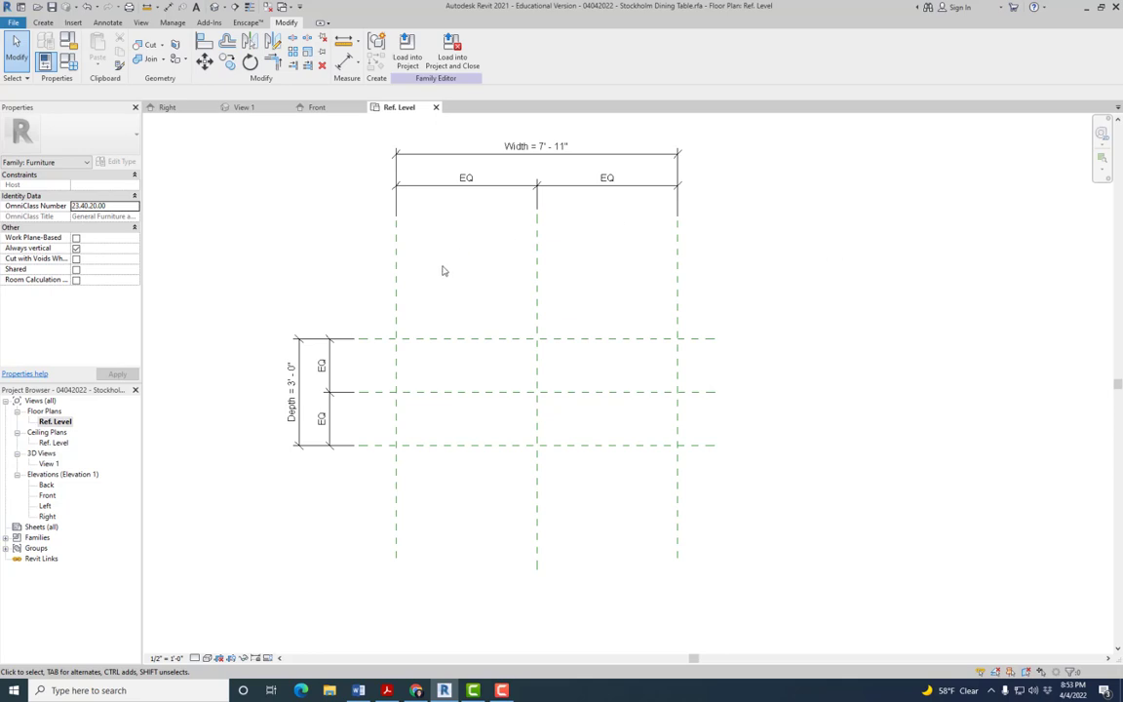
pyautogui.moveTo(606, 255); pyautogui.dragTo(625, 232, button='middle')
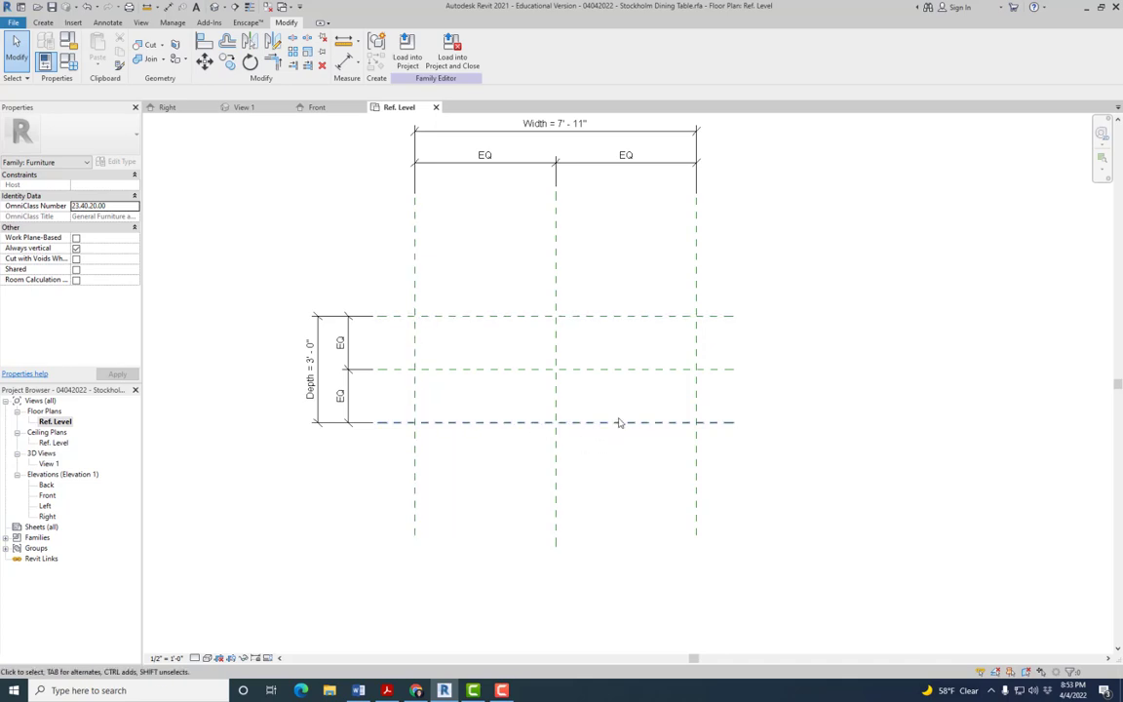
pyautogui.moveTo(649, 354); pyautogui.dragTo(615, 343, button='middle')
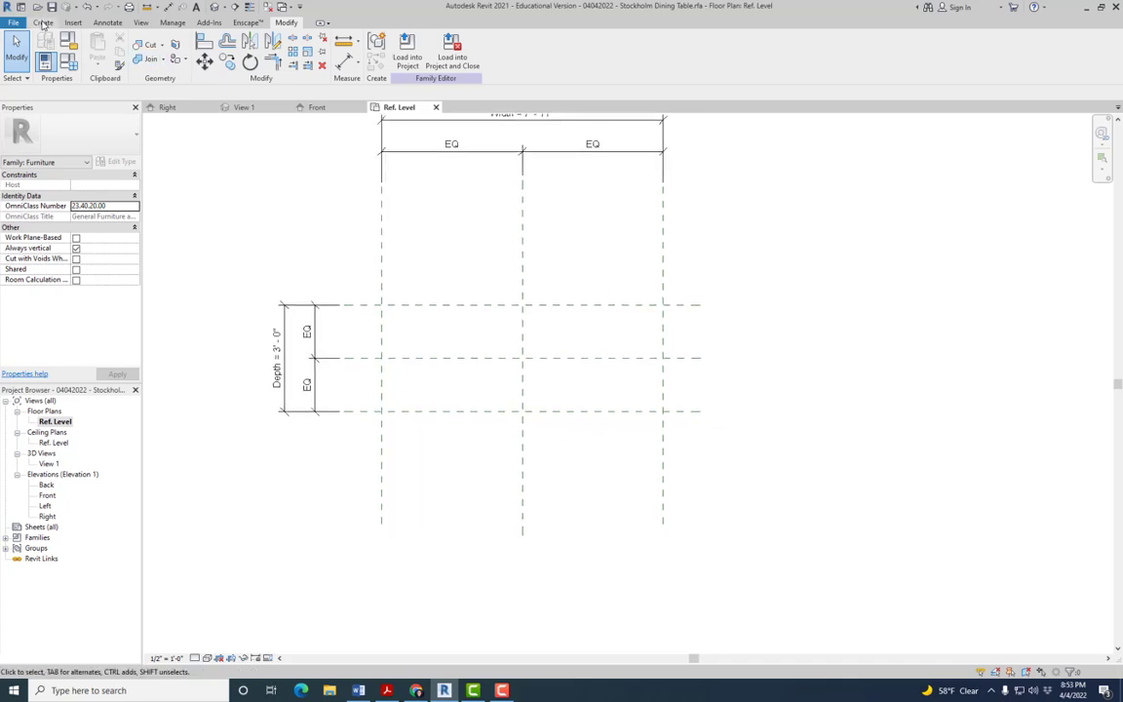
pyautogui.click(43, 23)
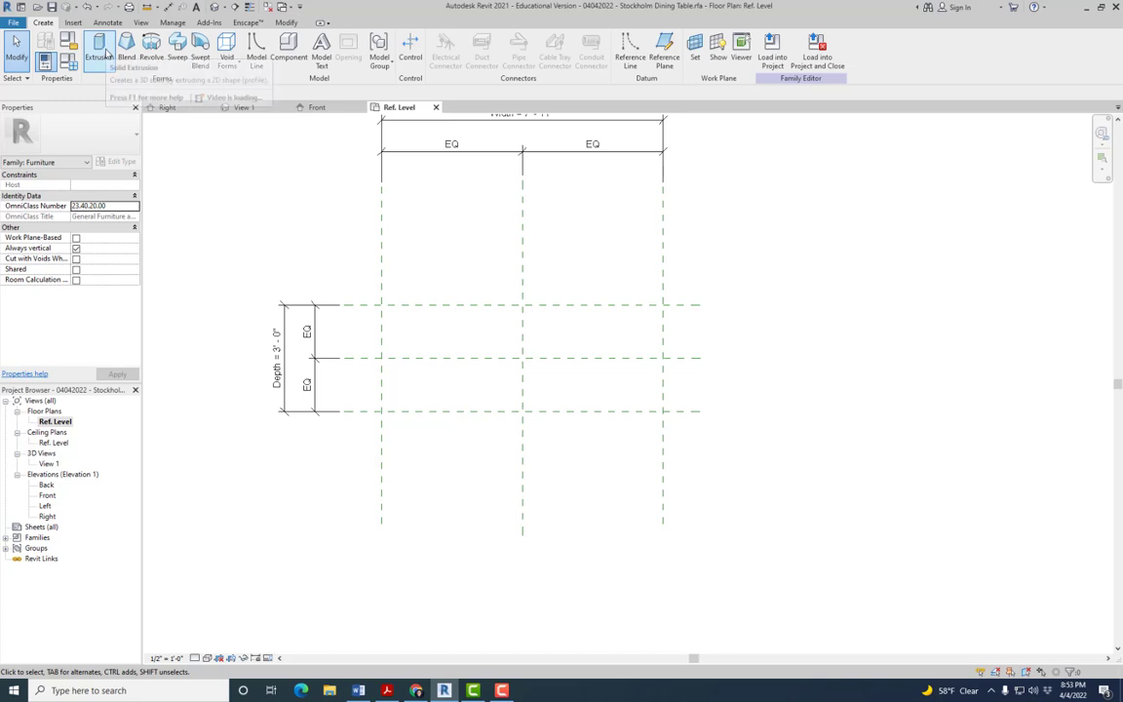
pyautogui.click(103, 47)
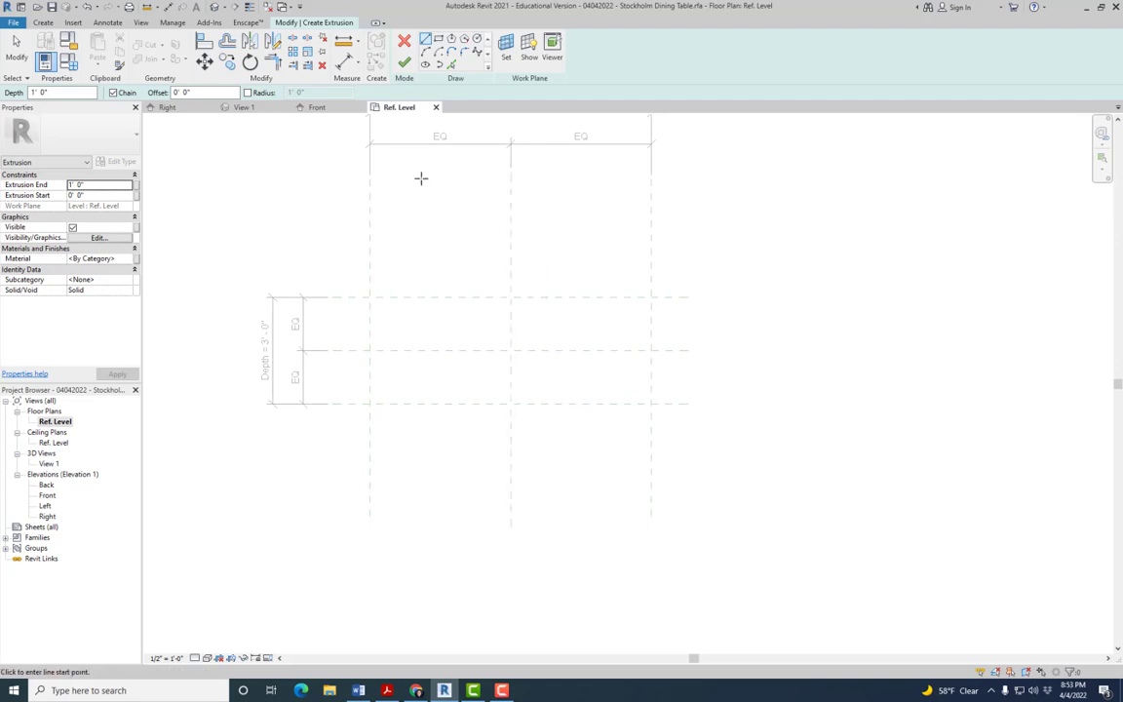
pyautogui.click(440, 40)
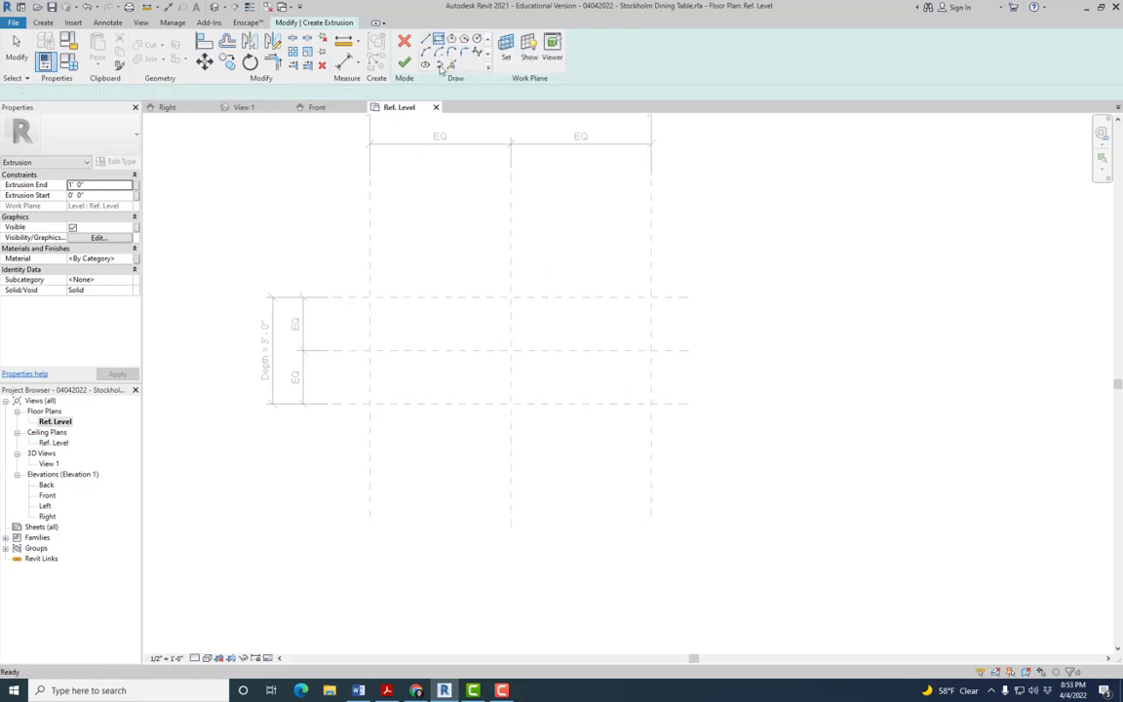
pyautogui.click(353, 267)
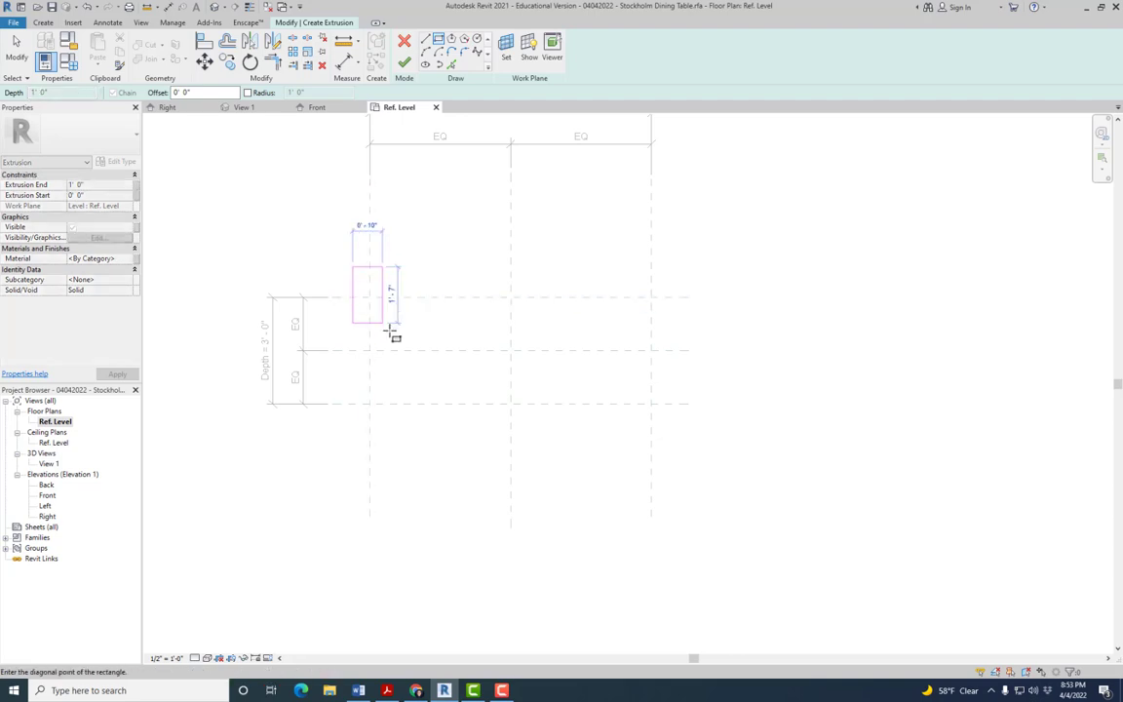
pyautogui.click(672, 439)
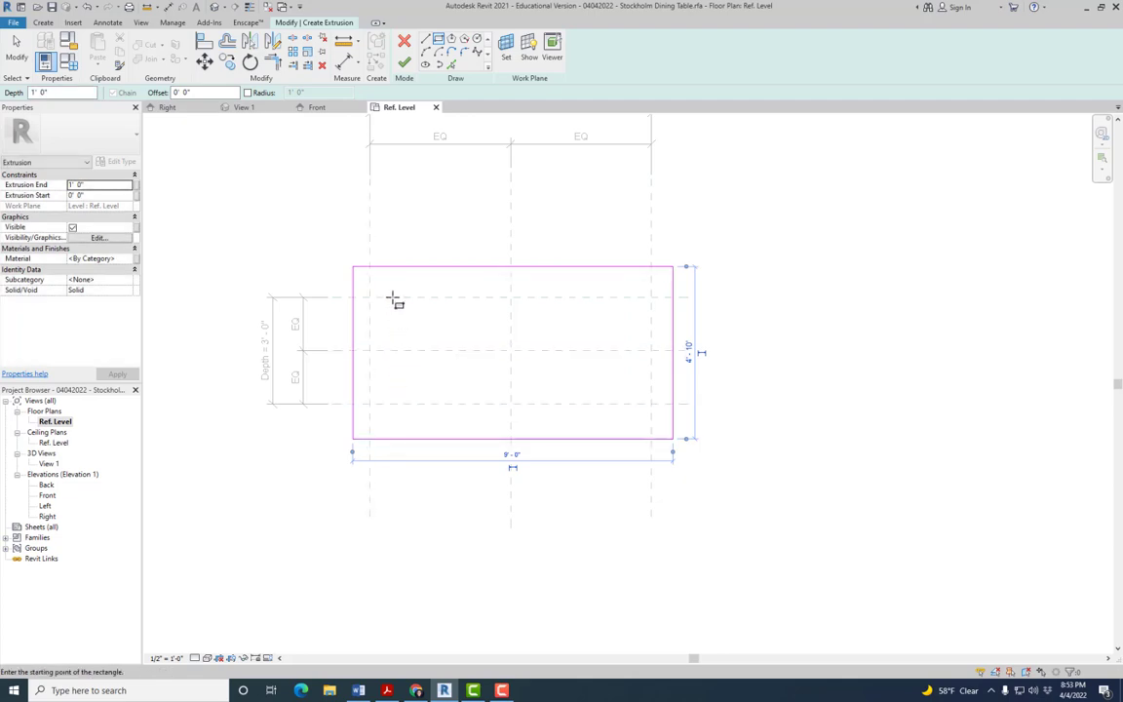
pyautogui.press('Escape')
pyautogui.press('Escape')
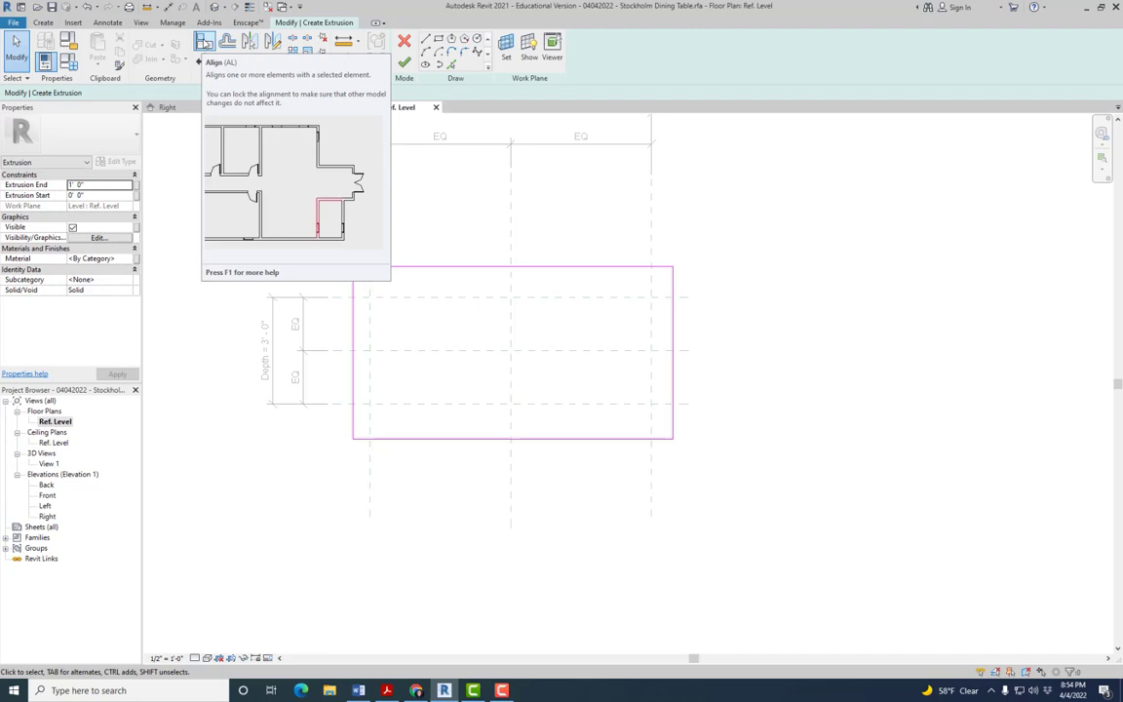
# Align the rectangle's left and upper sketch lines to the adjacent outer reference planes and lock both alignments.
pyautogui.click(204, 41)
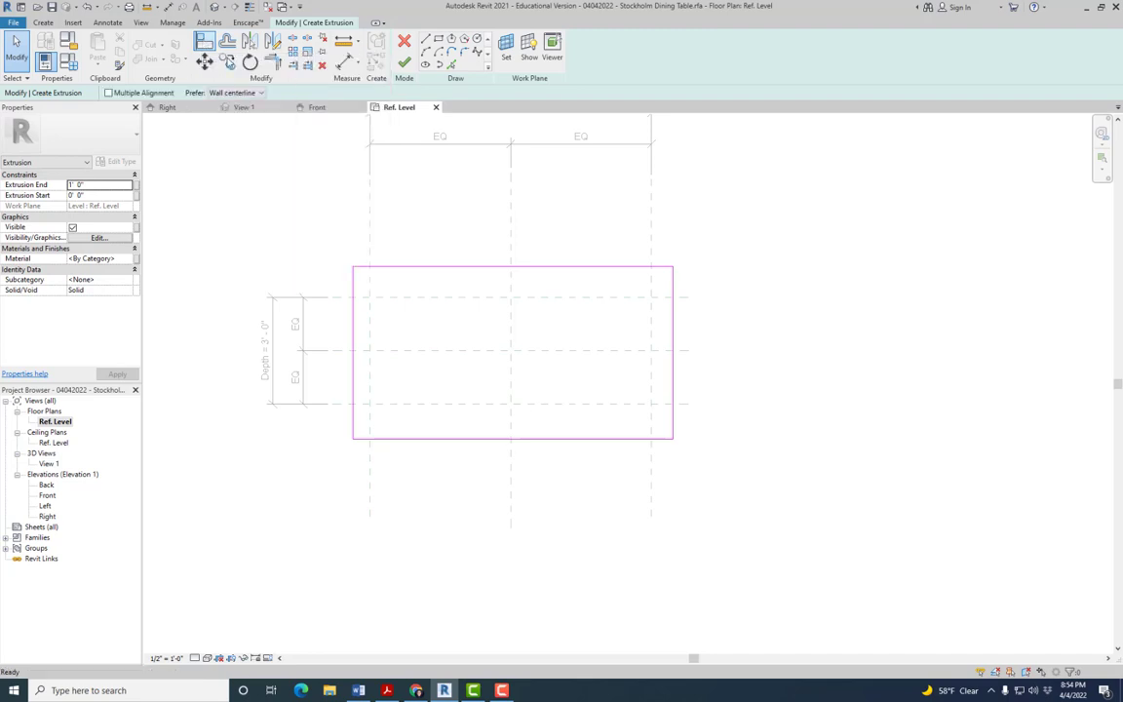
pyautogui.click(370, 226)
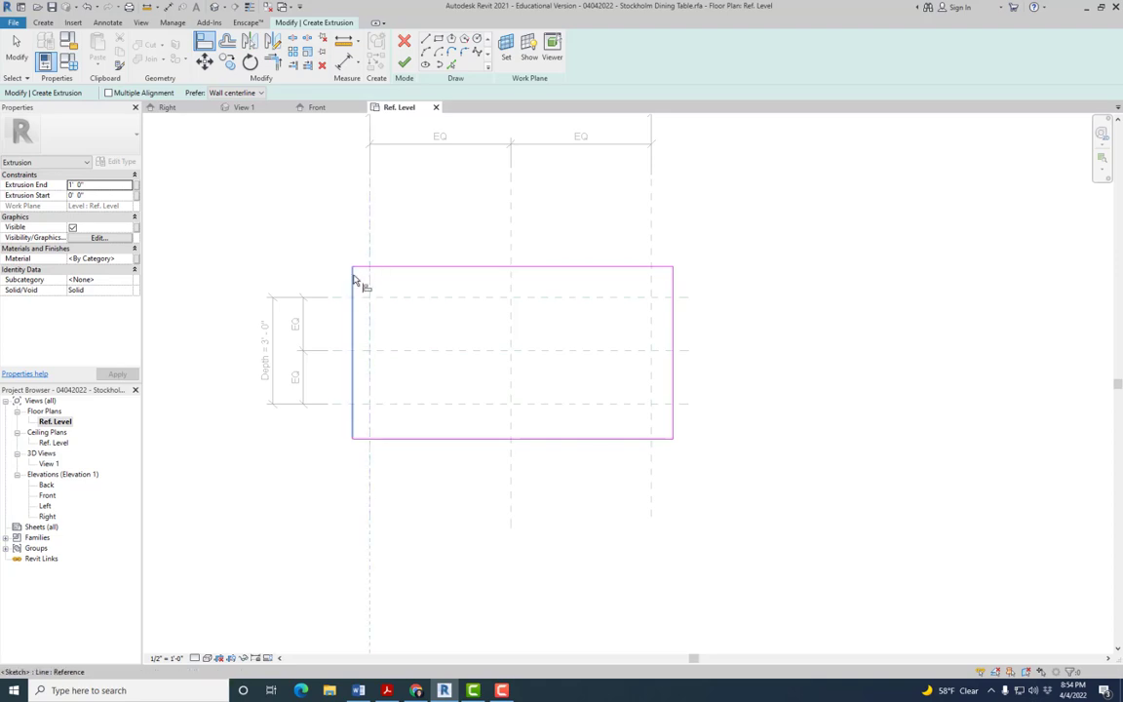
pyautogui.click(354, 283)
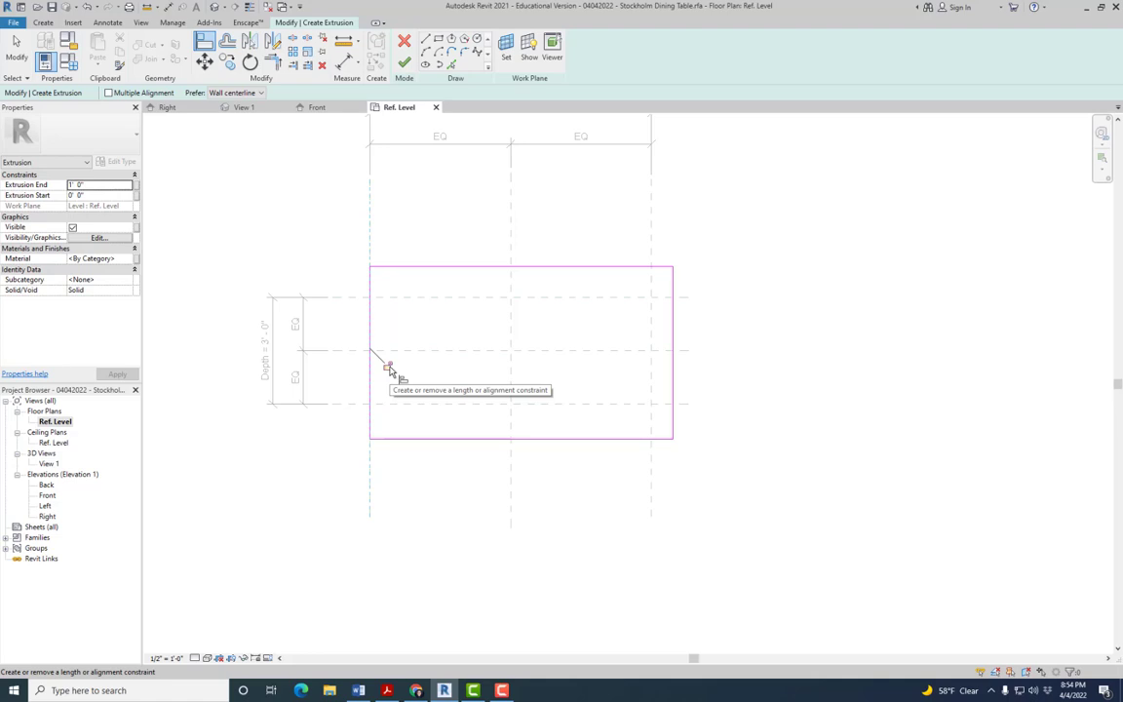
pyautogui.click(388, 366)
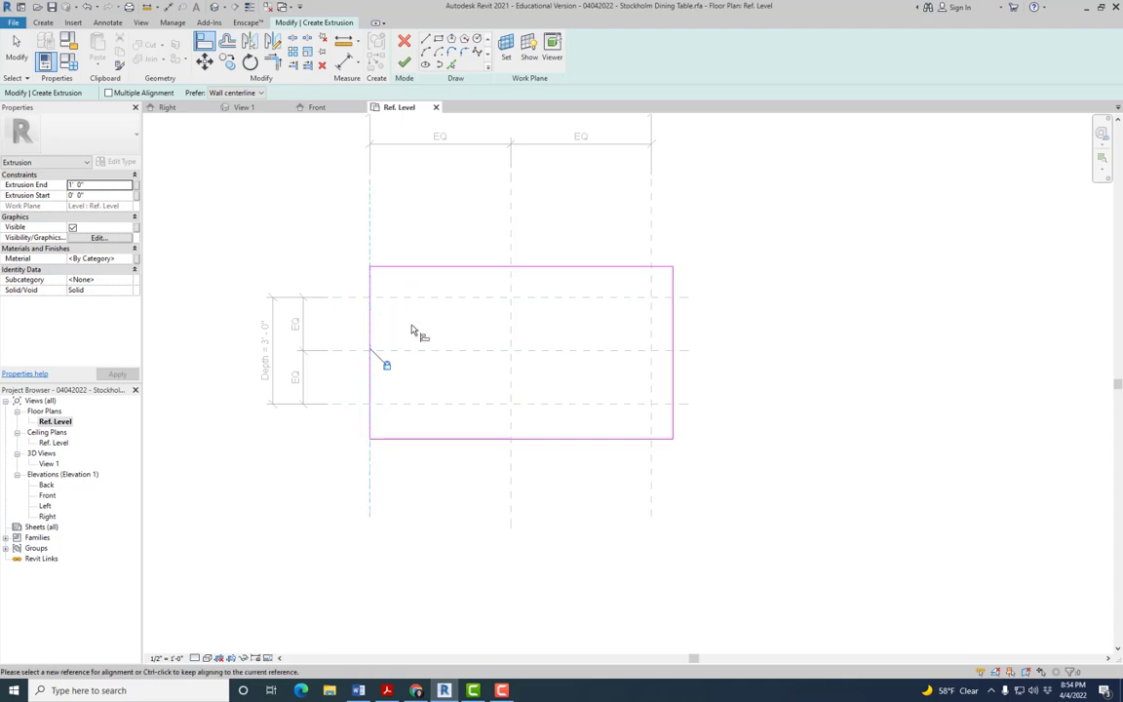
pyautogui.click(442, 299)
pyautogui.click(443, 272)
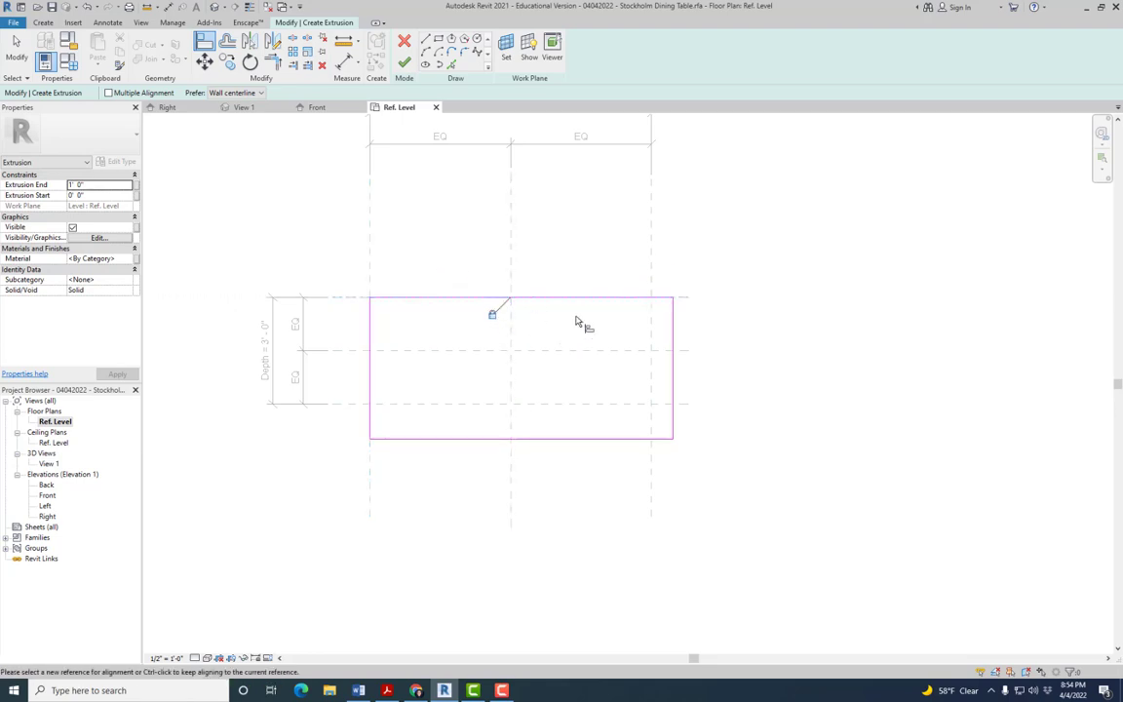
# Align the rectangle's right and lower sketch lines to the adjacent outer reference planes and lock both alignments.
pyautogui.click(652, 264)
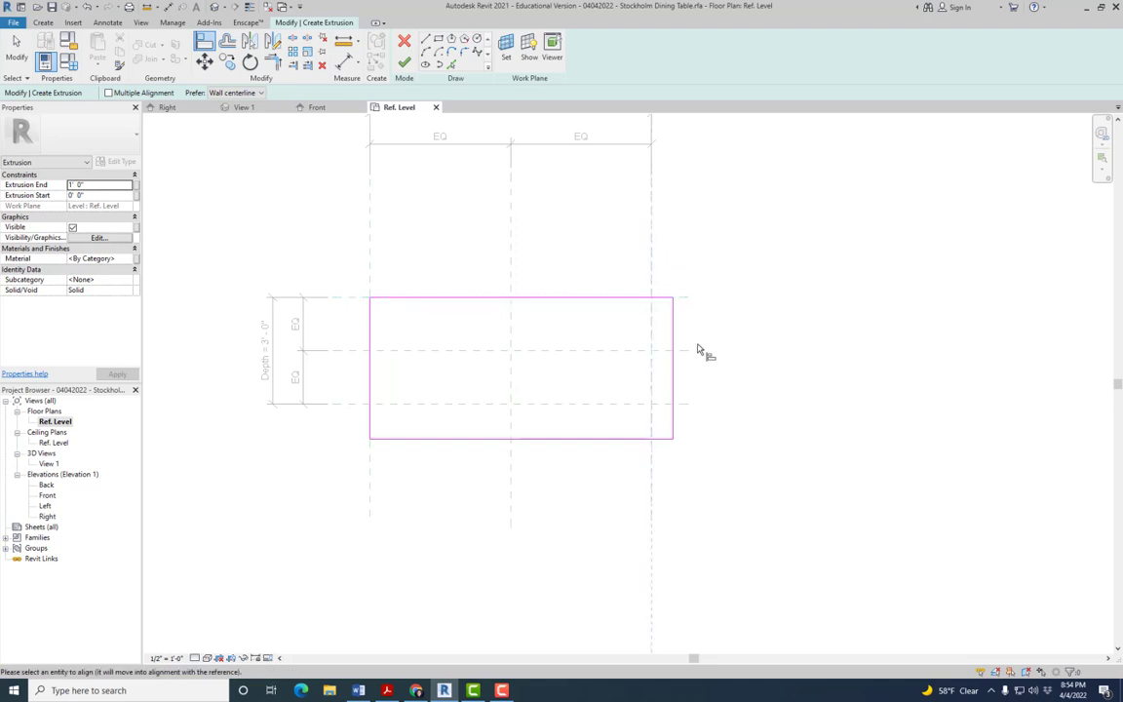
pyautogui.click(672, 329)
pyautogui.click(636, 331)
pyautogui.click(554, 404)
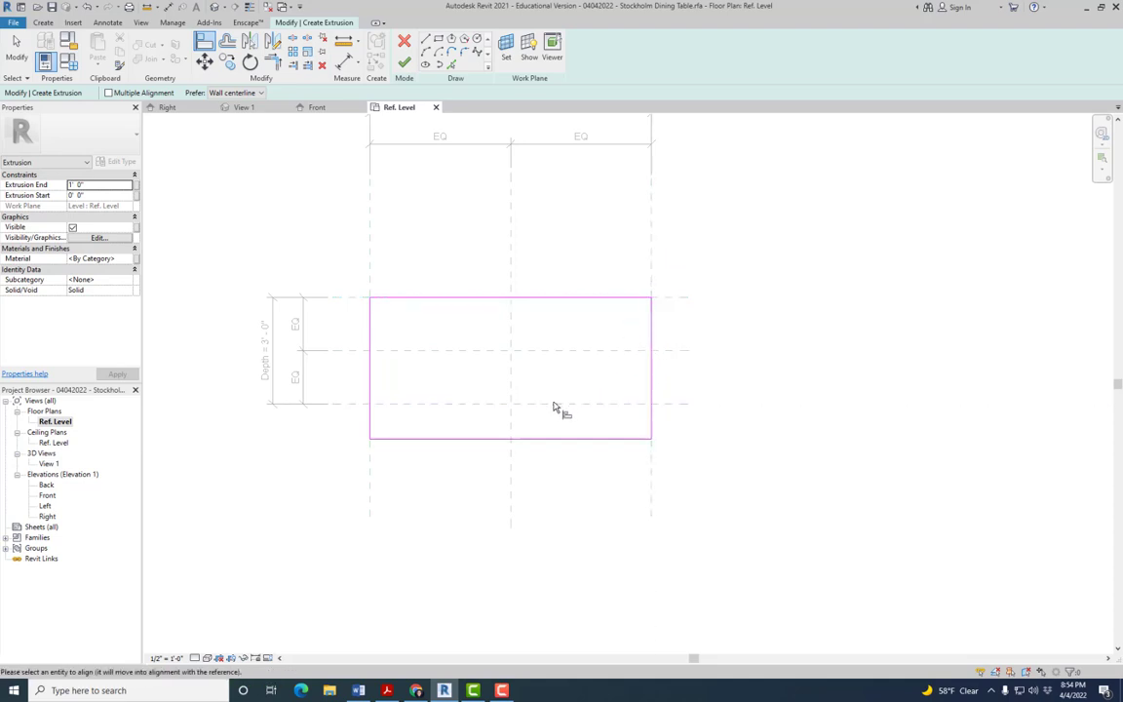
pyautogui.click(548, 439)
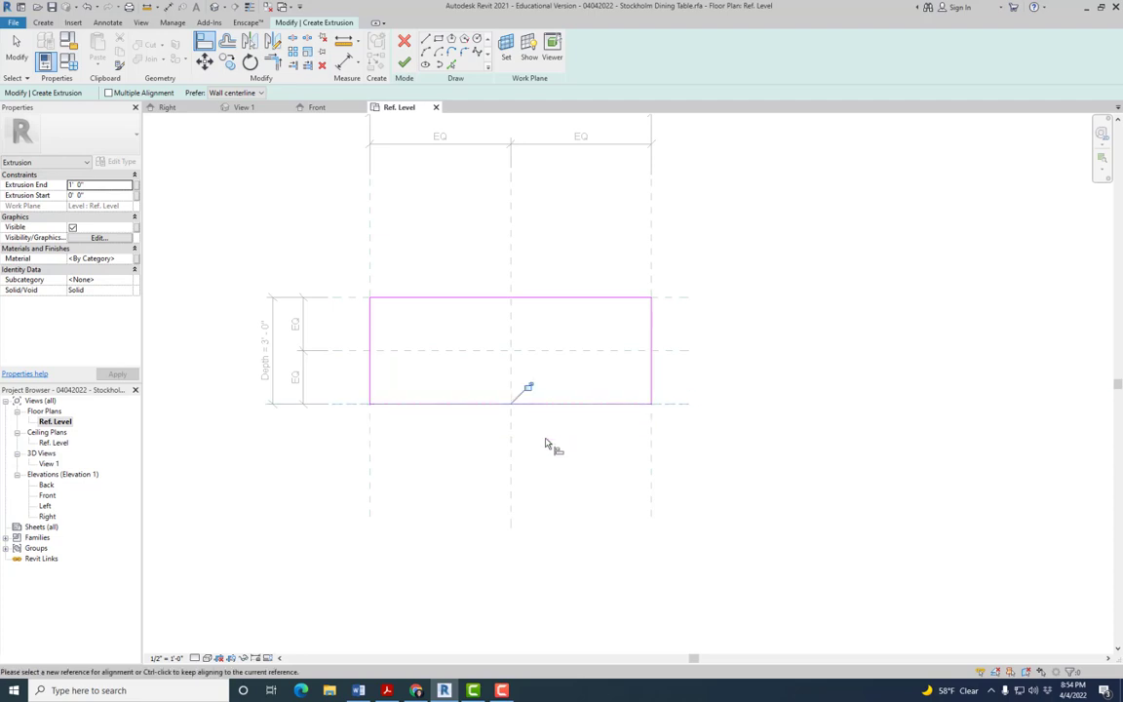
pyautogui.click(527, 389)
pyautogui.click(16, 43)
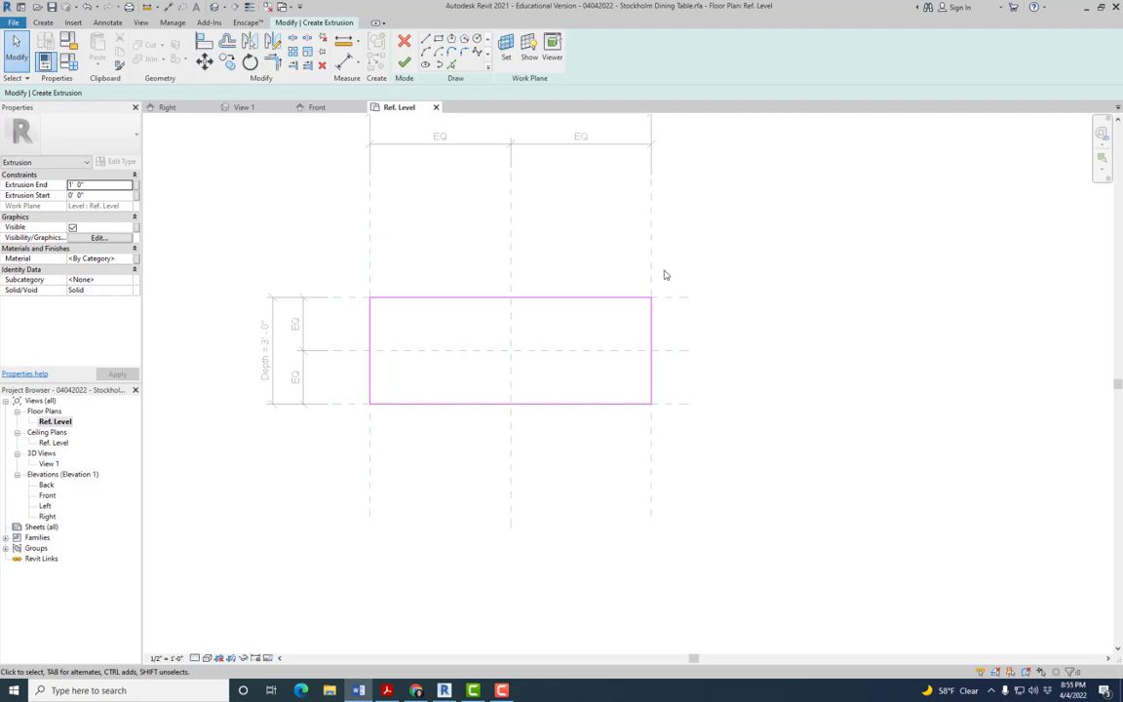
# Inspect the rectangle's alignment locks in plan and the height of its sketch plane in the Front elevation.
pyautogui.click(541, 282)
pyautogui.moveTo(361, 439); pyautogui.dragTo(682, 234)
pyautogui.click(657, 228)
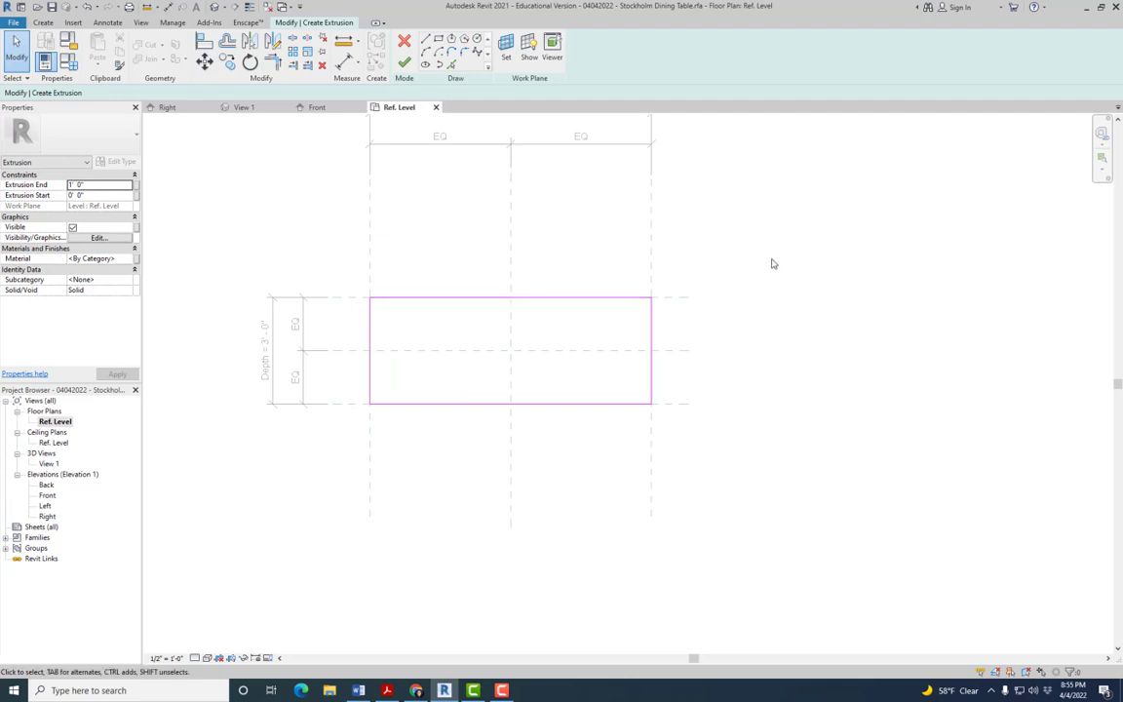
pyautogui.doubleClick(47, 495)
pyautogui.scroll(2, 374, 418)
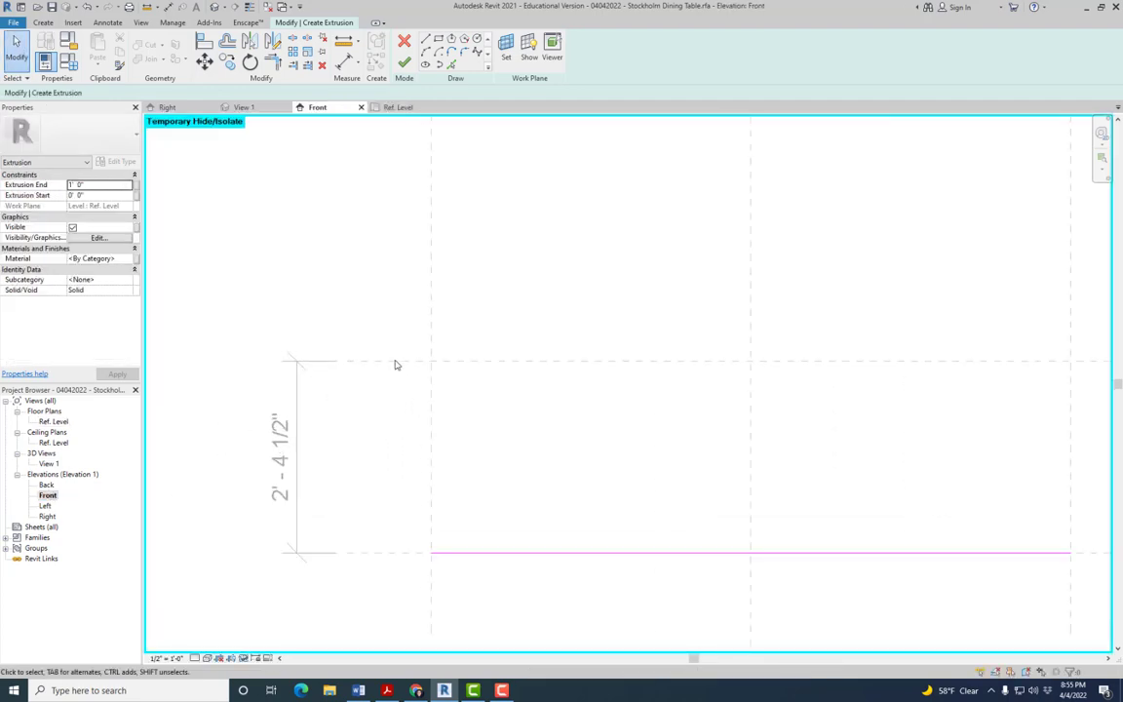
pyautogui.scroll(-1, 390, 366)
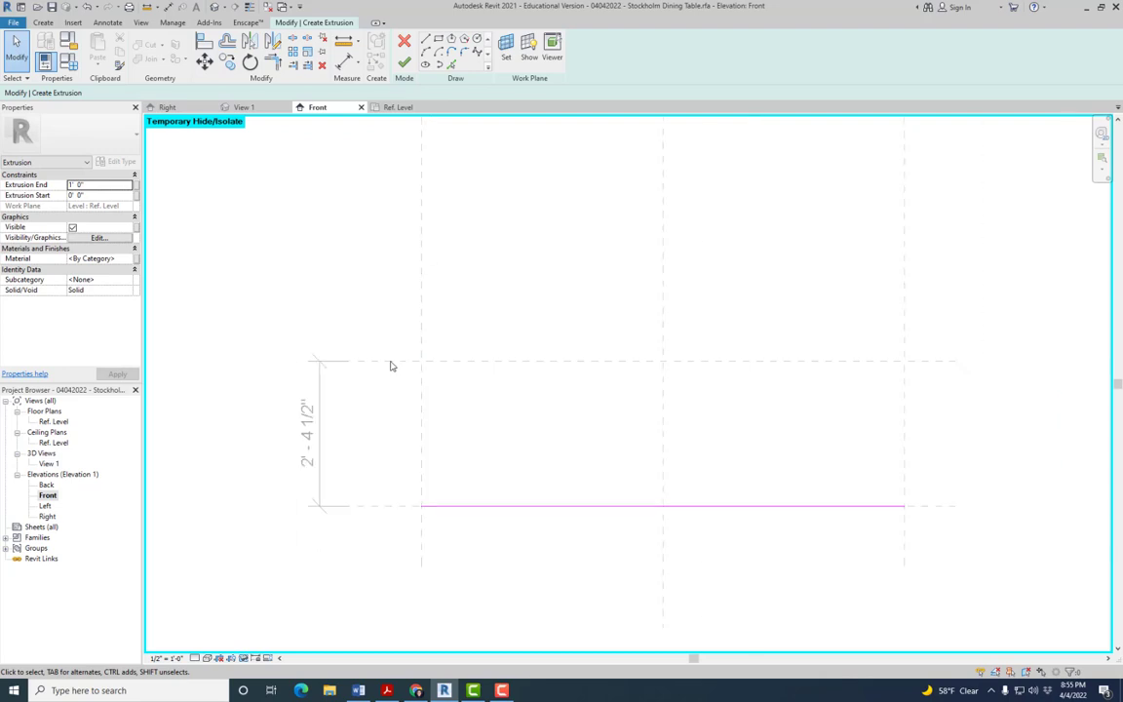
pyautogui.moveTo(574, 488)
pyautogui.mouseDown(button='middle')
pyautogui.moveTo(523, 517)
pyautogui.moveTo(475, 502)
pyautogui.mouseUp(button='middle')
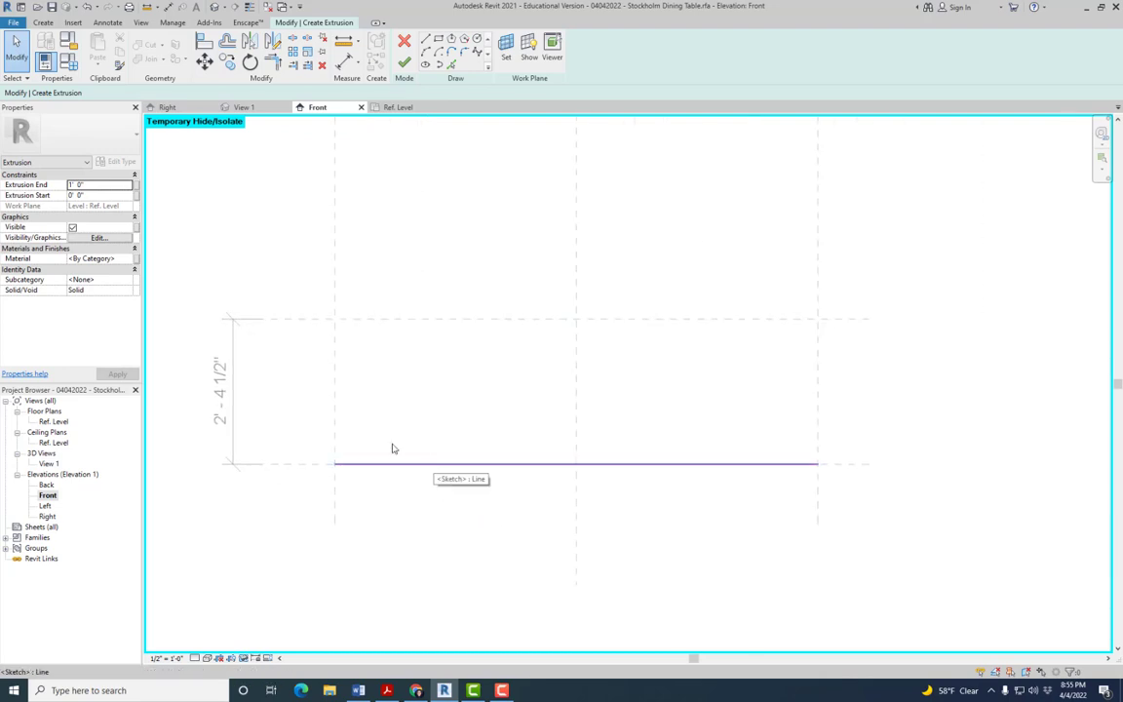
# From the Ref. Level plan, set the extrusion sketch's work plane to Reference Plane : Top of Table.
pyautogui.doubleClick(54, 421)
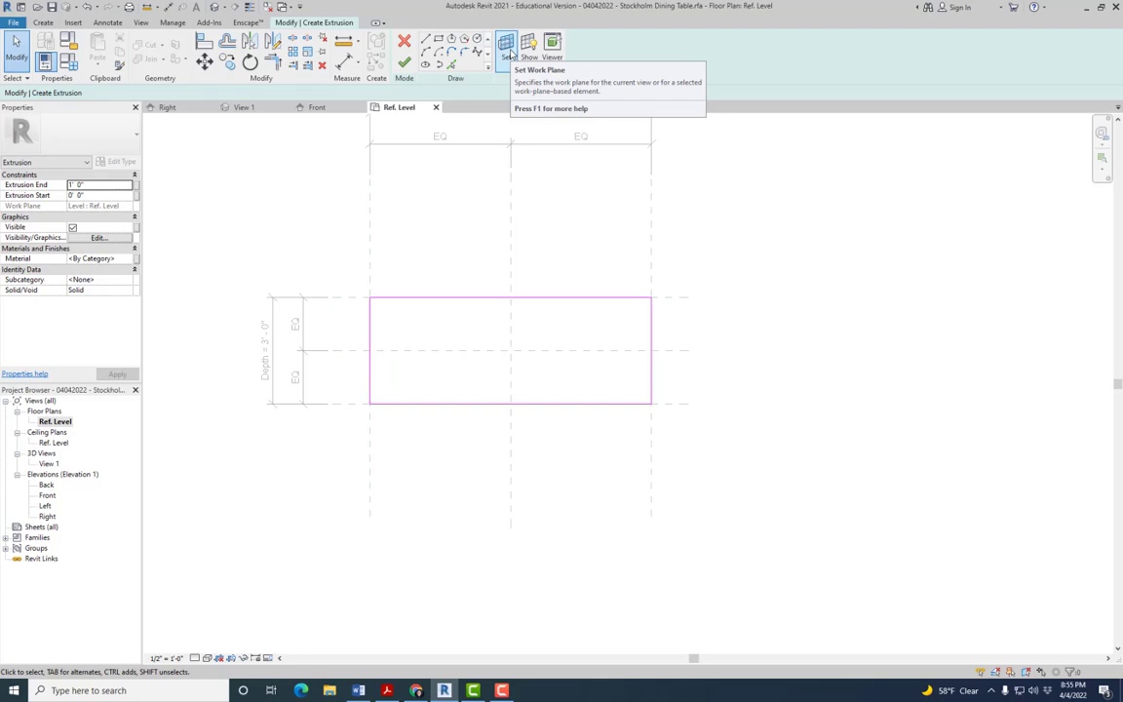
pyautogui.click(507, 49)
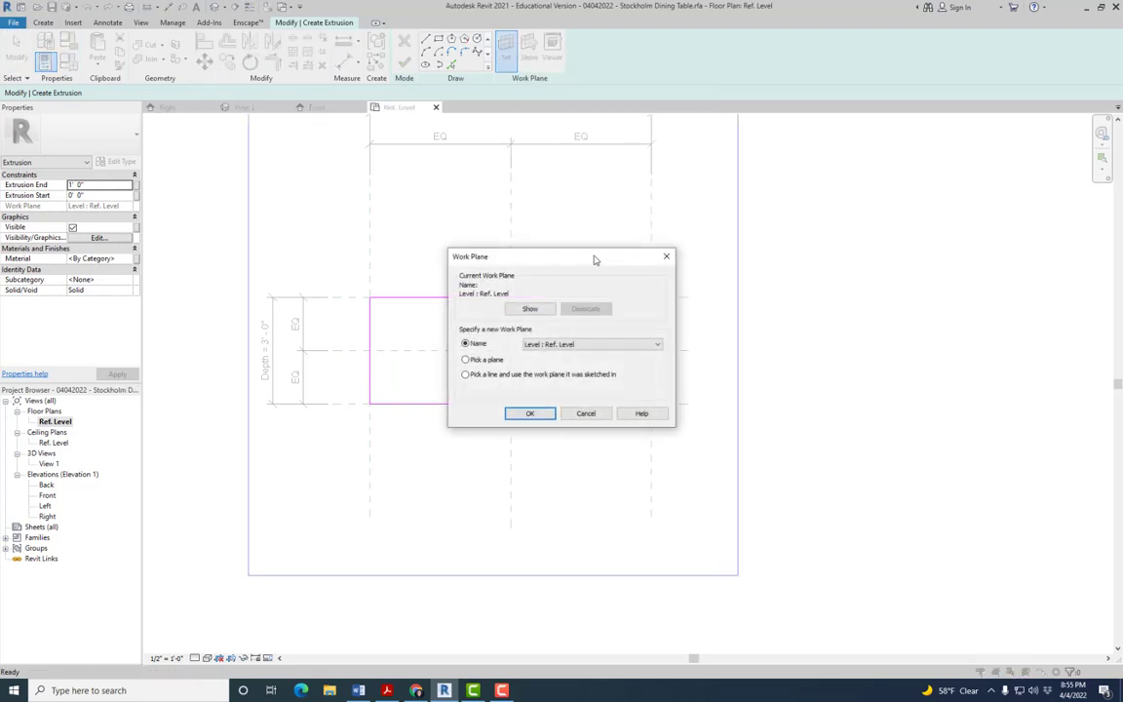
pyautogui.moveTo(586, 267); pyautogui.dragTo(613, 282)
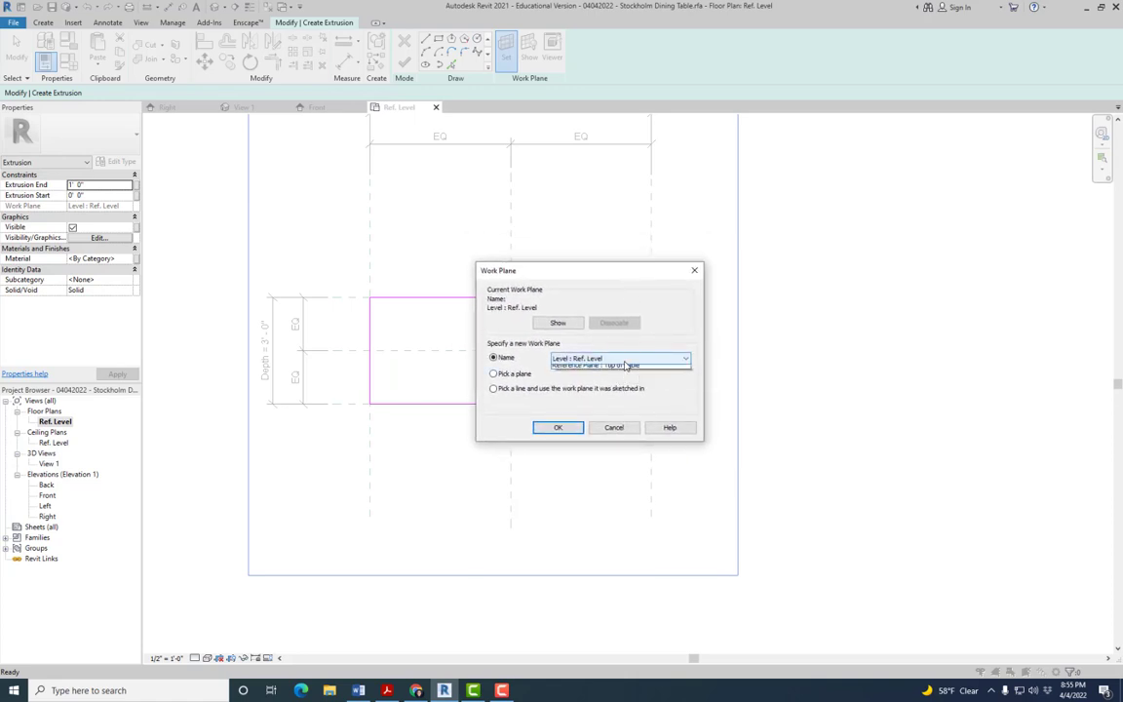
pyautogui.click(625, 364)
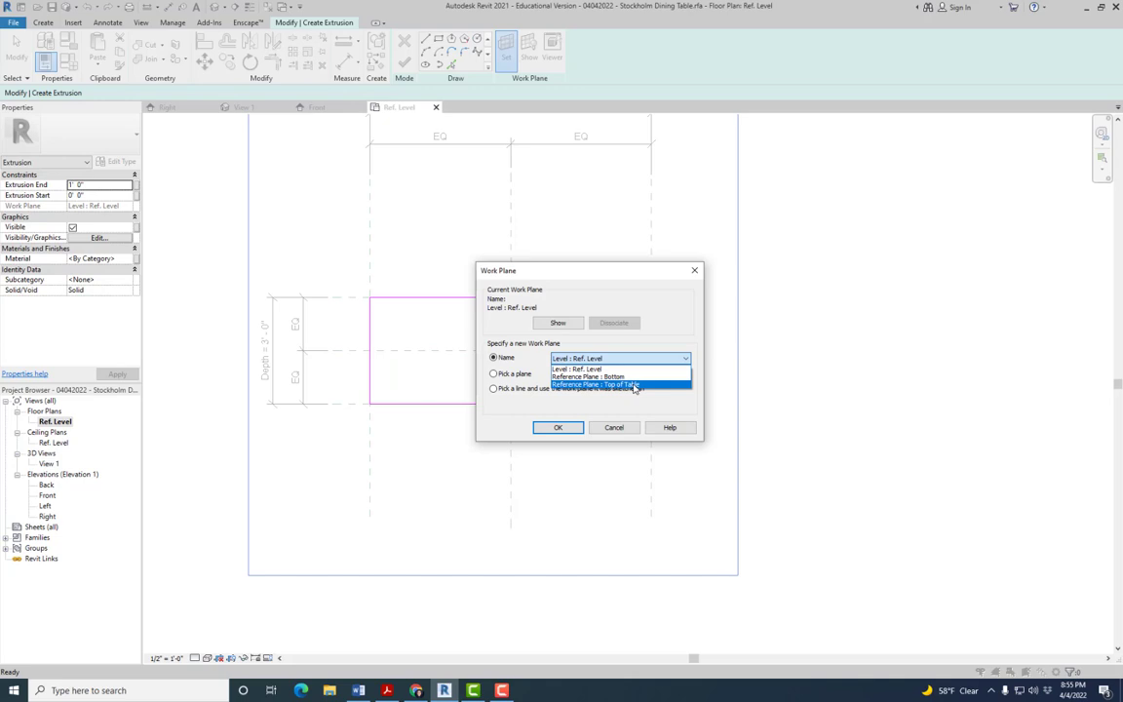
pyautogui.click(634, 386)
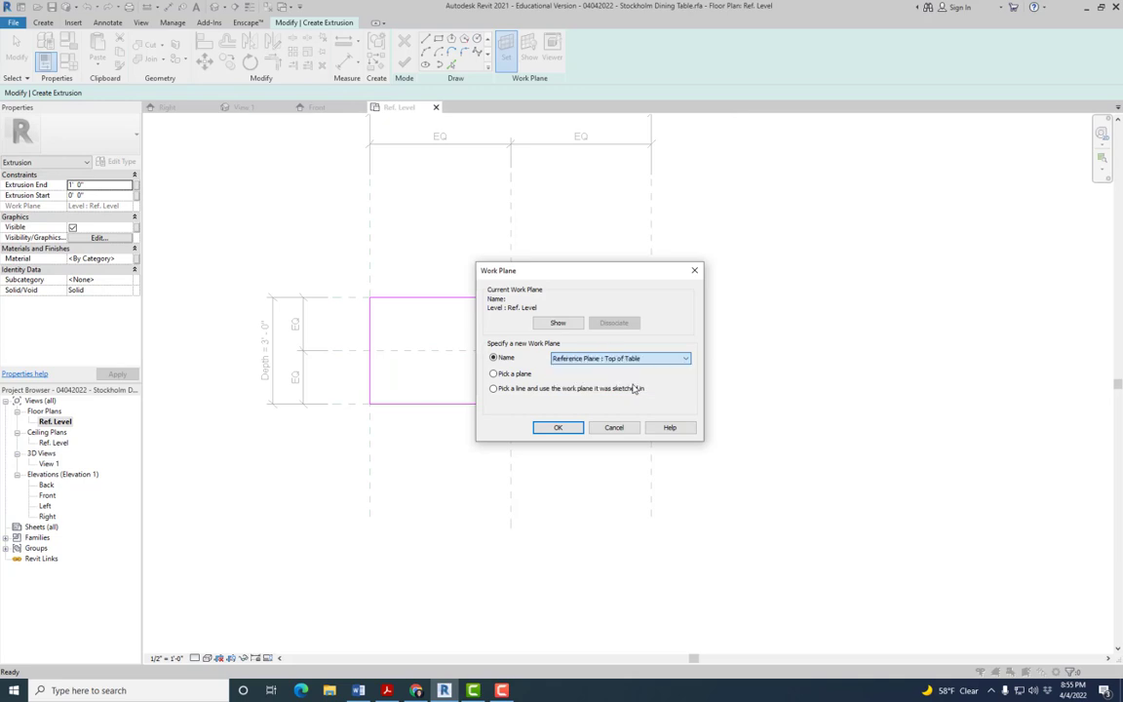
pyautogui.click(559, 428)
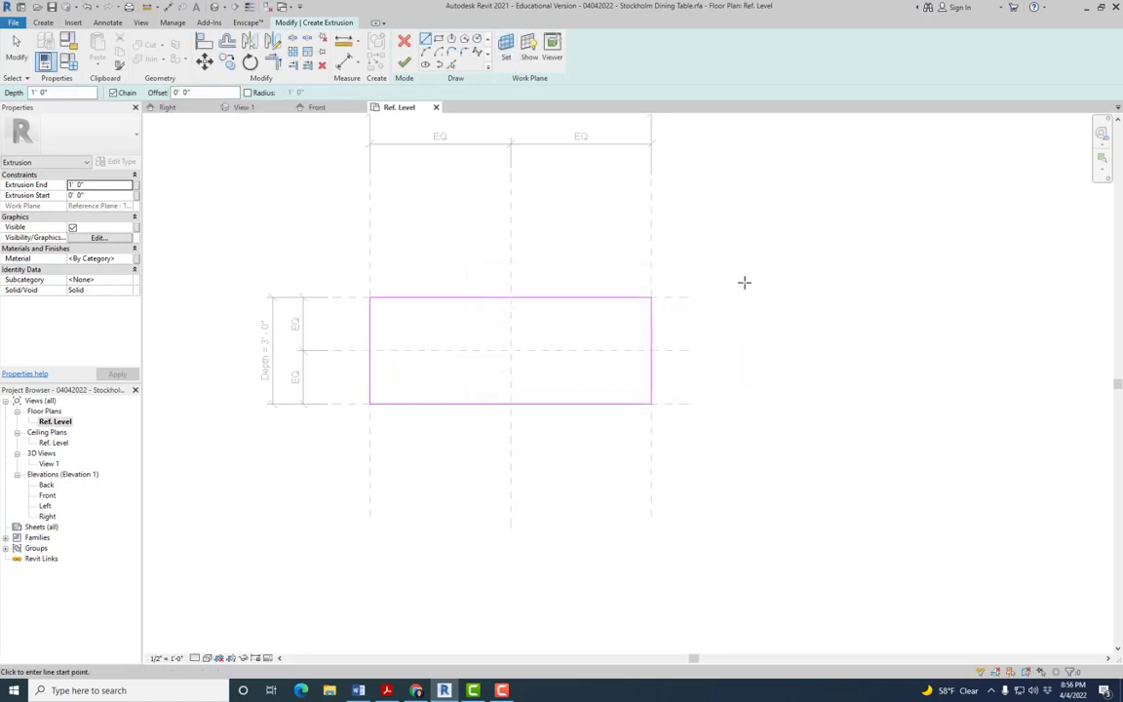
pyautogui.click(17, 44)
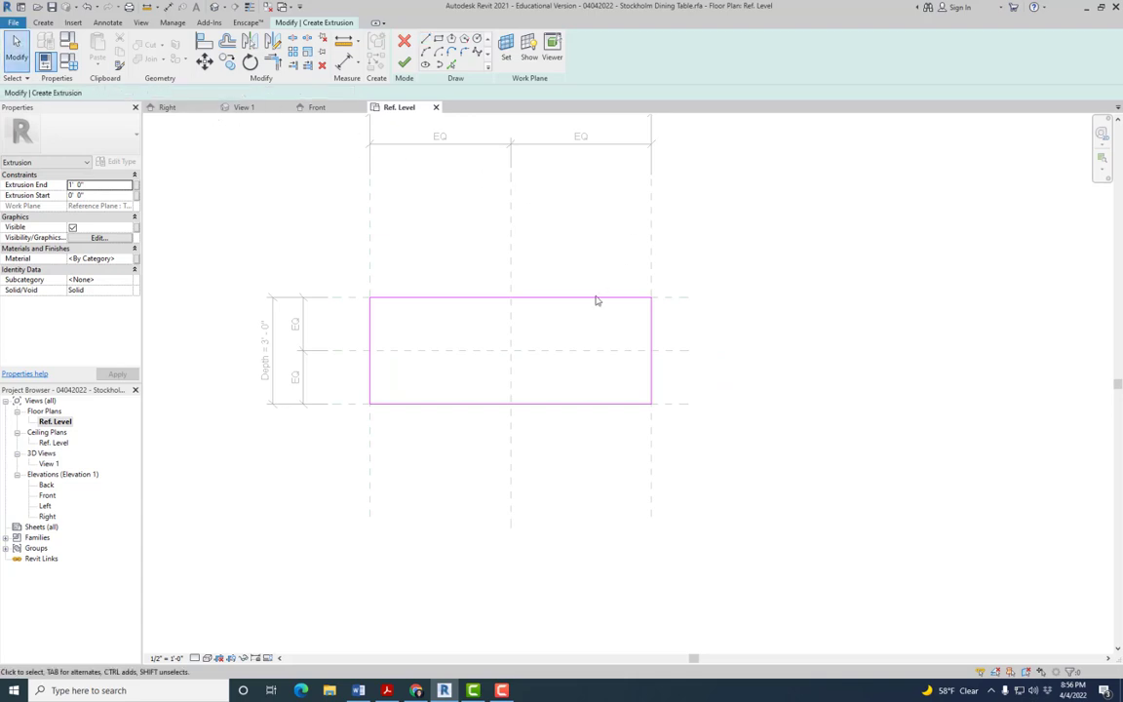
# Check the sketch's position against the table-top plane in the Front elevation and its alignment locks in the Ref. Level plan.
pyautogui.moveTo(310, 411); pyautogui.dragTo(697, 225)
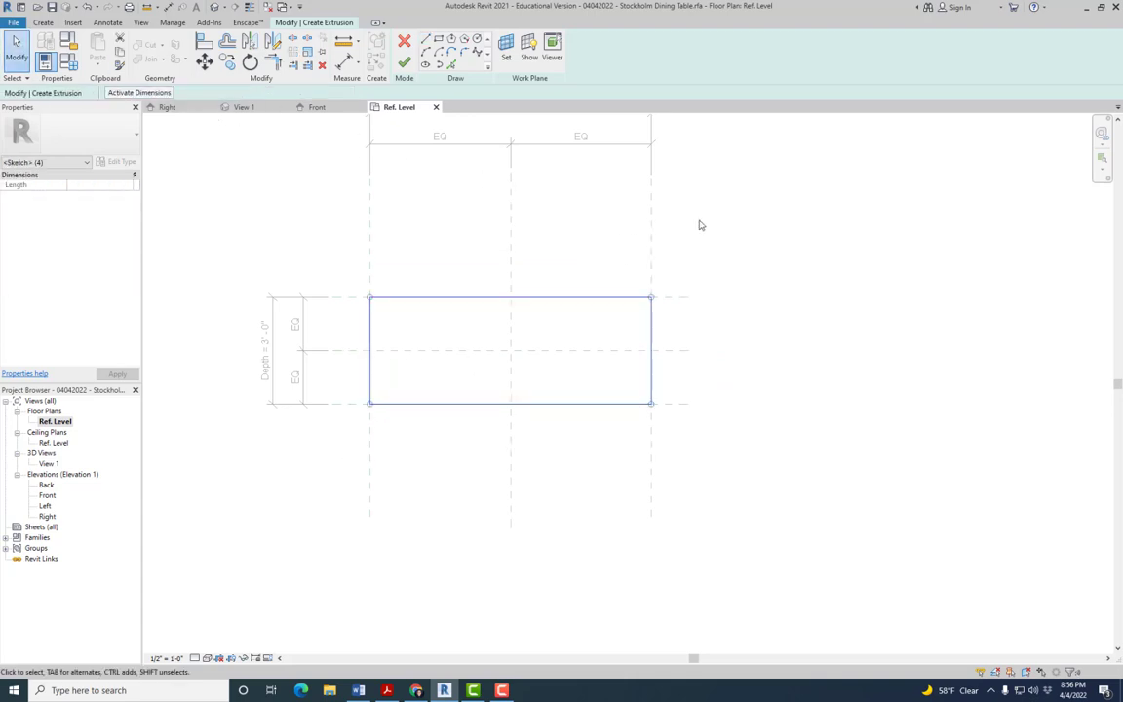
pyautogui.click(698, 225)
pyautogui.doubleClick(47, 495)
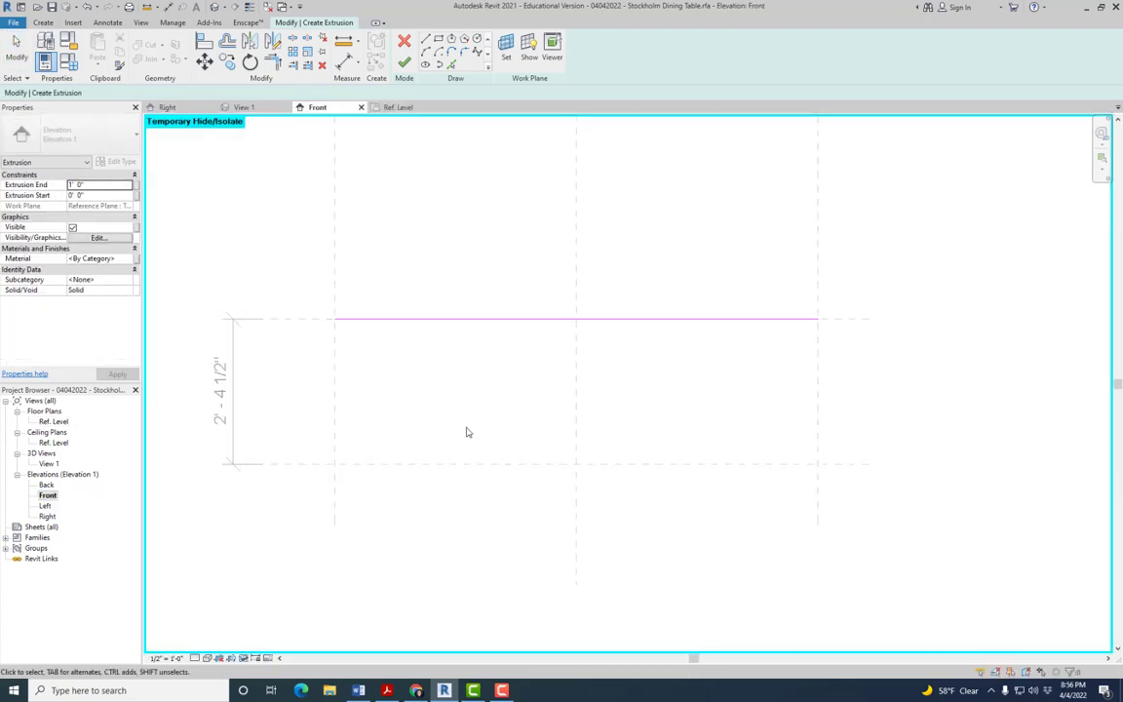
pyautogui.moveTo(308, 359); pyautogui.dragTo(939, 256)
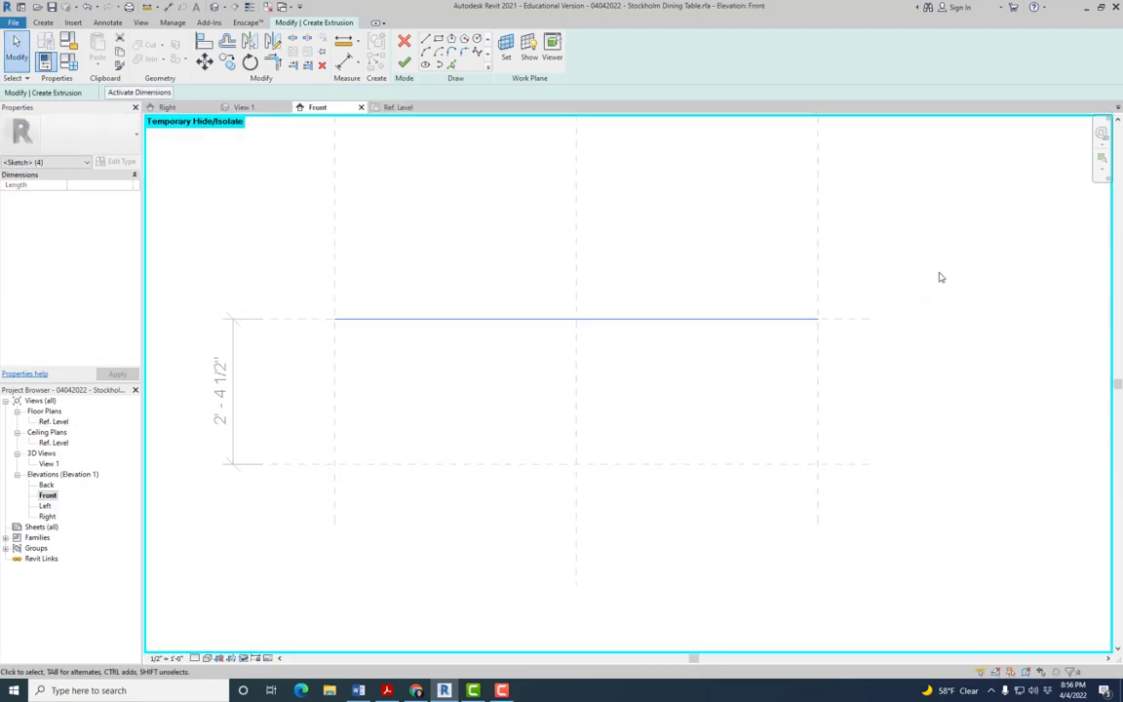
pyautogui.doubleClick(54, 422)
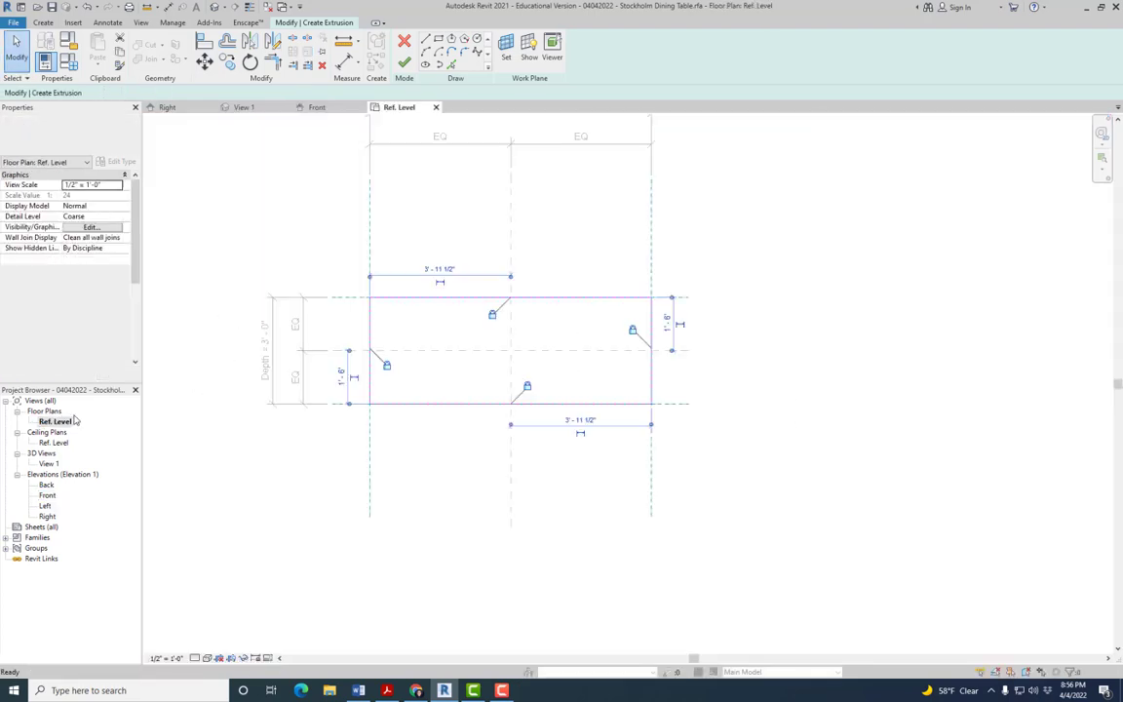
pyautogui.click(402, 393)
pyautogui.scroll(2, 401, 393)
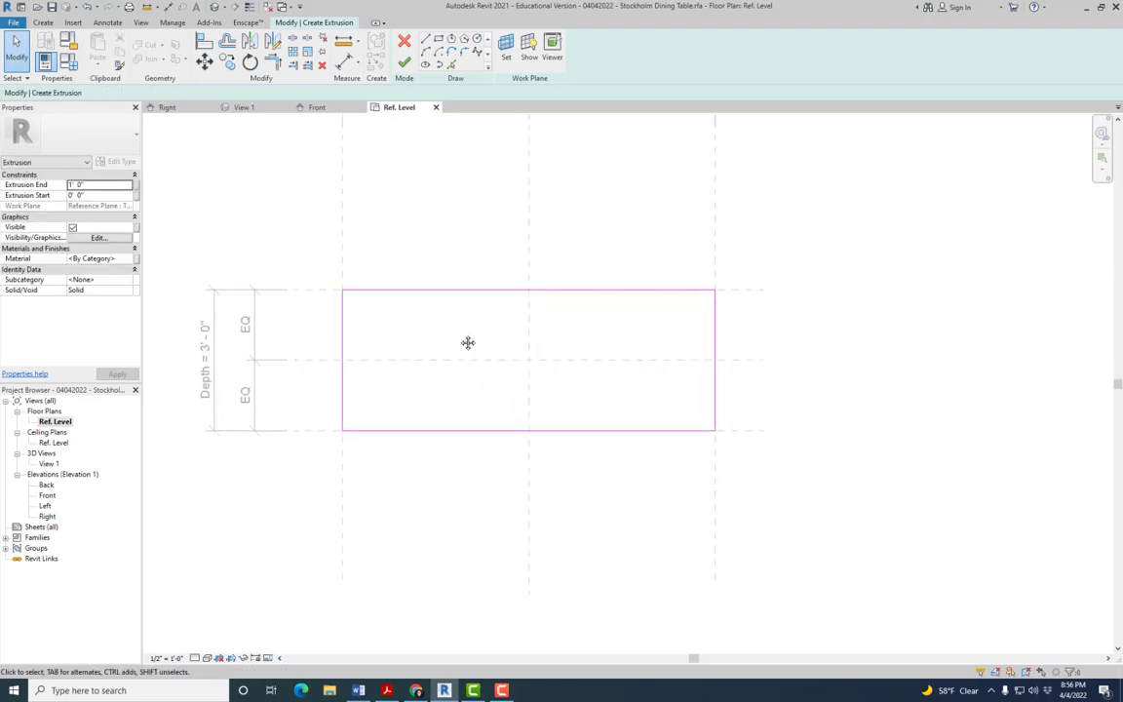
pyautogui.moveTo(466, 342); pyautogui.dragTo(419, 317, button='middle')
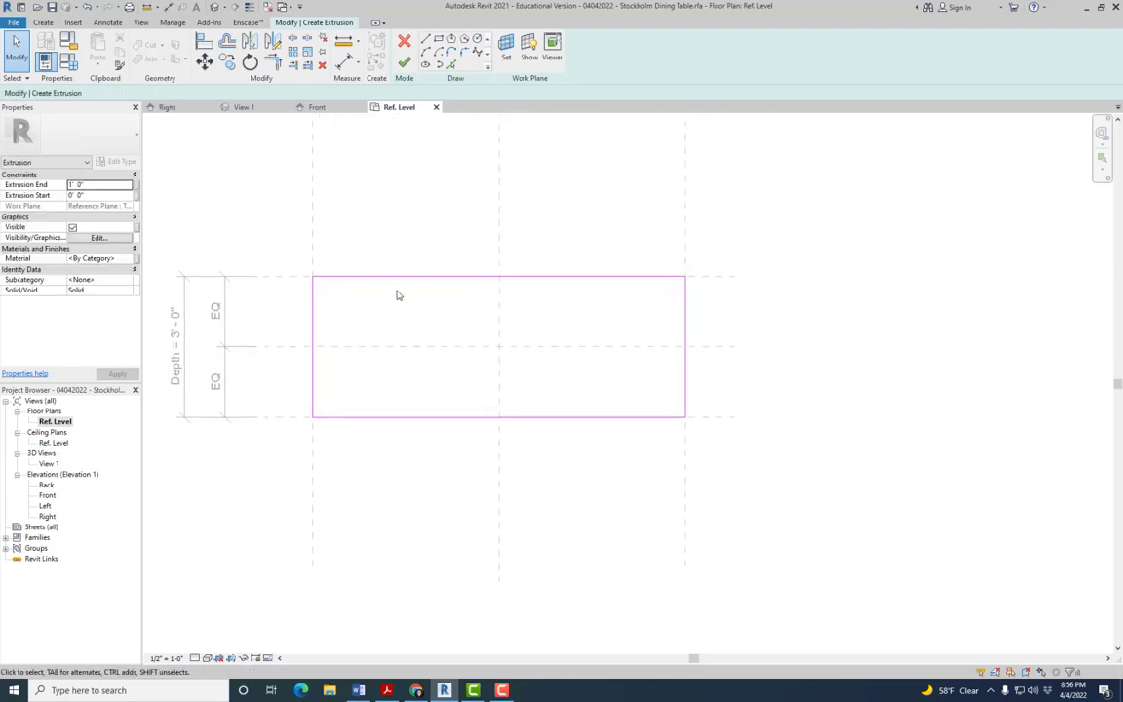
# Switch to the Stockholm Handout PDF in Acrobat and examine the tabletop thickness in the Front View callout.
pyautogui.click(386, 690)
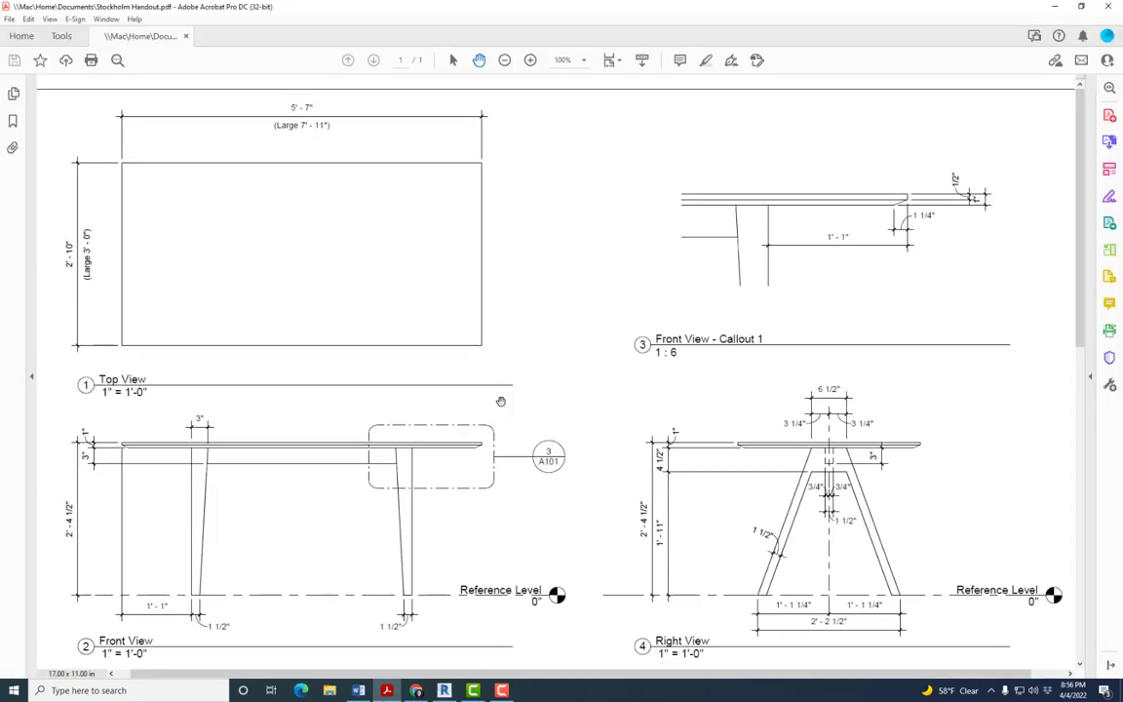
pyautogui.click(527, 61)
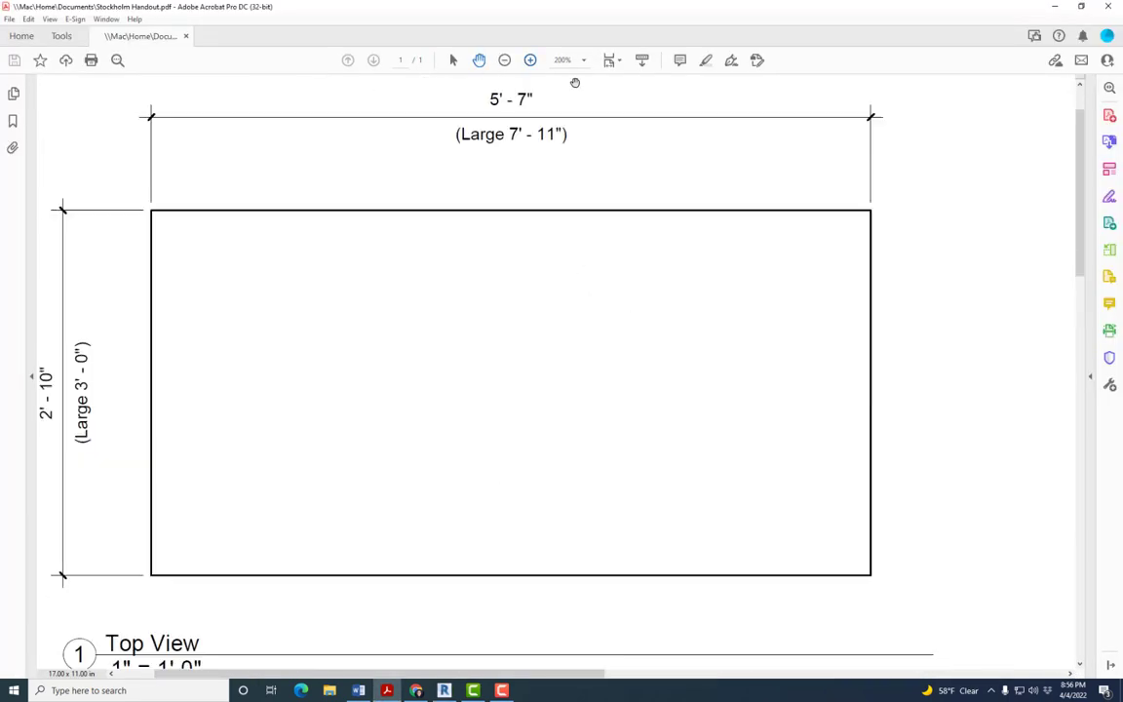
pyautogui.hscroll(10, 512, 254)
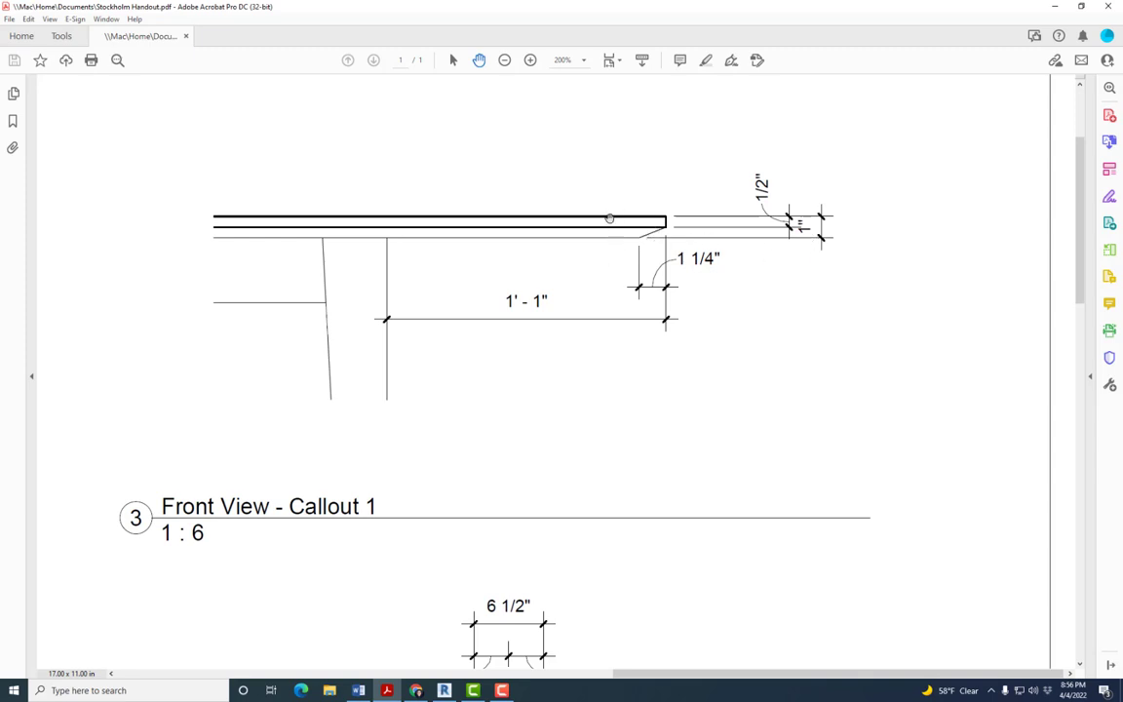
pyautogui.click(1054, 7)
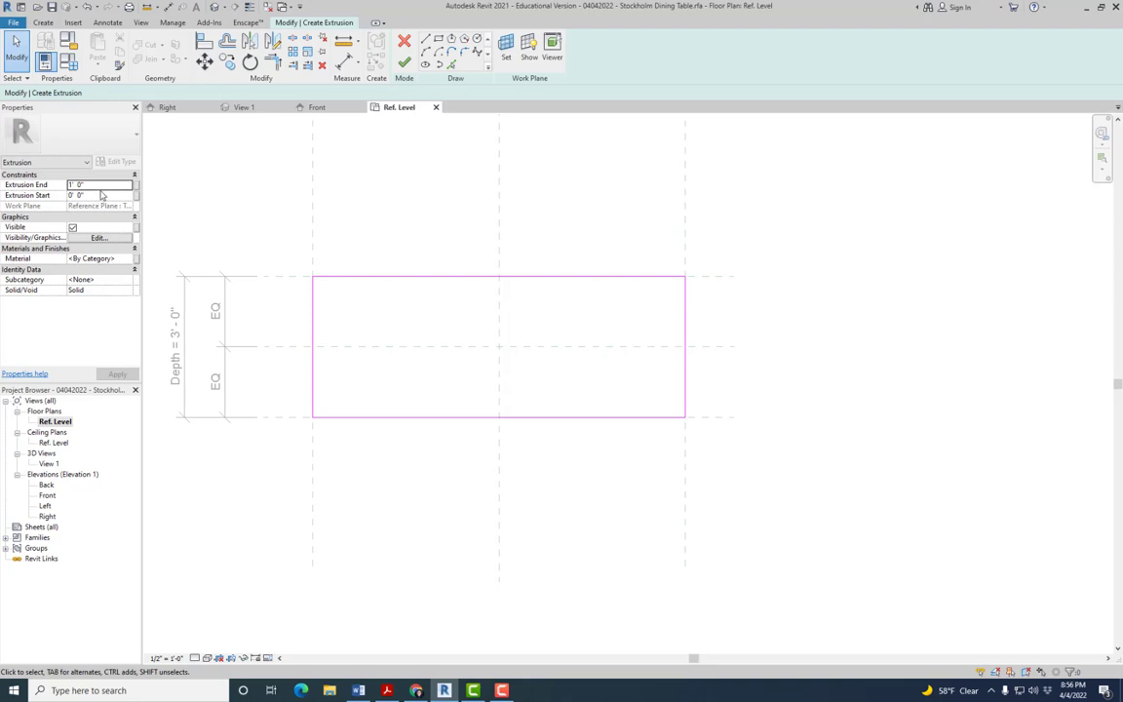
# Back in Revit, set the tabletop extrusion's end to -1" so it extends below the table-top plane.
pyautogui.click(99, 185)
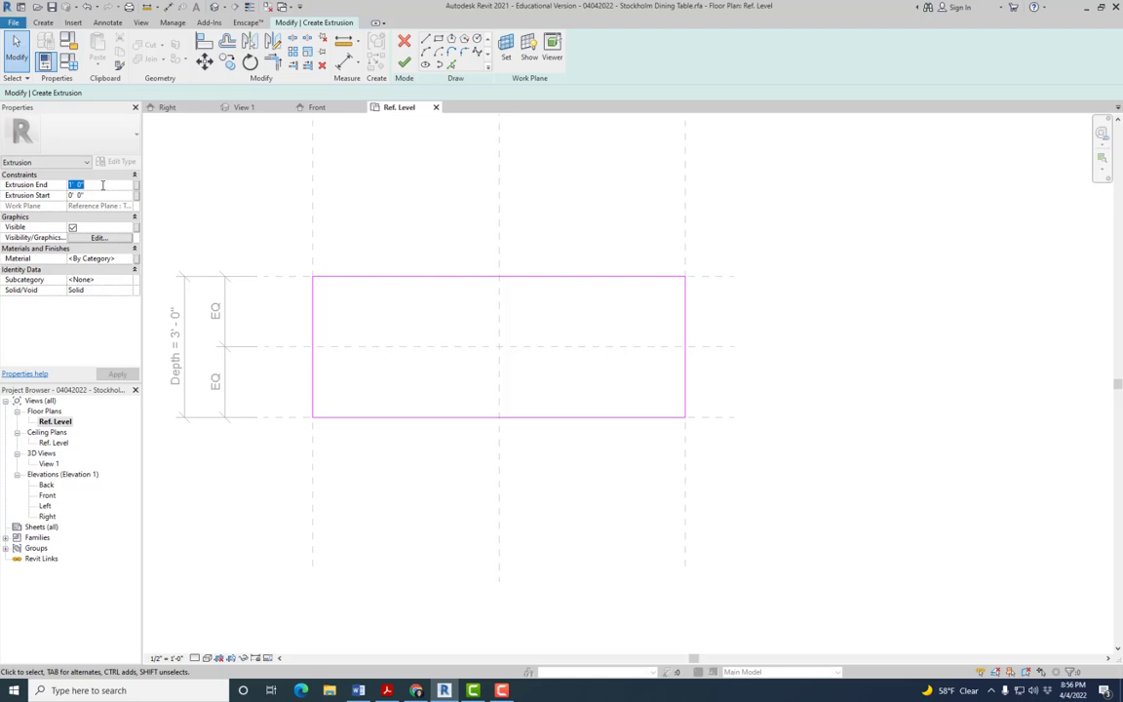
pyautogui.write('-1')
pyautogui.press('Return')
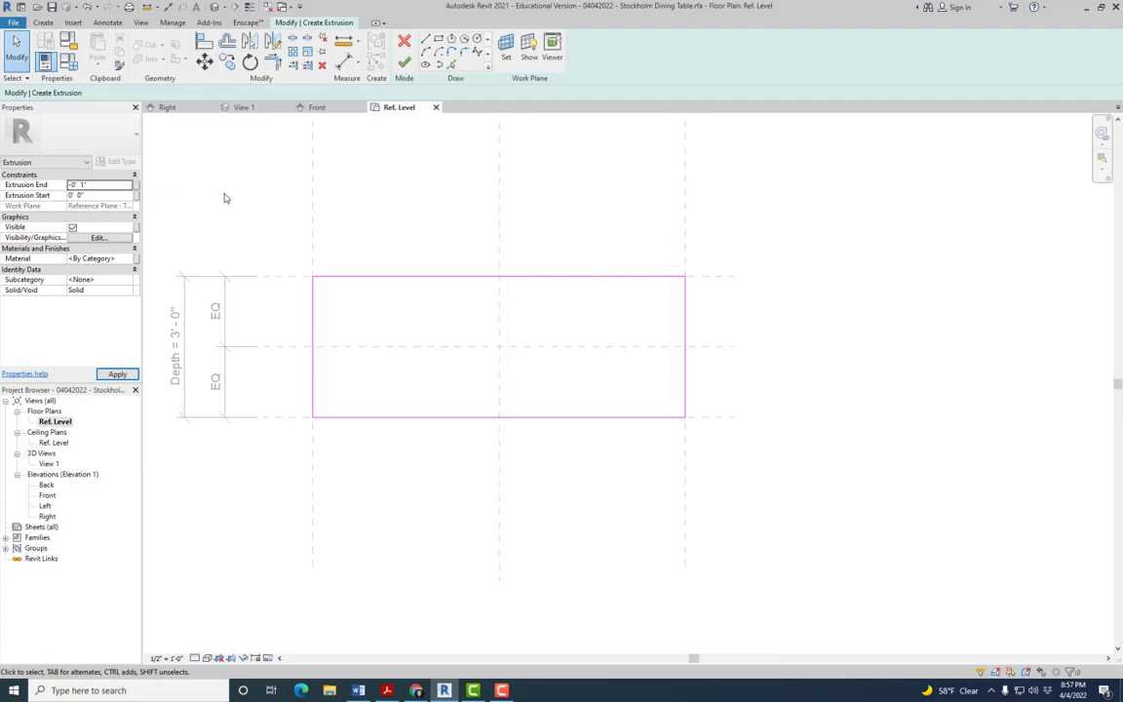
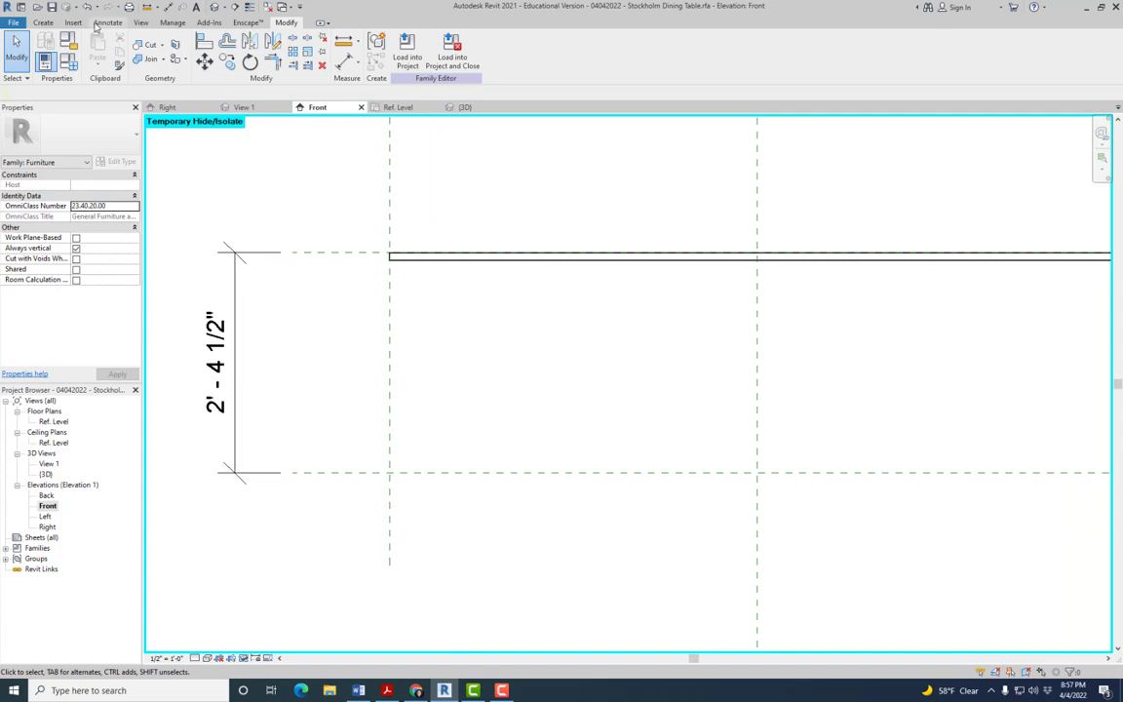
# Check the tabletop's thickness in the Front elevation with an aligned dimension between its upper and lower edges, and delete that dimension.
pyautogui.click(107, 23)
pyautogui.click(43, 47)
pyautogui.scroll(3, 388, 257)
pyautogui.click(408, 255)
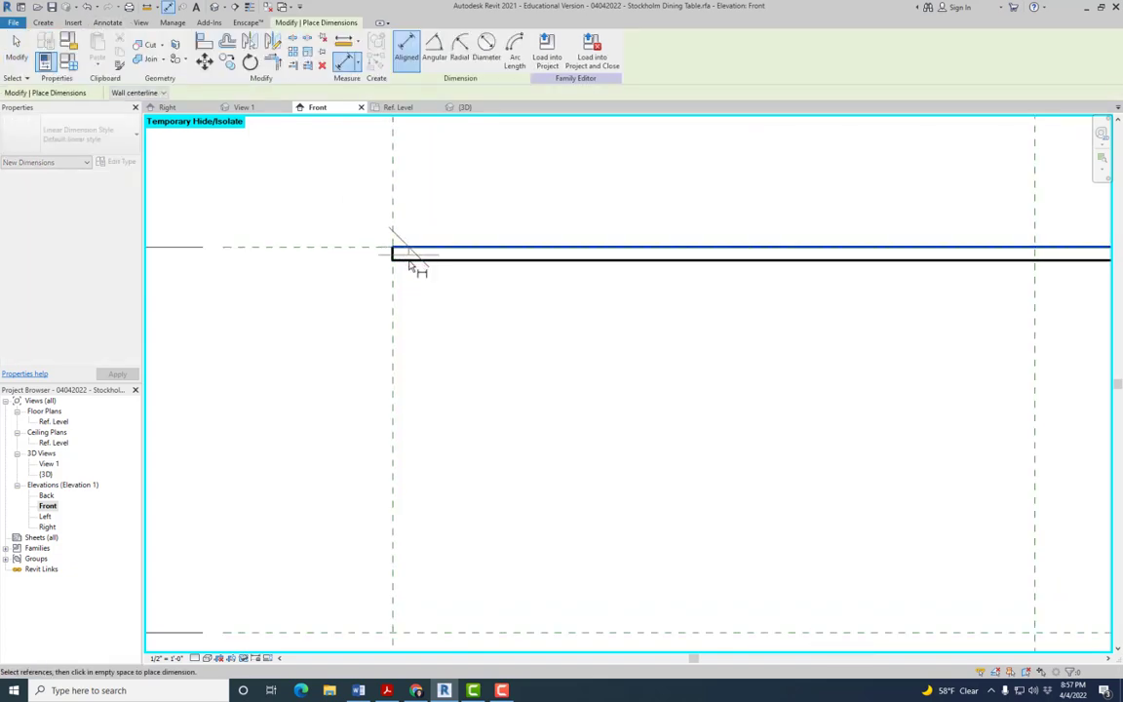
pyautogui.click(405, 260)
pyautogui.click(295, 394)
pyautogui.scroll(-3, 399, 331)
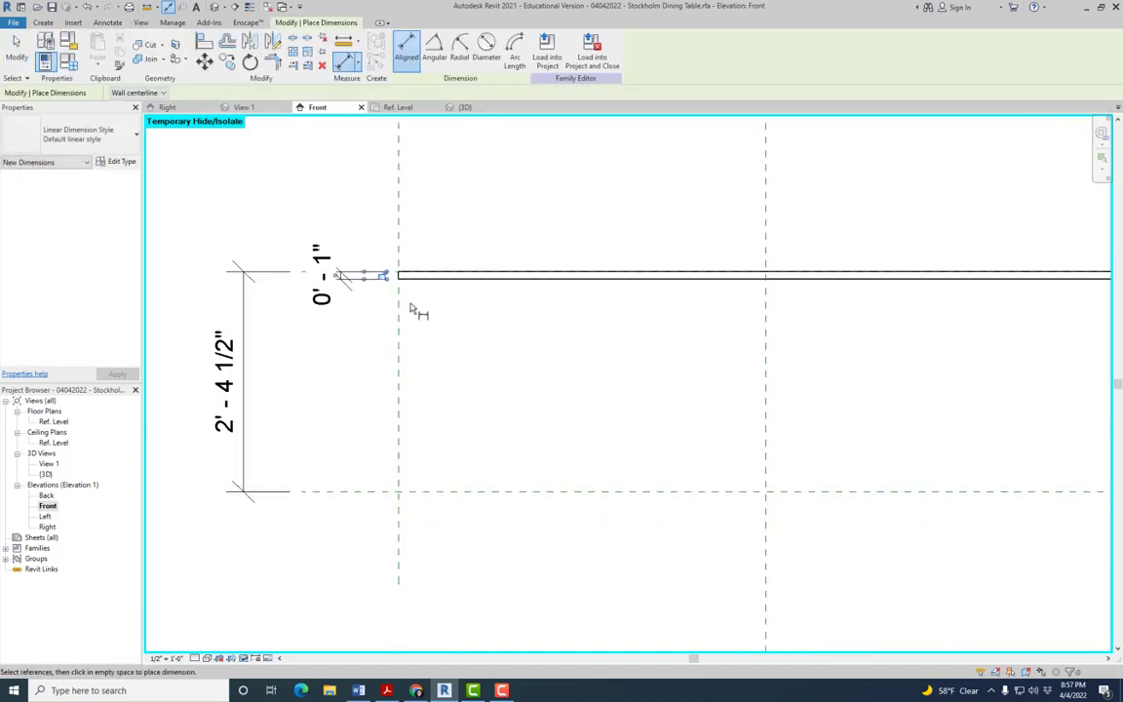
pyautogui.press('Escape')
pyautogui.press('Escape')
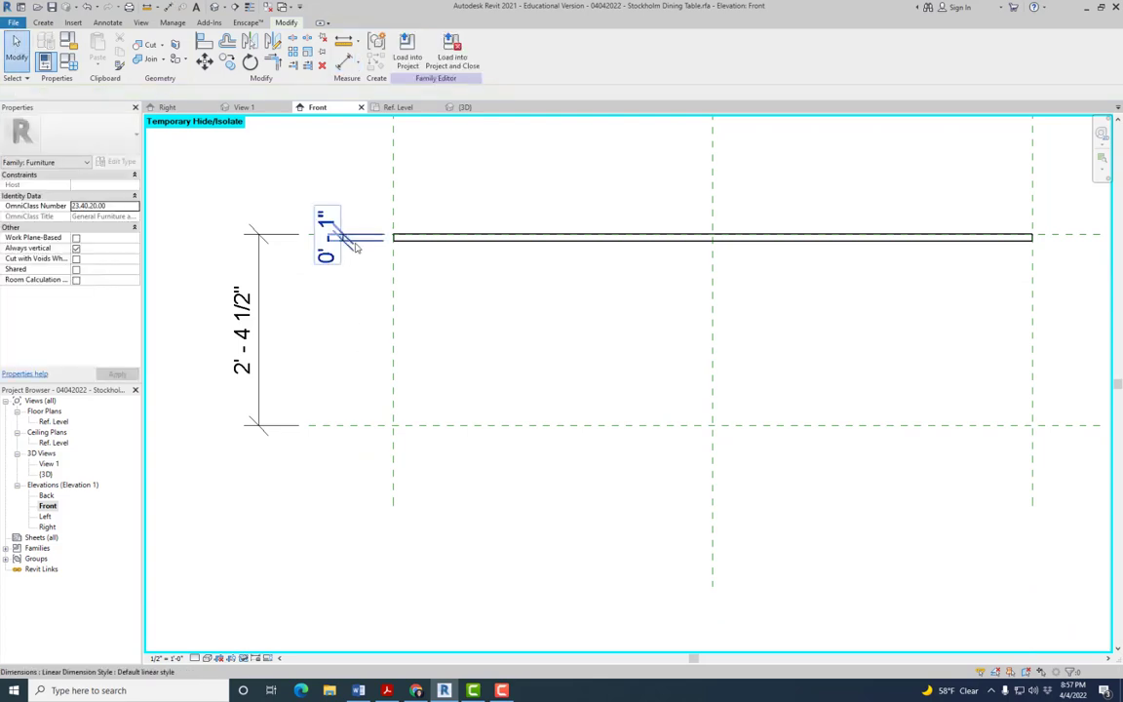
pyautogui.click(349, 240)
pyautogui.press('Delete')
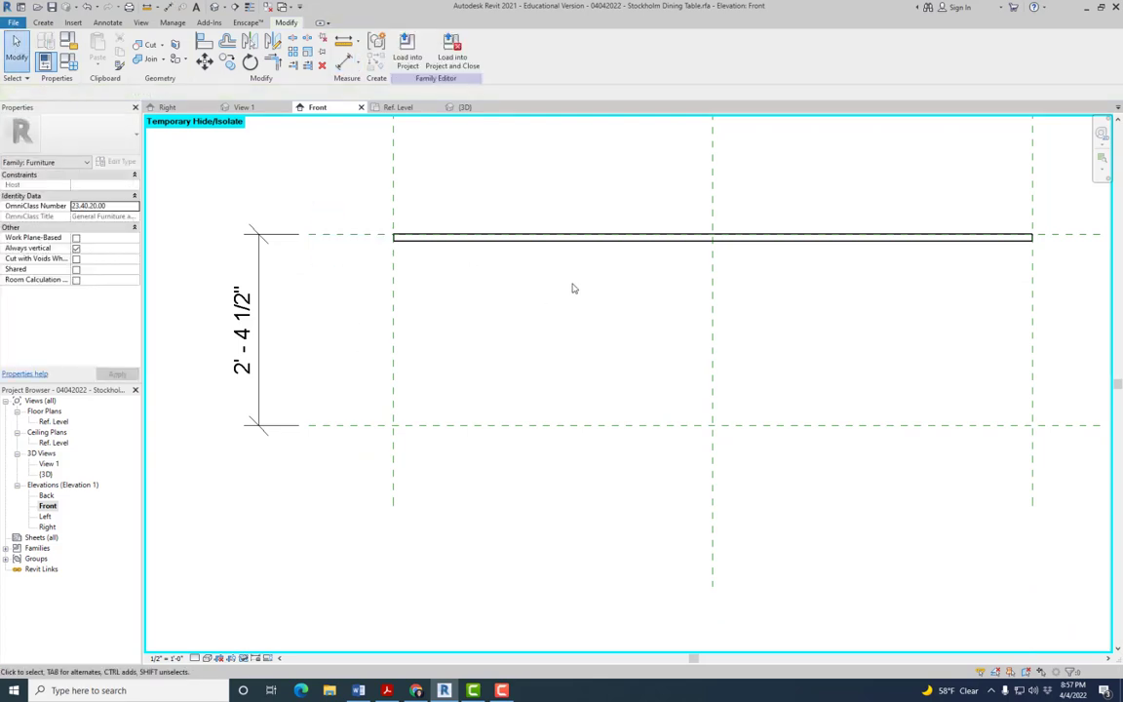
# In the Ref. Level plan, apply the Small Table family type to flex the tabletop.
pyautogui.moveTo(573, 289); pyautogui.dragTo(615, 336, button='middle')
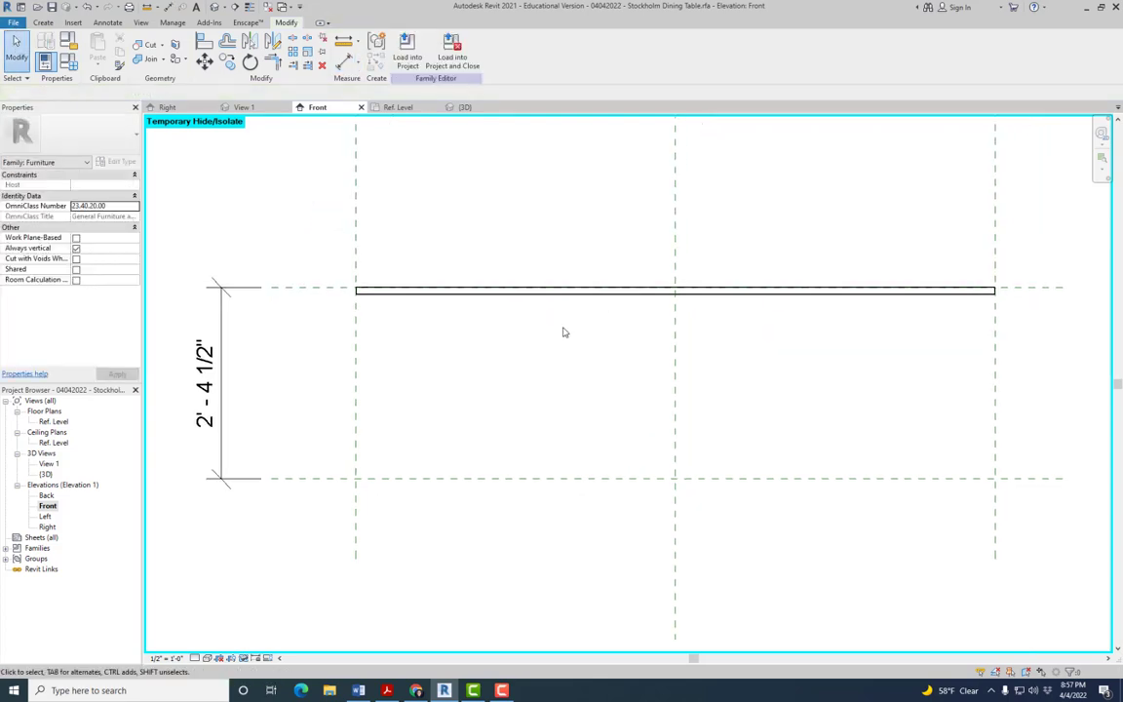
pyautogui.scroll(-2, 562, 332)
pyautogui.moveTo(526, 351); pyautogui.dragTo(456, 353, button='middle')
pyautogui.scroll(-1, 456, 353)
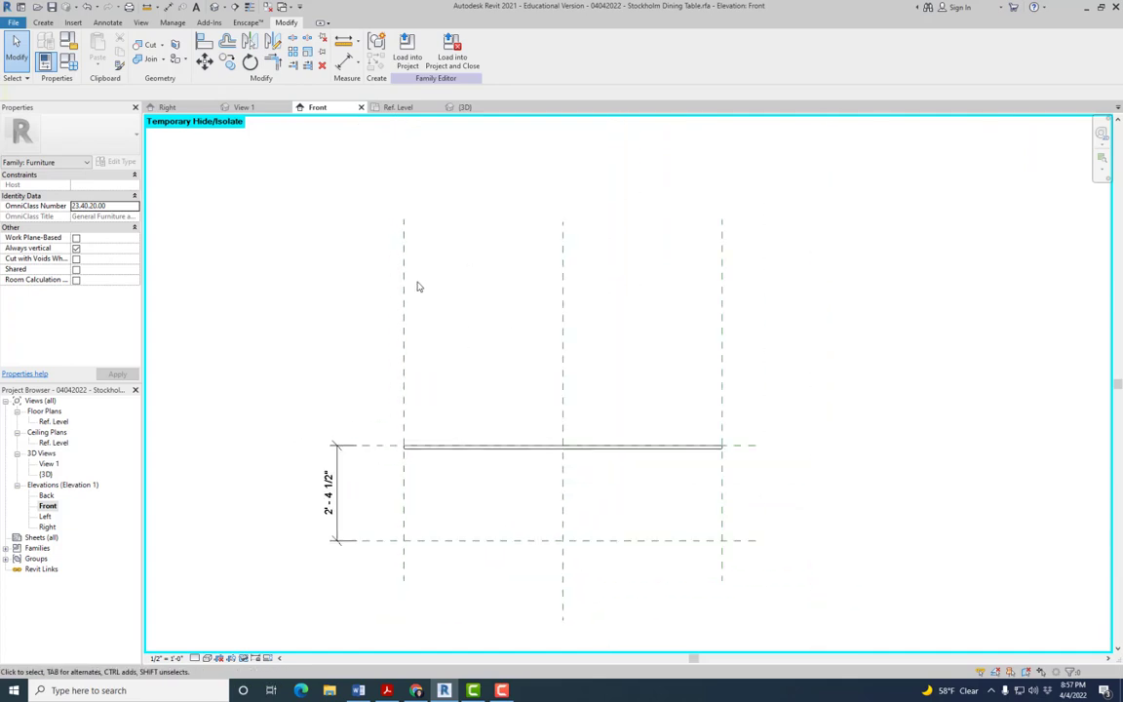
pyautogui.doubleClick(56, 421)
pyautogui.moveTo(453, 313); pyautogui.dragTo(581, 407, button='middle')
pyautogui.scroll(-1, 581, 406)
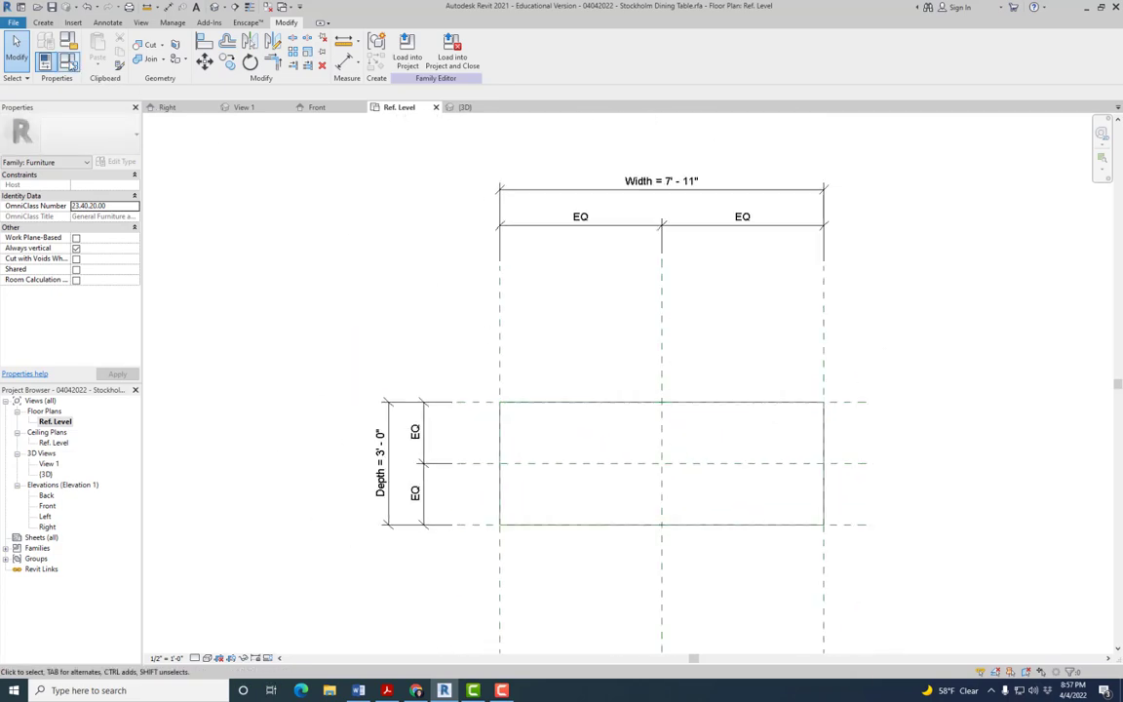
pyautogui.click(68, 61)
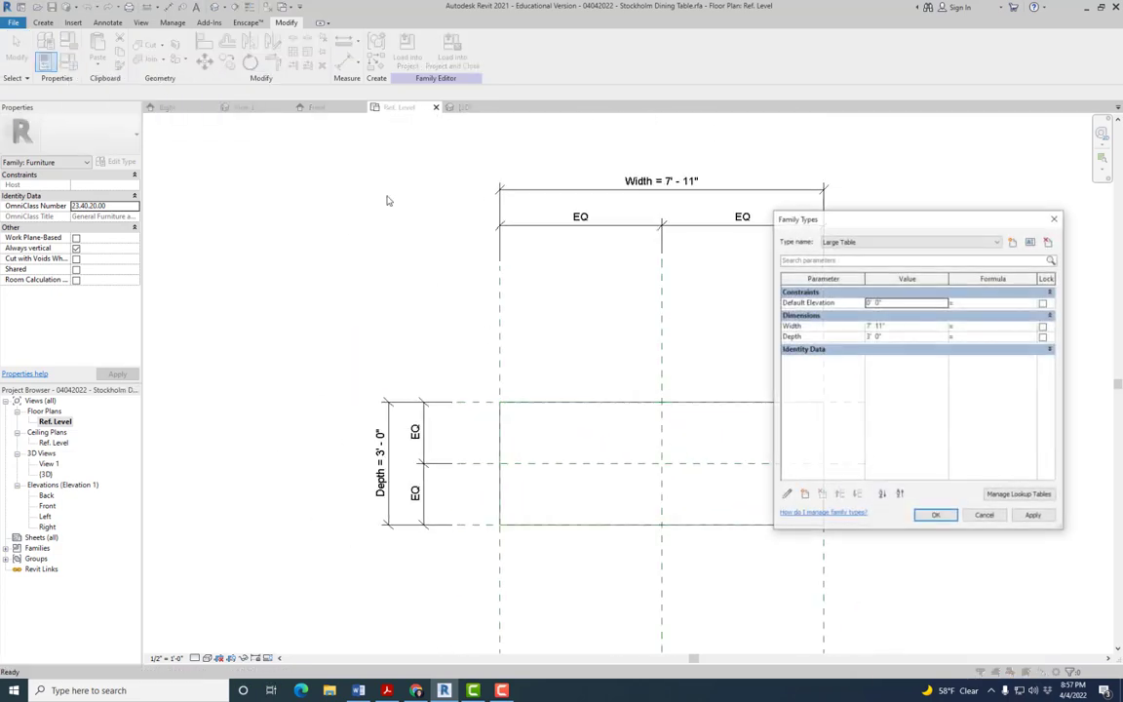
pyautogui.moveTo(843, 223); pyautogui.dragTo(136, 133)
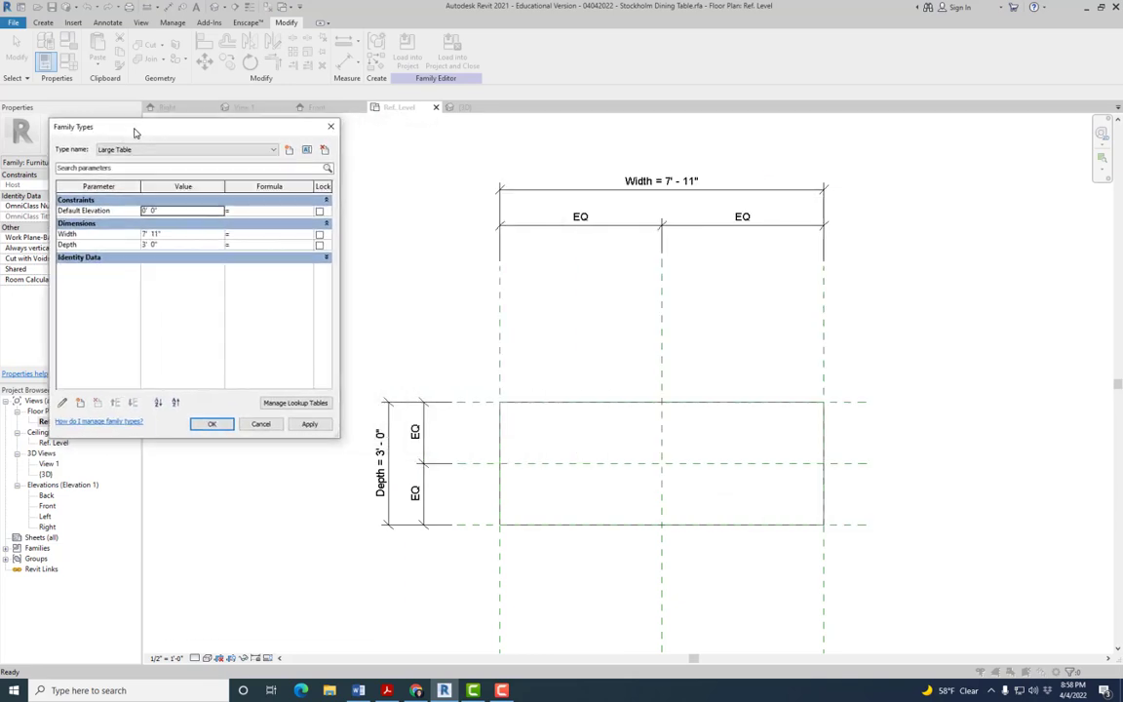
pyautogui.click(205, 148)
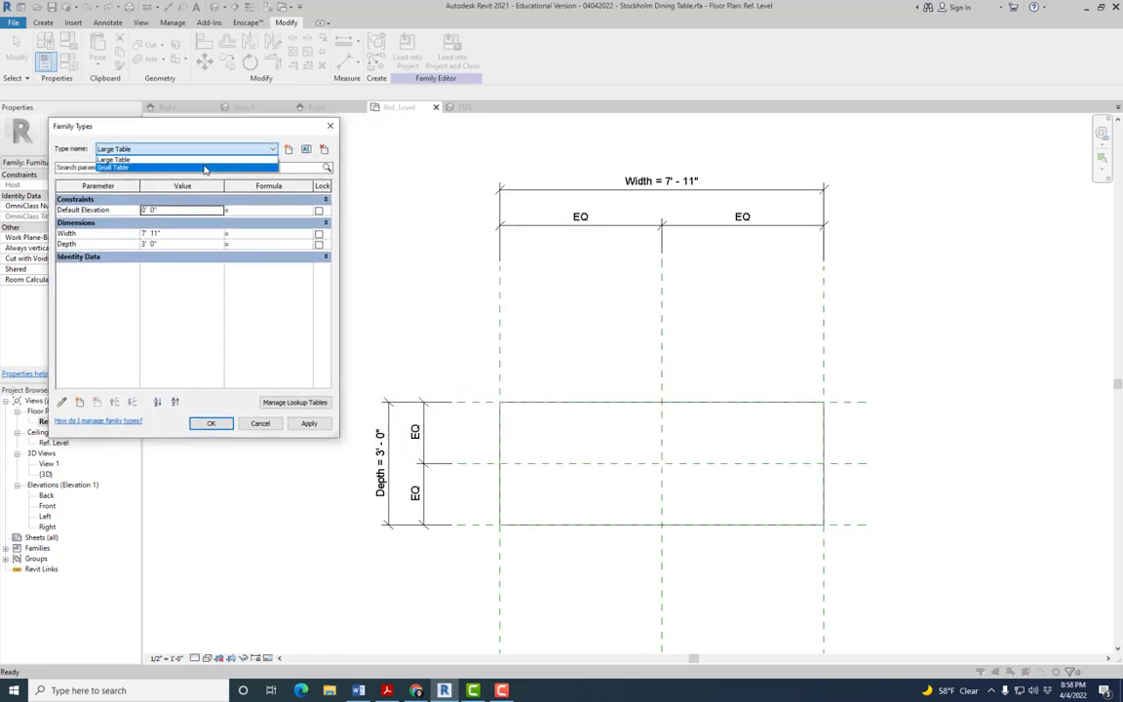
pyautogui.click(204, 168)
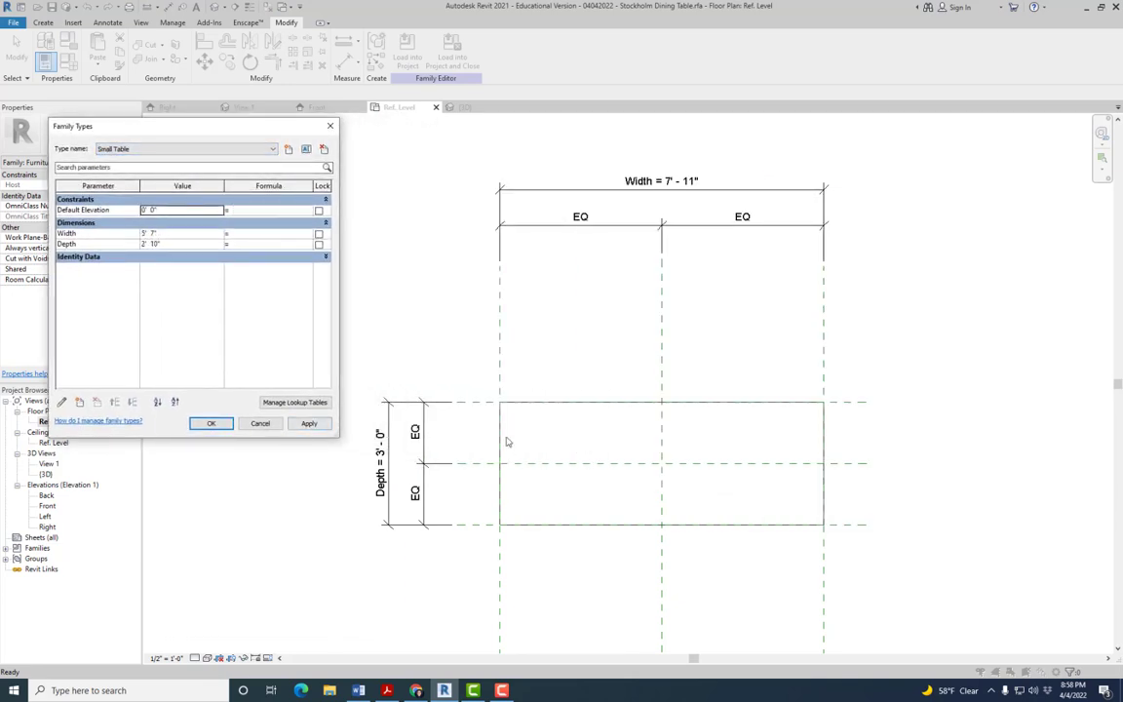
pyautogui.click(308, 424)
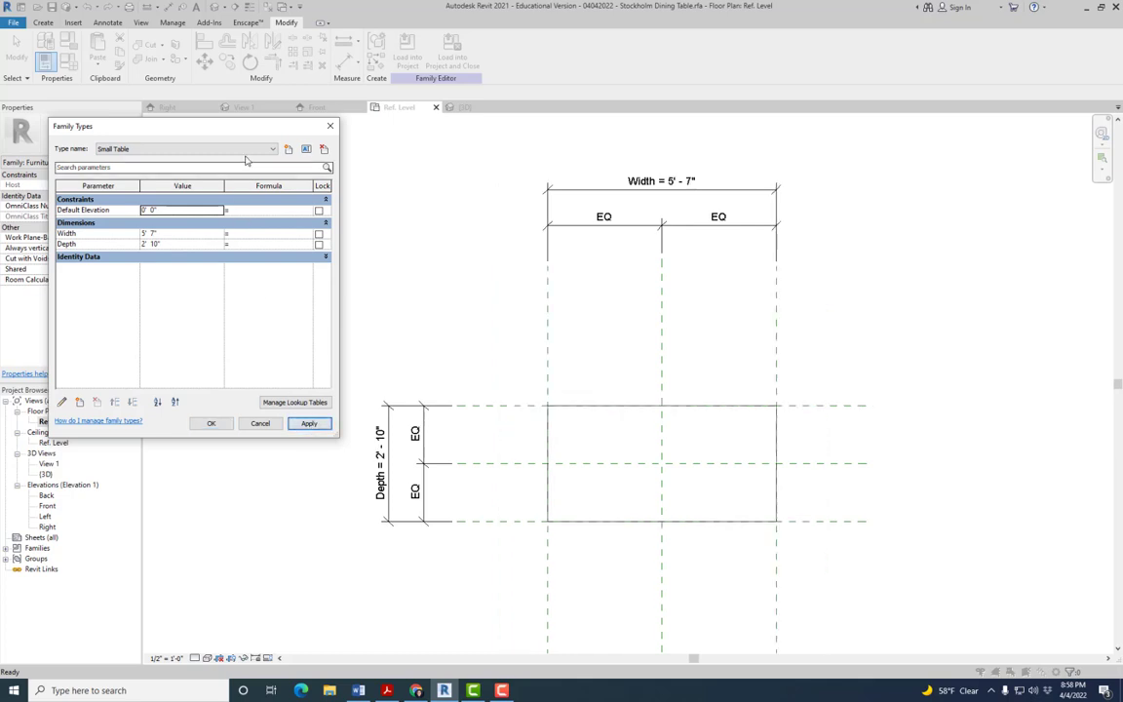
# Flex the tabletop by applying the Large Table type, reapply Small Table, and close the family types settings.
pyautogui.click(239, 149)
pyautogui.click(211, 160)
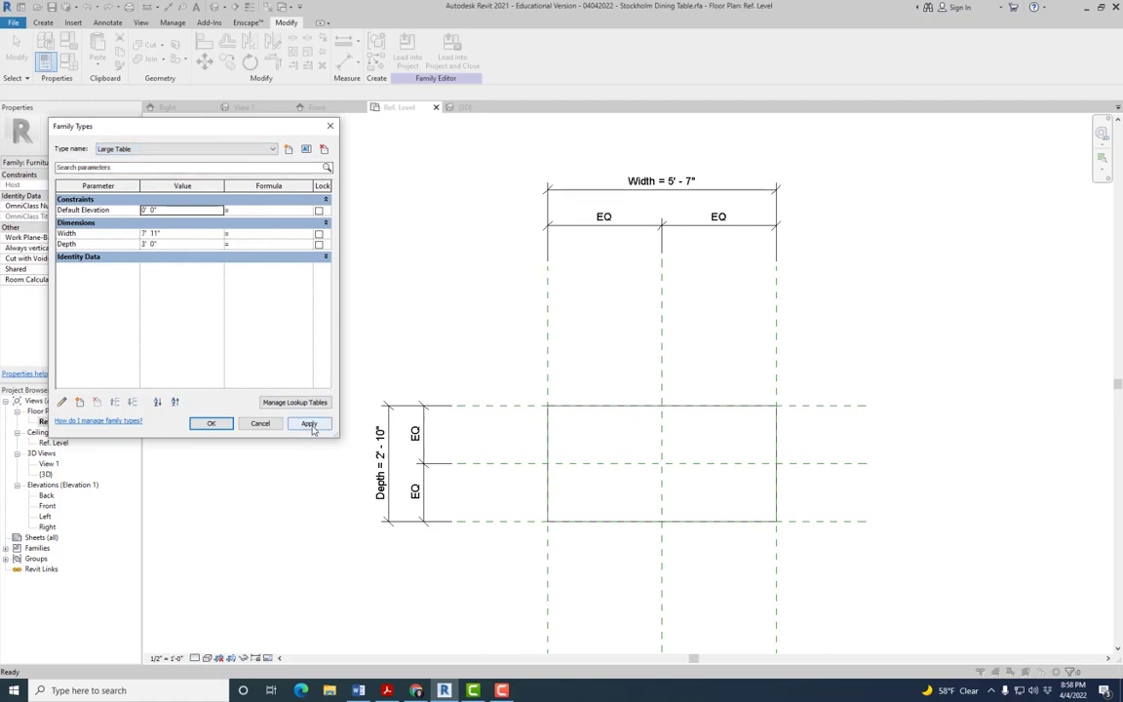
pyautogui.click(310, 425)
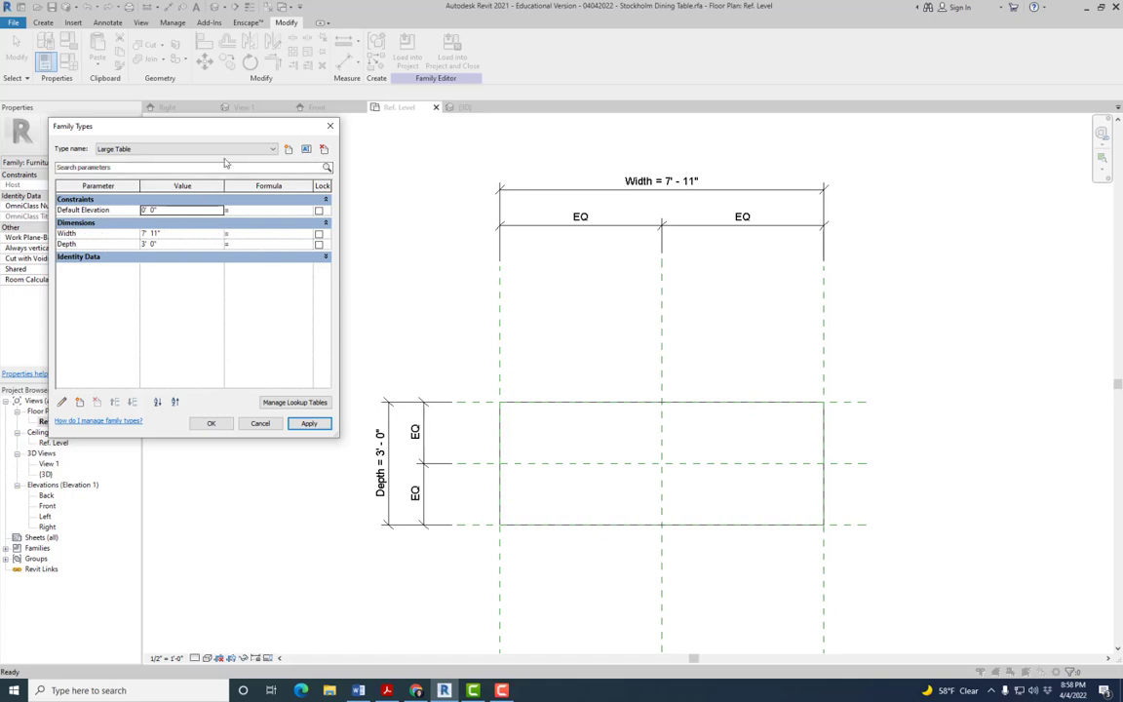
pyautogui.click(226, 149)
pyautogui.click(195, 164)
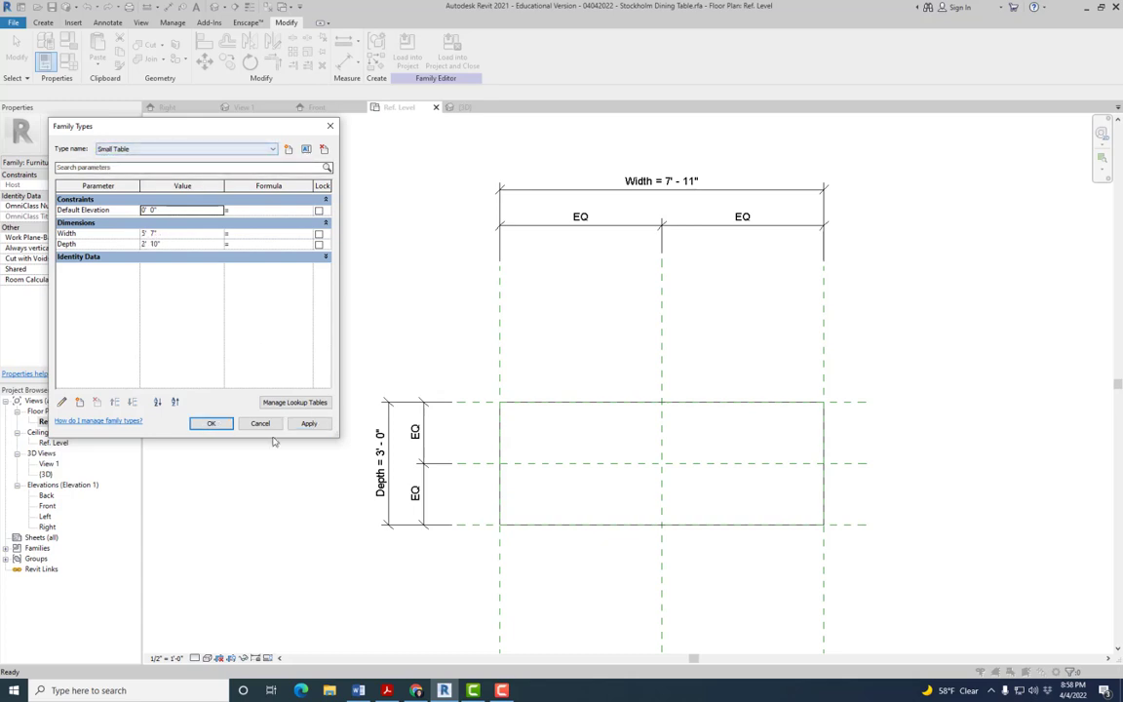
pyautogui.click(308, 423)
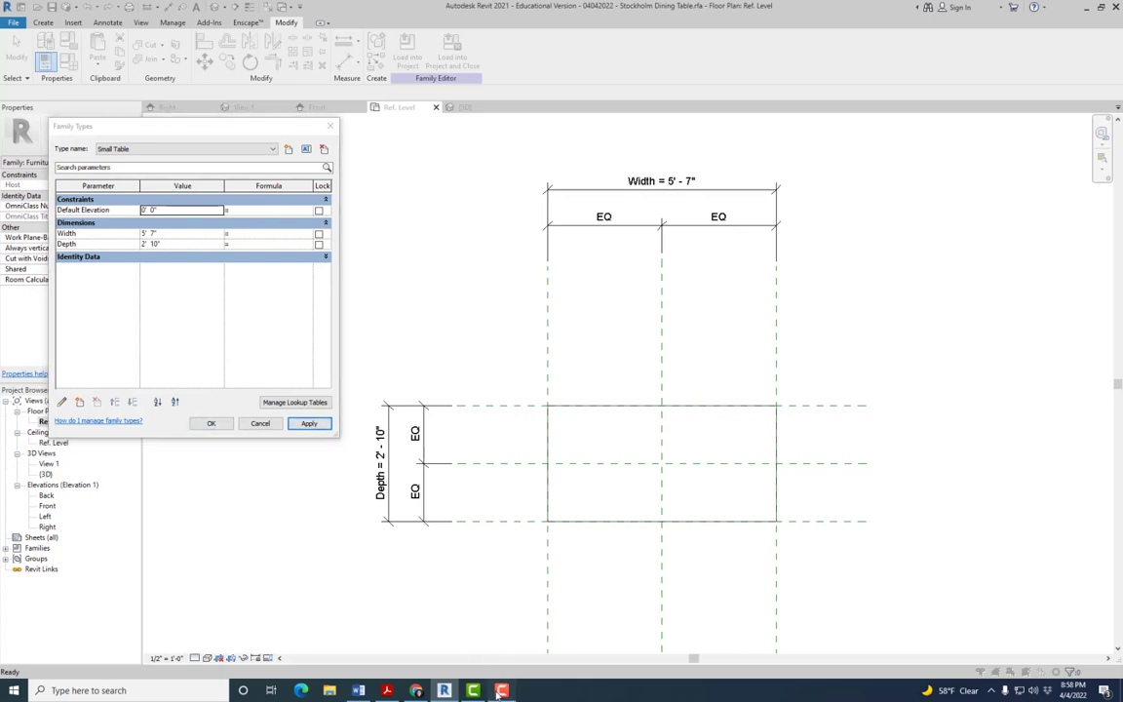
pyautogui.click(213, 423)
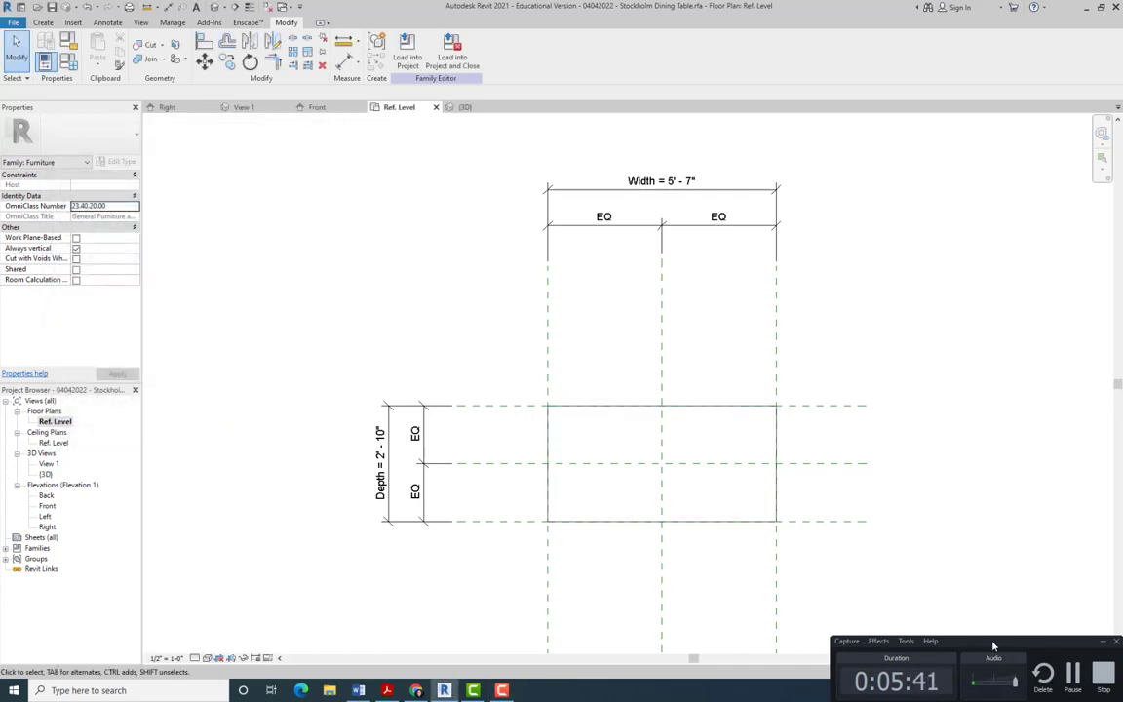
pyautogui.moveTo(998, 644)
pyautogui.mouseDown()
pyautogui.moveTo(974, 620)
pyautogui.moveTo(998, 643)
pyautogui.mouseUp()
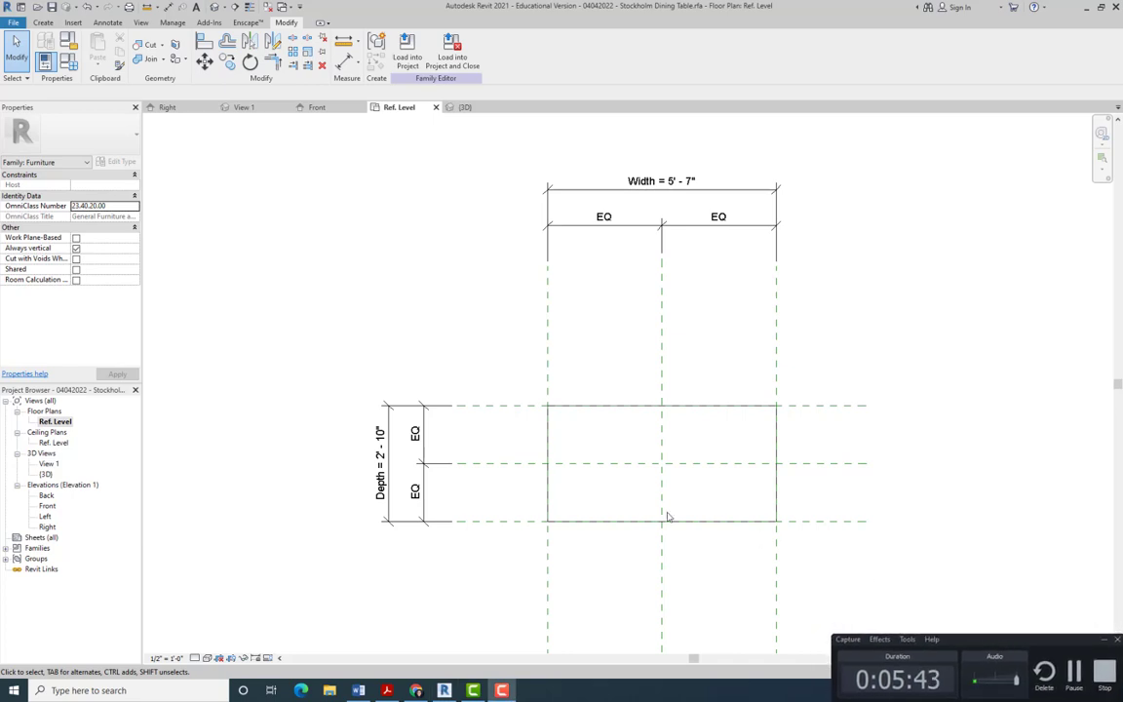
pyautogui.scroll(-2, 350, 173)
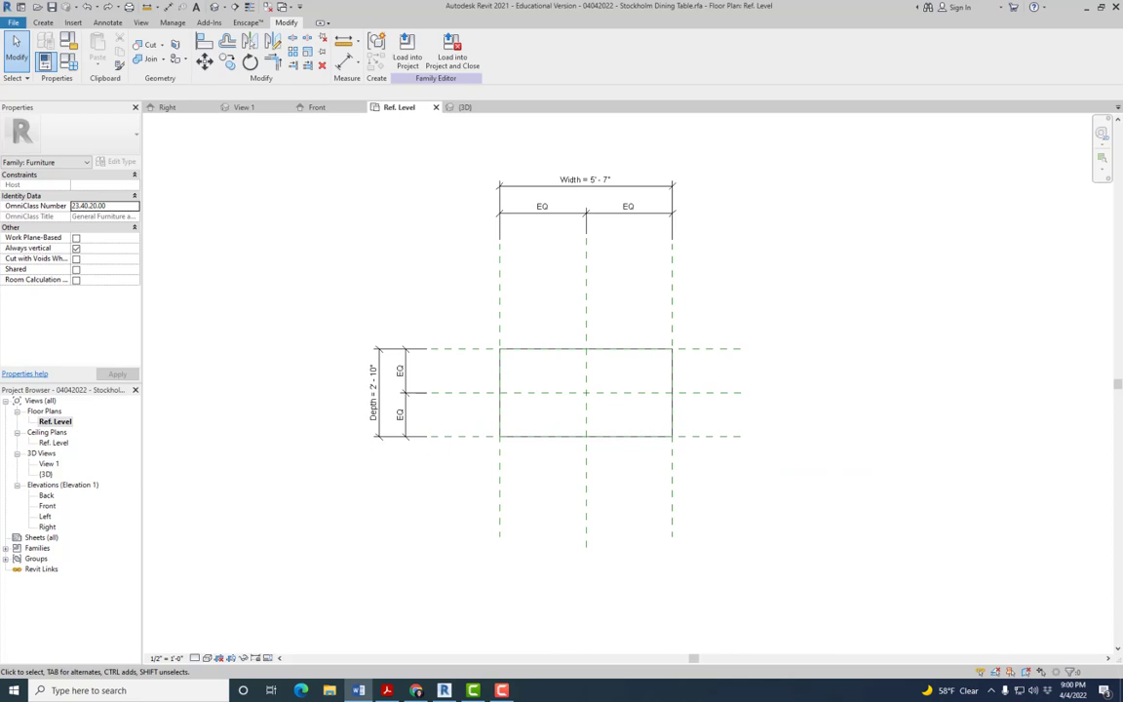
# Examine the sloped edge's dimensions in the Front View callout of the Stockholm Handout PDF, and return to the Revit plan.
pyautogui.click(387, 690)
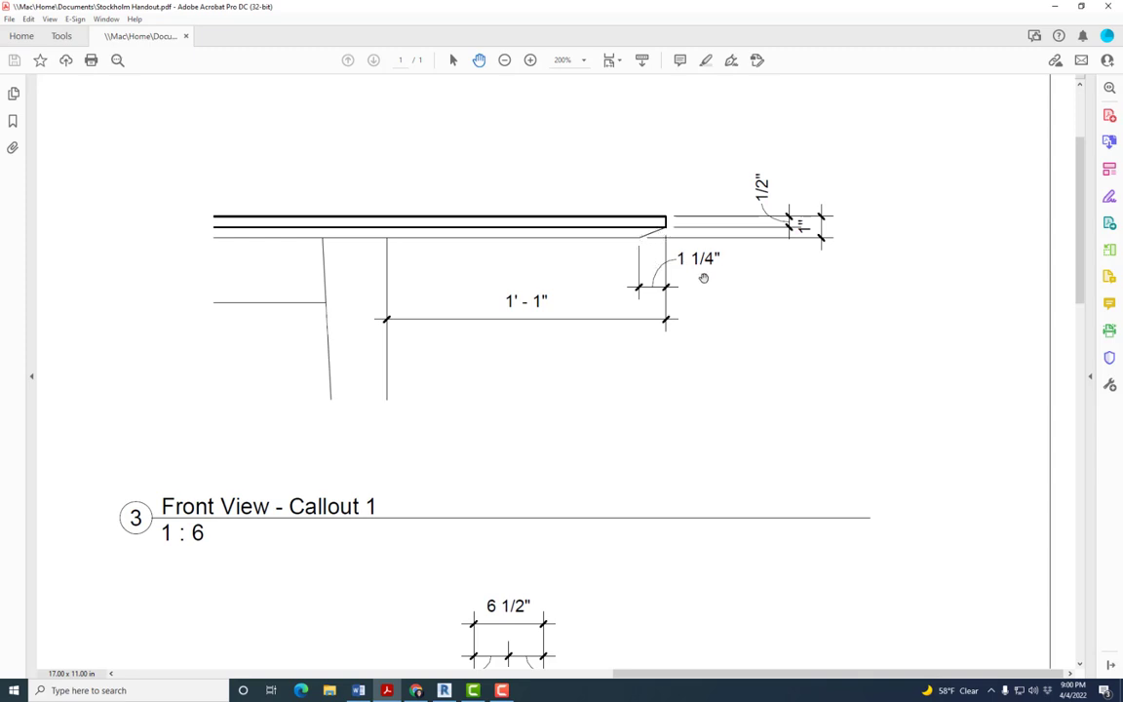
pyautogui.click(1057, 6)
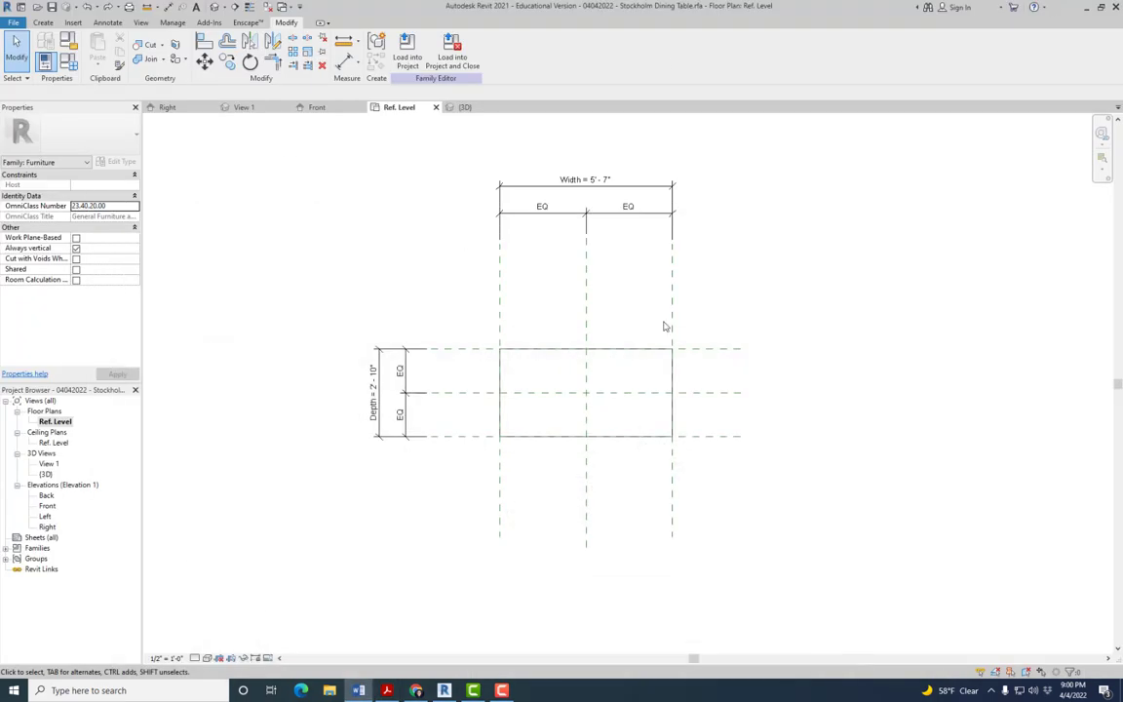
pyautogui.scroll(2, 667, 370)
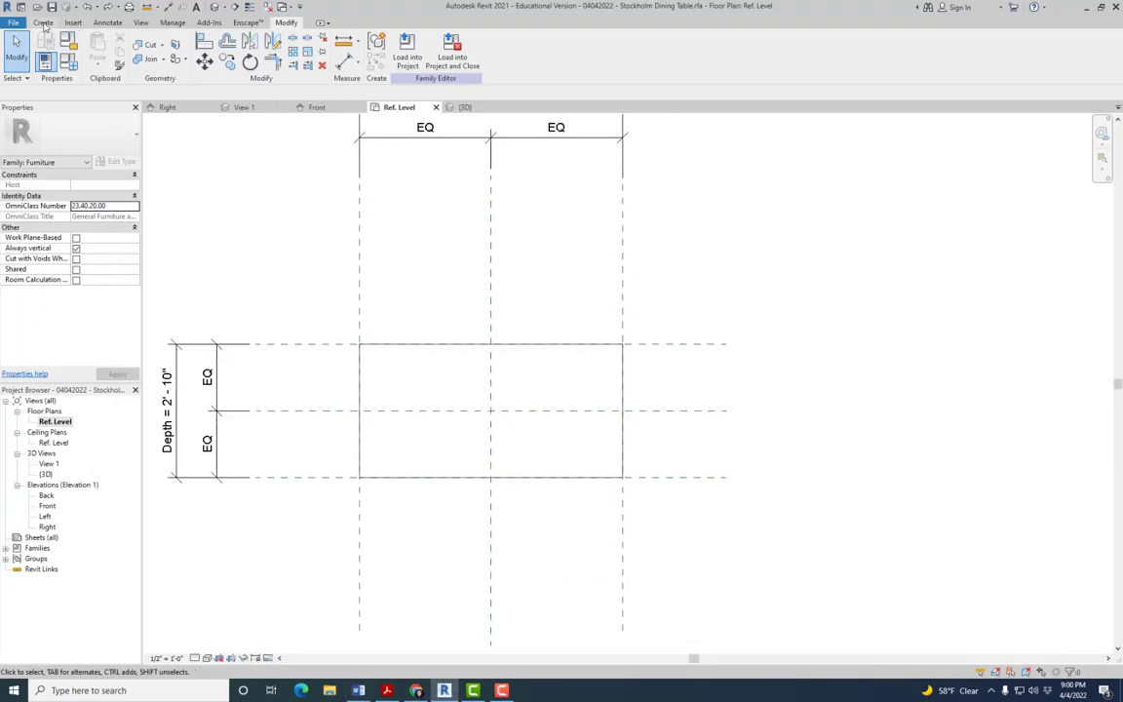
# Recheck the sloped edge in the Front View callout of the Stockholm Handout PDF, and return to the Revit plan.
pyautogui.click(43, 22)
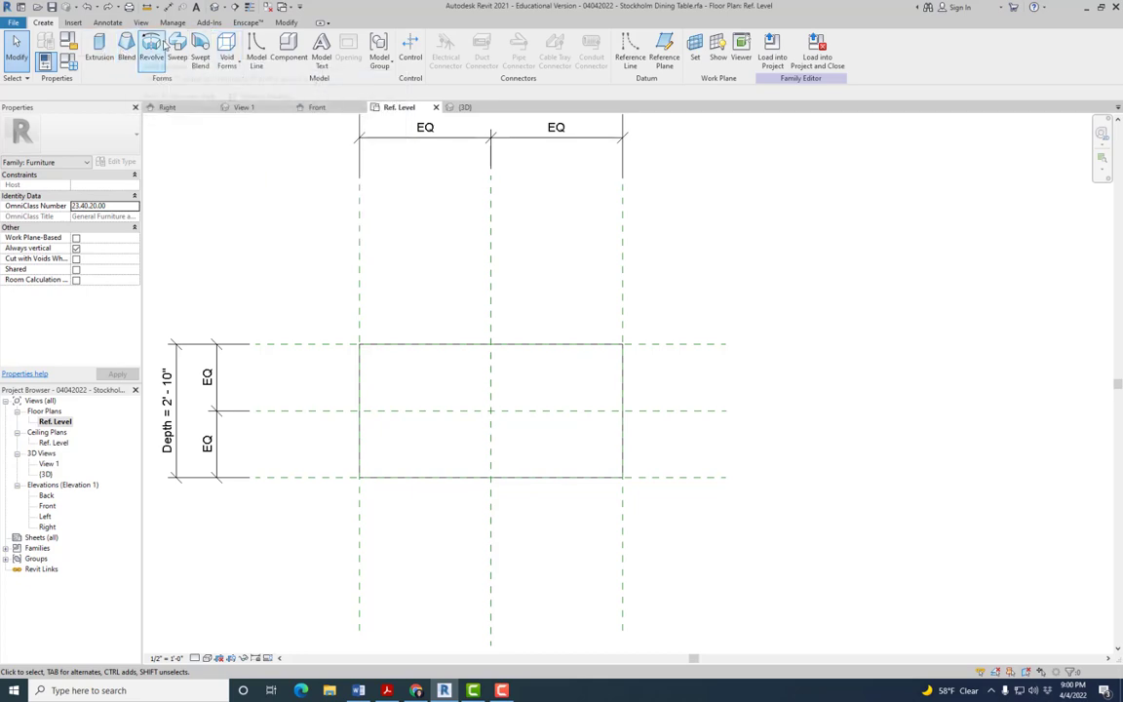
pyautogui.click(228, 49)
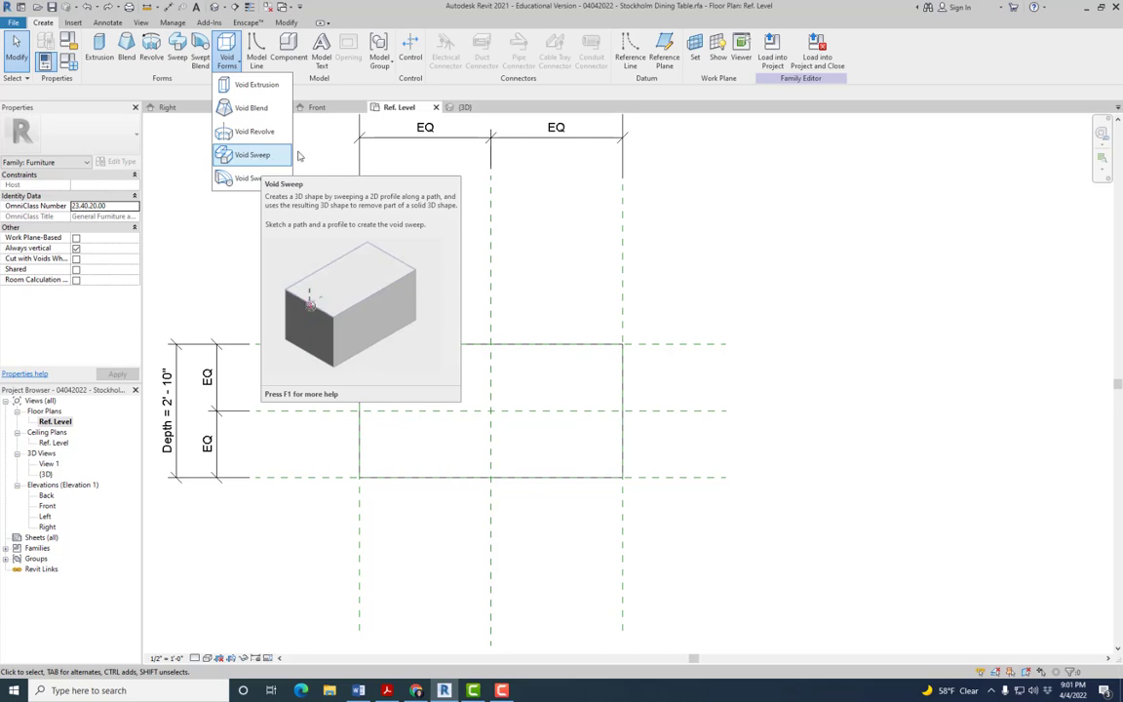
pyautogui.click(386, 690)
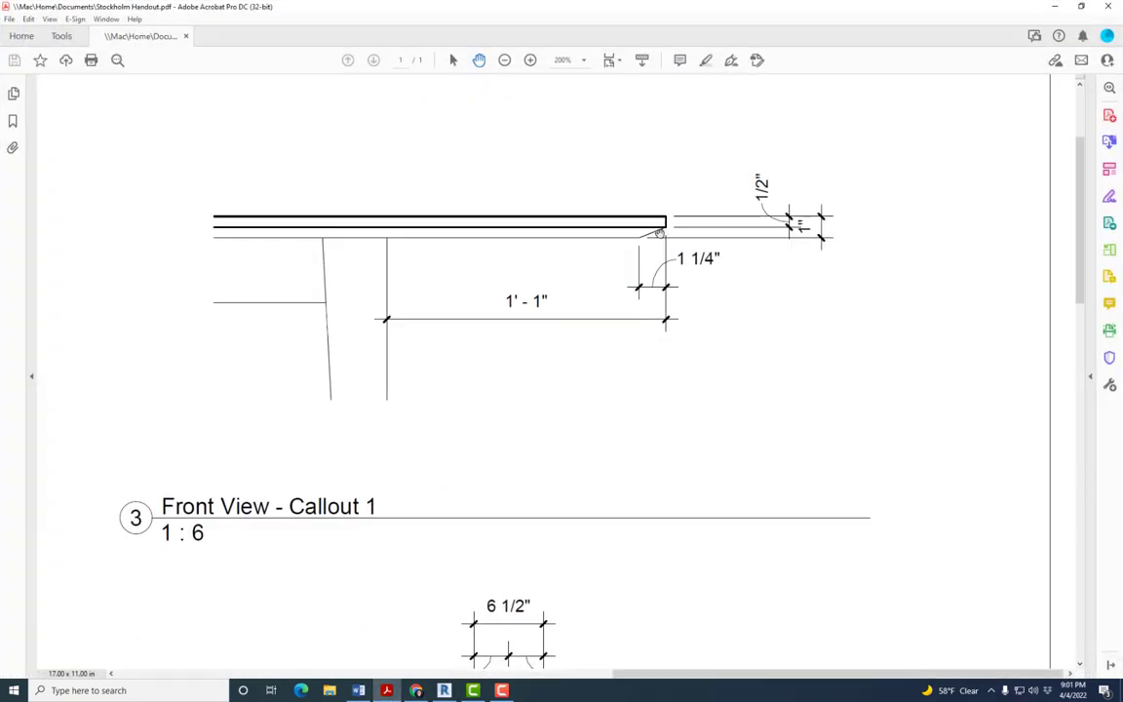
pyautogui.hotkey('alt', 'Tab')
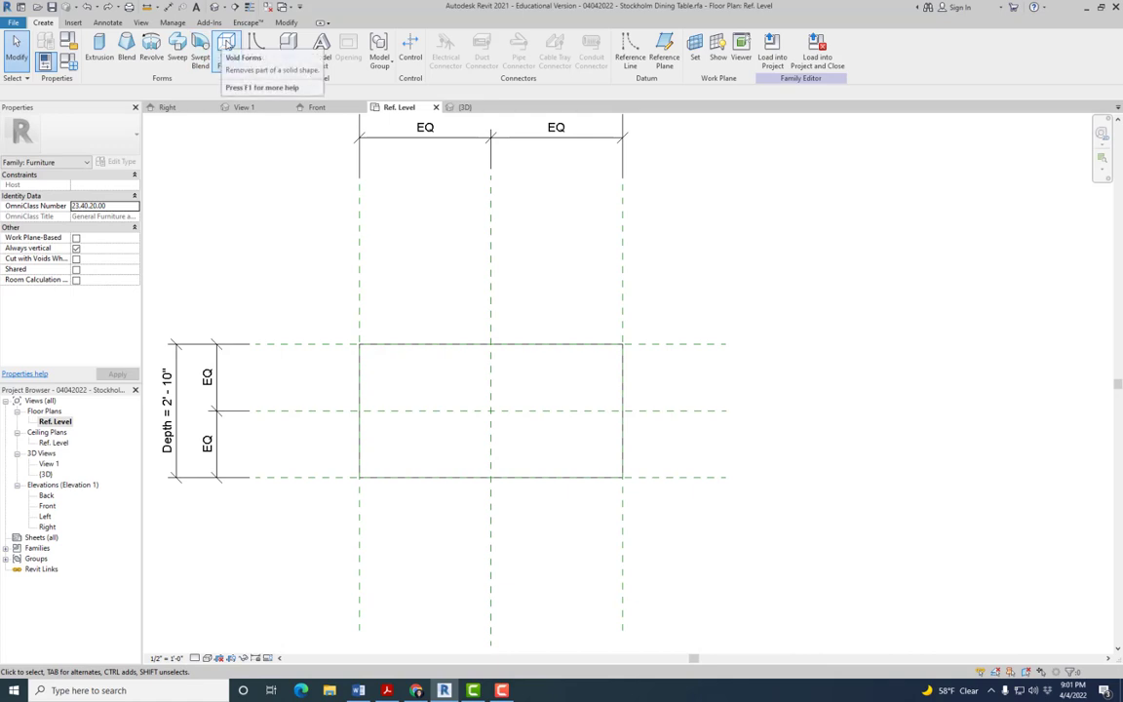
# Start a Void Sweep and sketch a rectangular path about 6'-11" by 4'-3" around the tabletop in the Ref. Level plan.
pyautogui.click(227, 49)
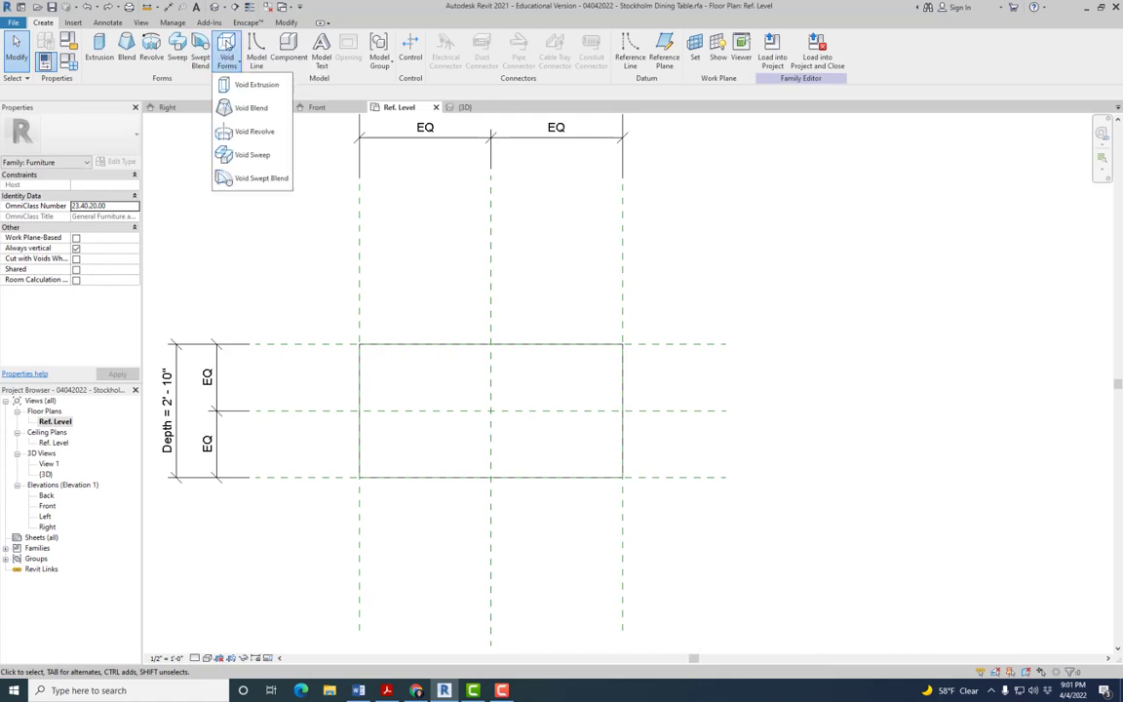
pyautogui.click(251, 156)
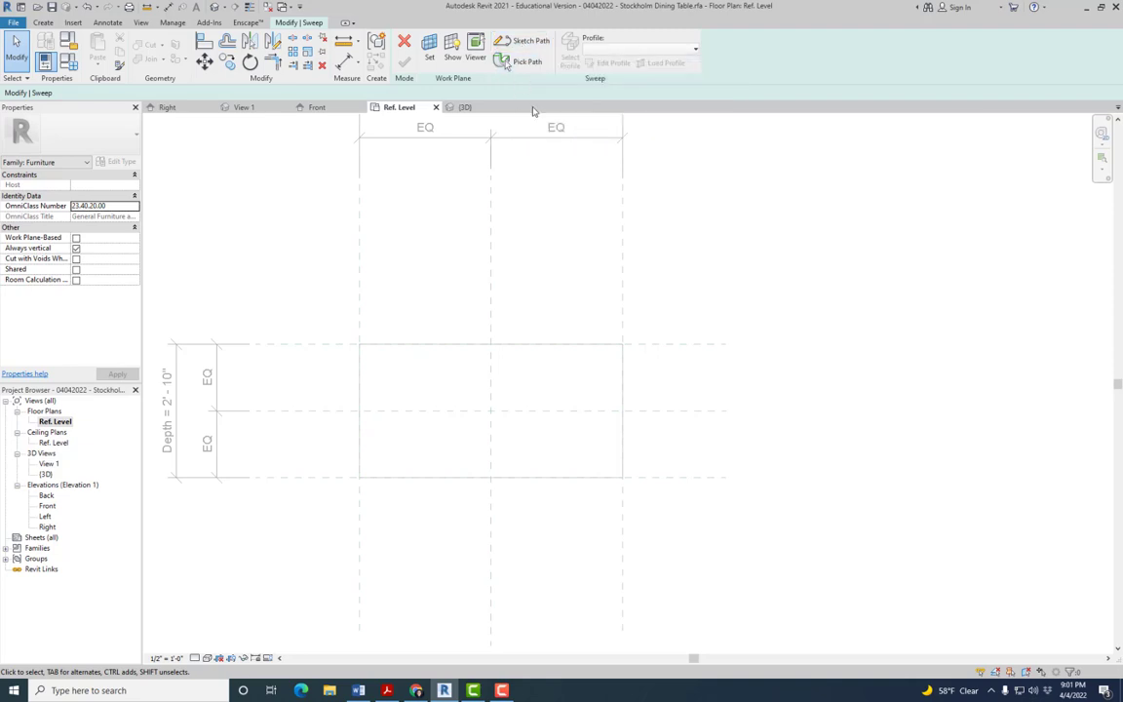
pyautogui.click(530, 44)
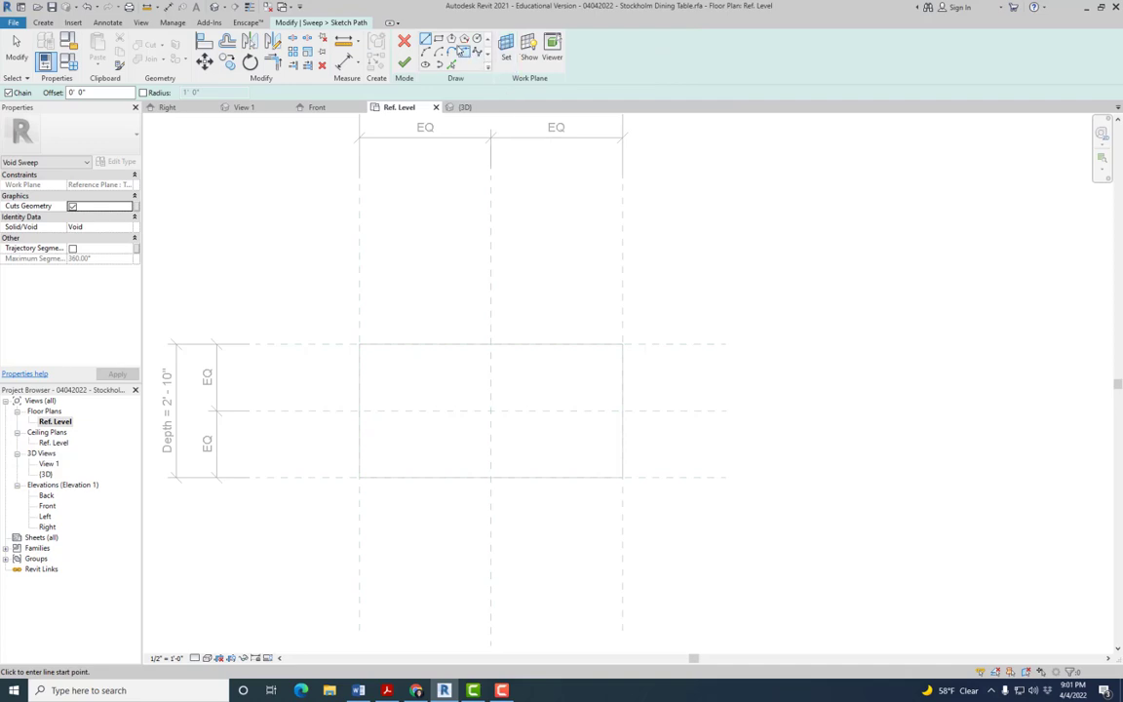
pyautogui.click(438, 40)
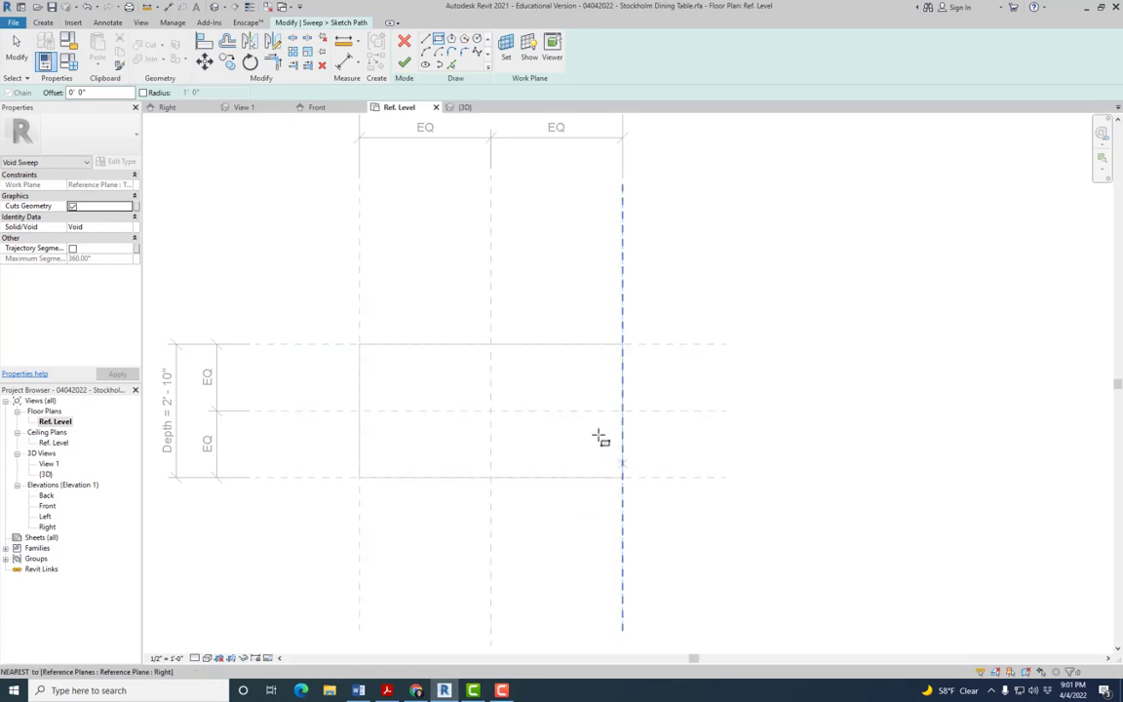
pyautogui.click(335, 318)
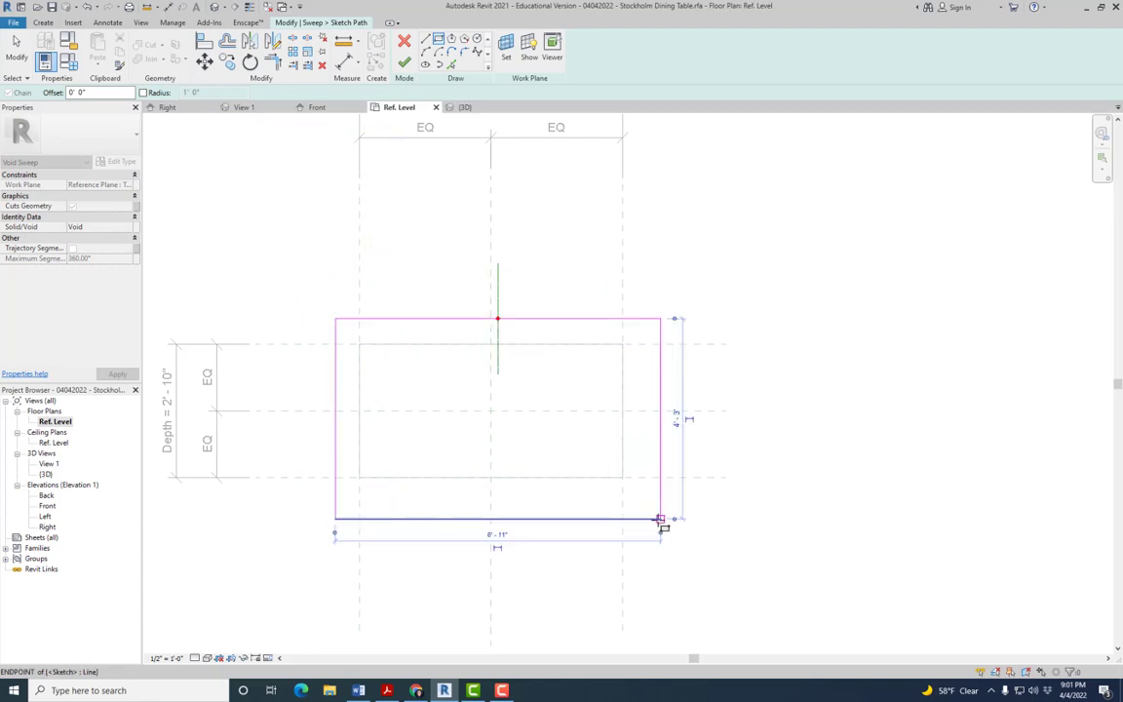
pyautogui.click(660, 518)
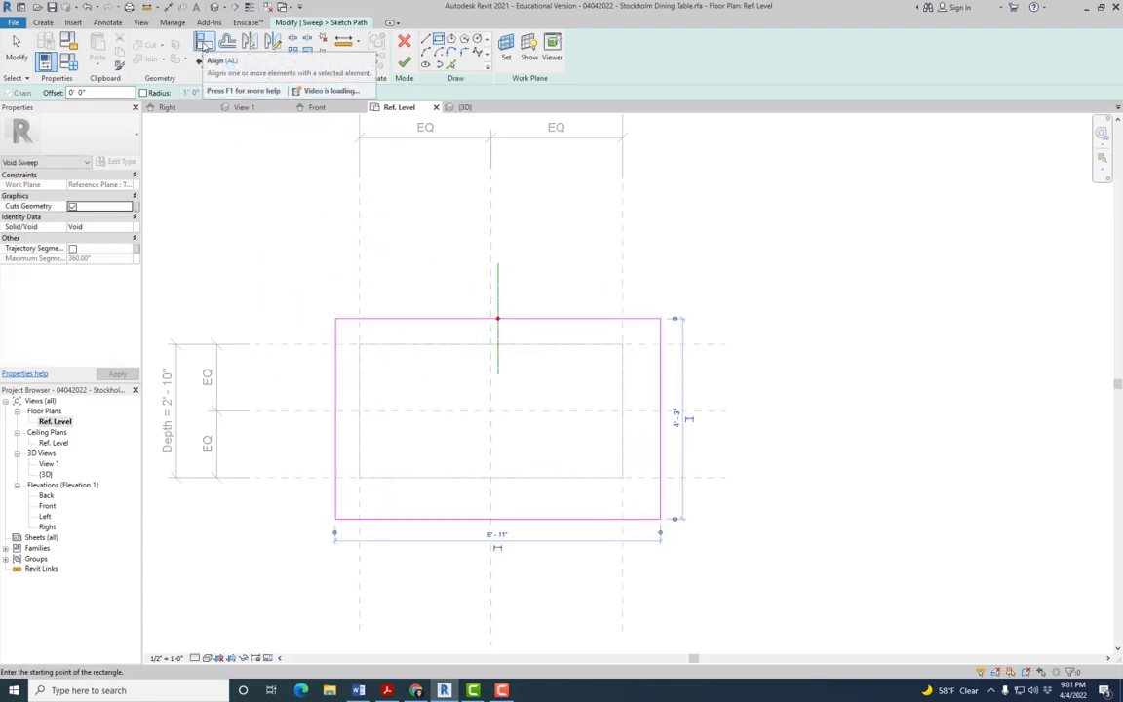
# Align and lock the path's left and upper edges to the reference planes along the tabletop's left and upper sides.
pyautogui.click(204, 41)
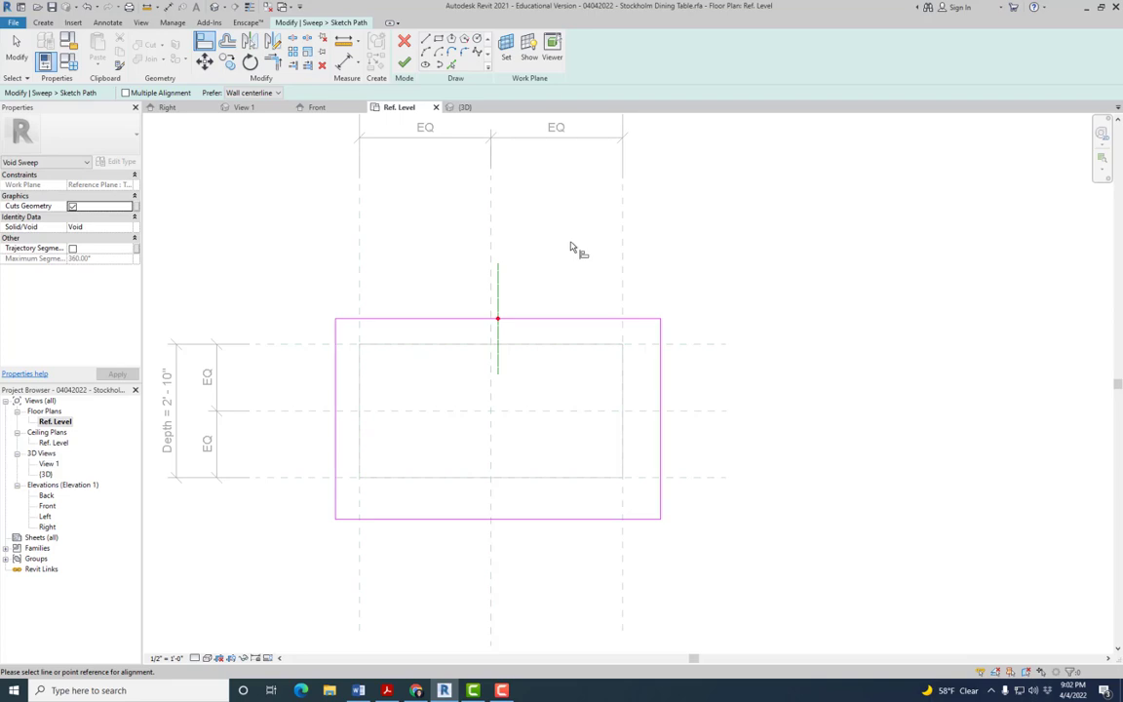
pyautogui.click(359, 242)
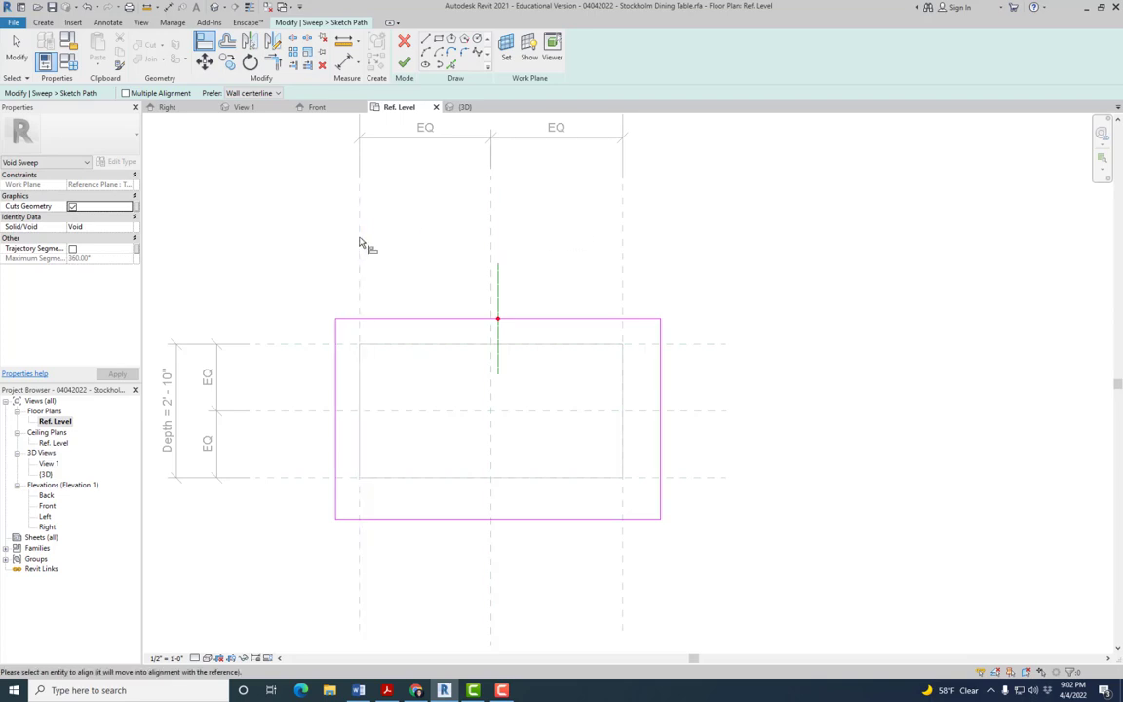
pyautogui.click(336, 371)
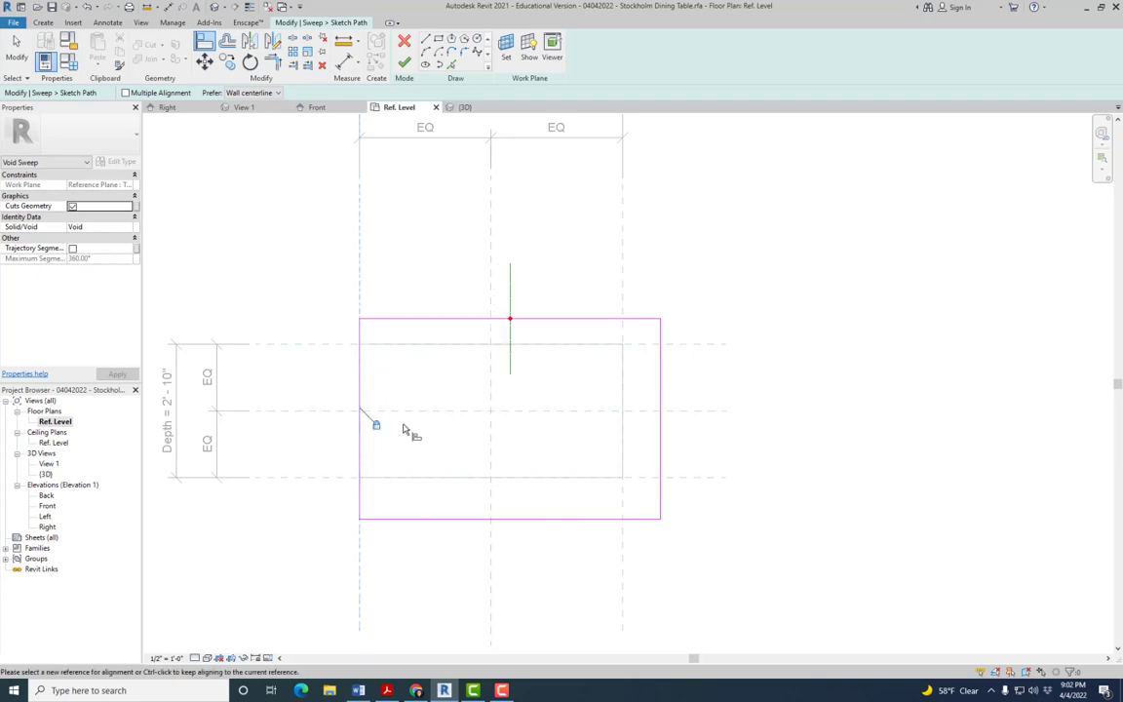
pyautogui.click(328, 347)
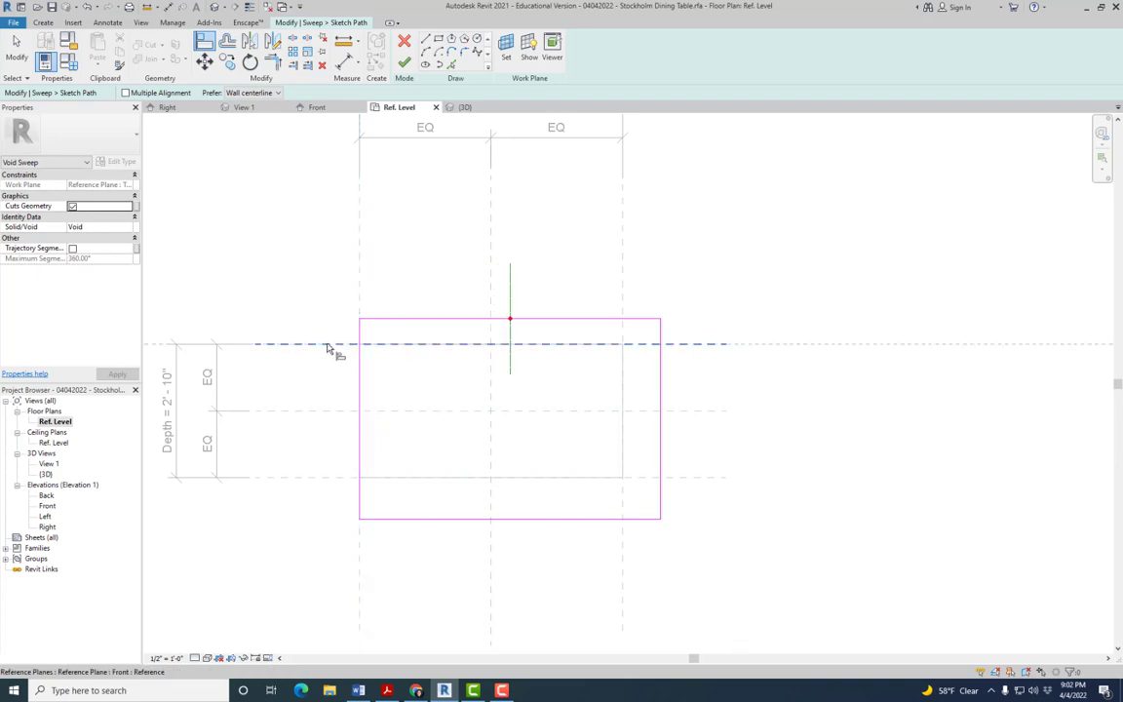
pyautogui.click(420, 324)
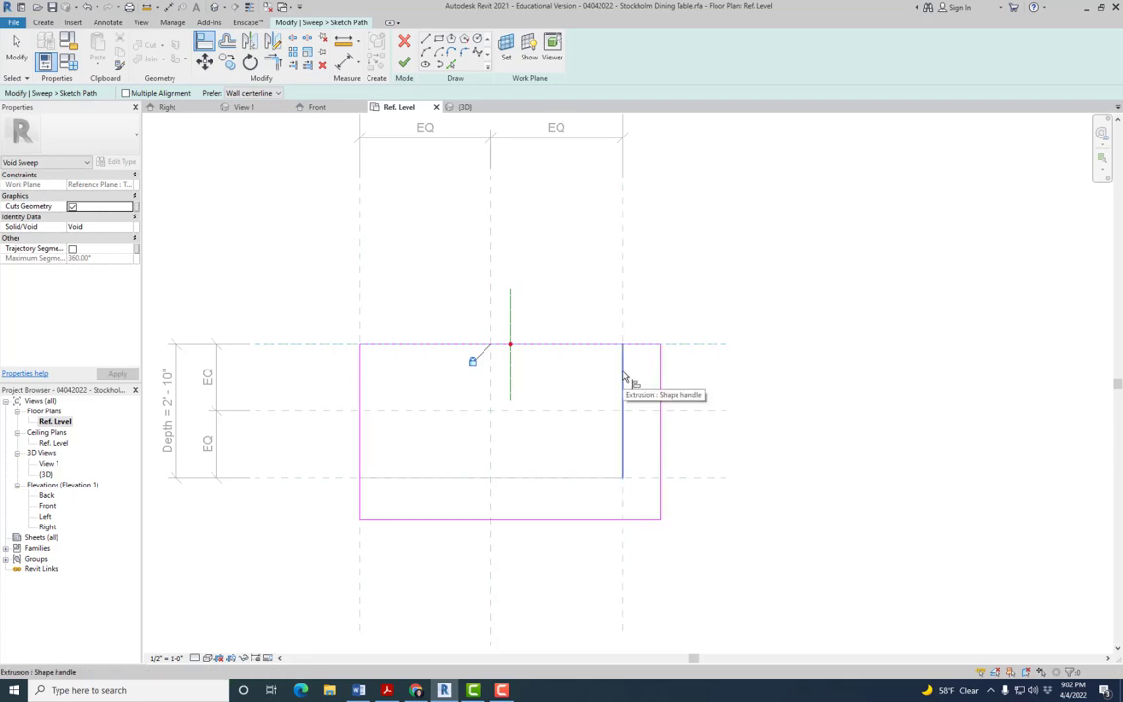
# Align and lock the path's right and lower edges to the reference planes along the tabletop's right and lower sides.
pyautogui.click(623, 295)
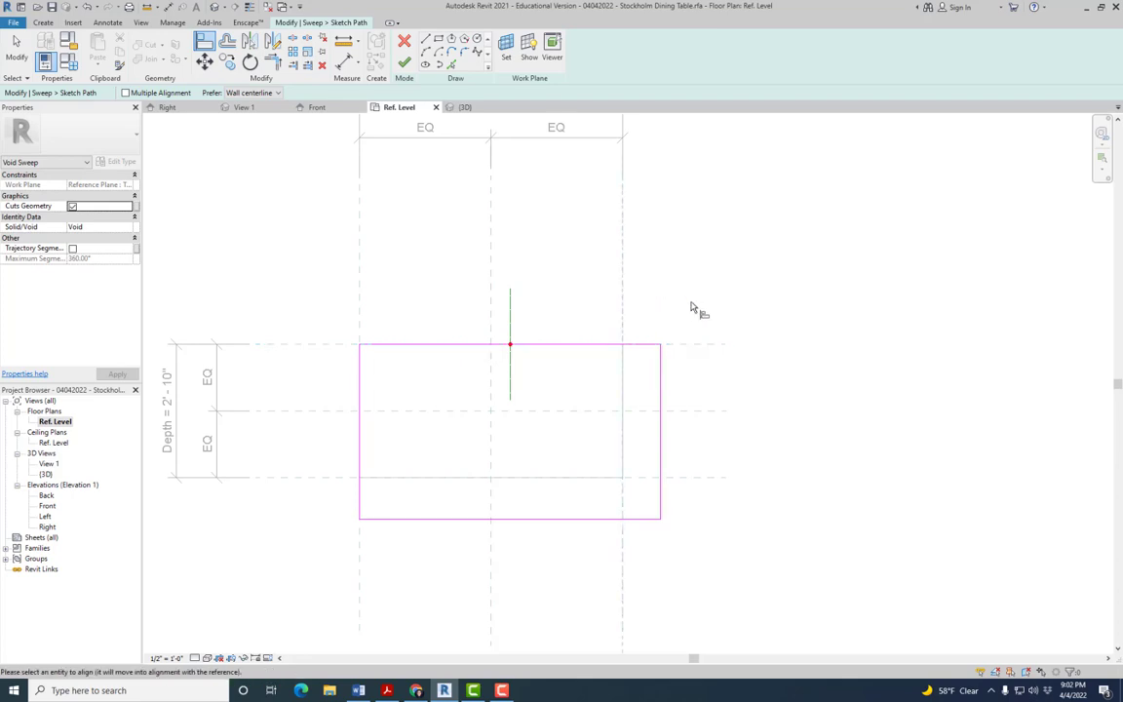
pyautogui.click(660, 389)
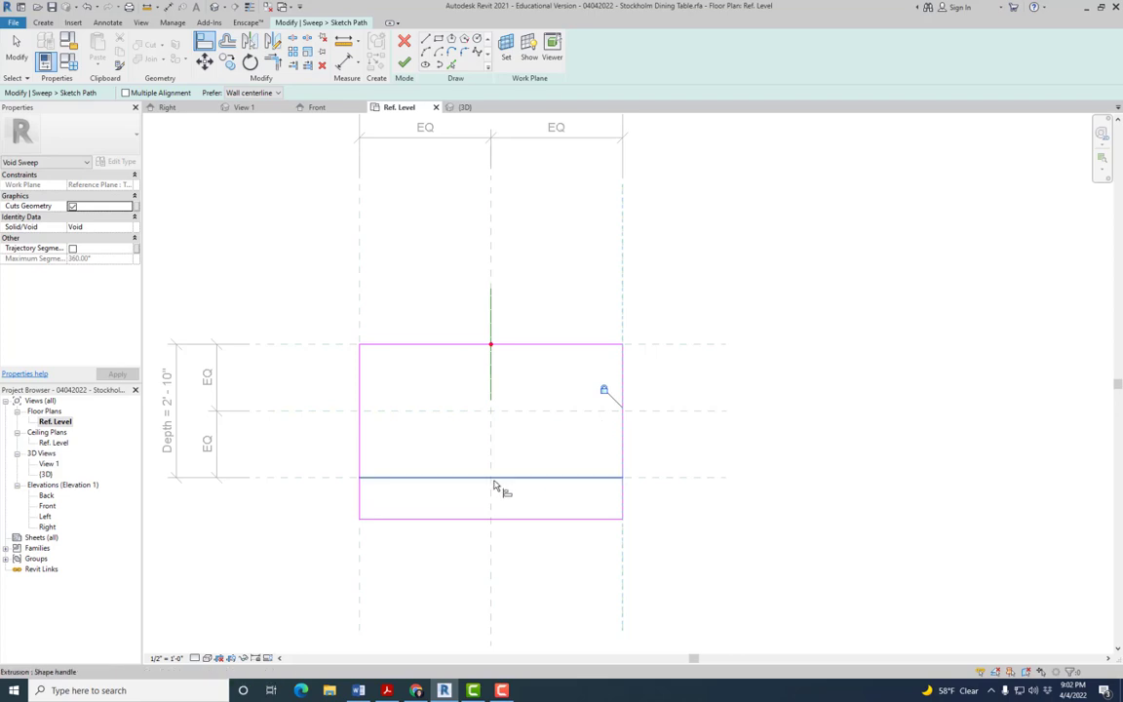
pyautogui.click(655, 478)
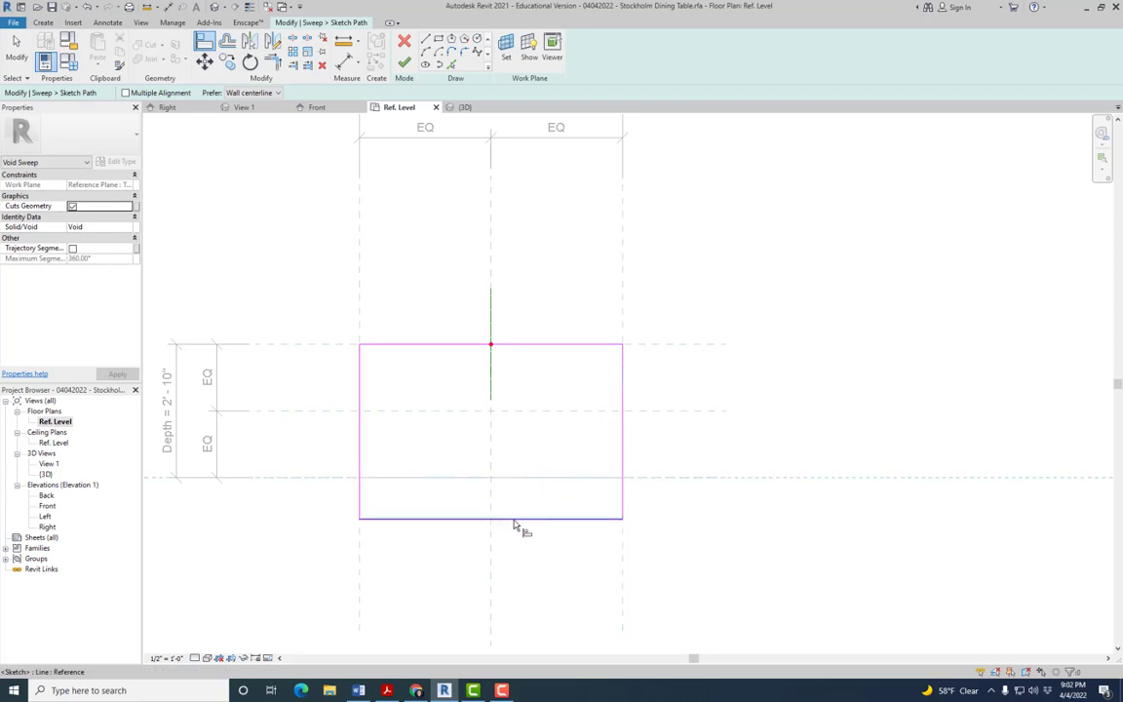
pyautogui.click(517, 521)
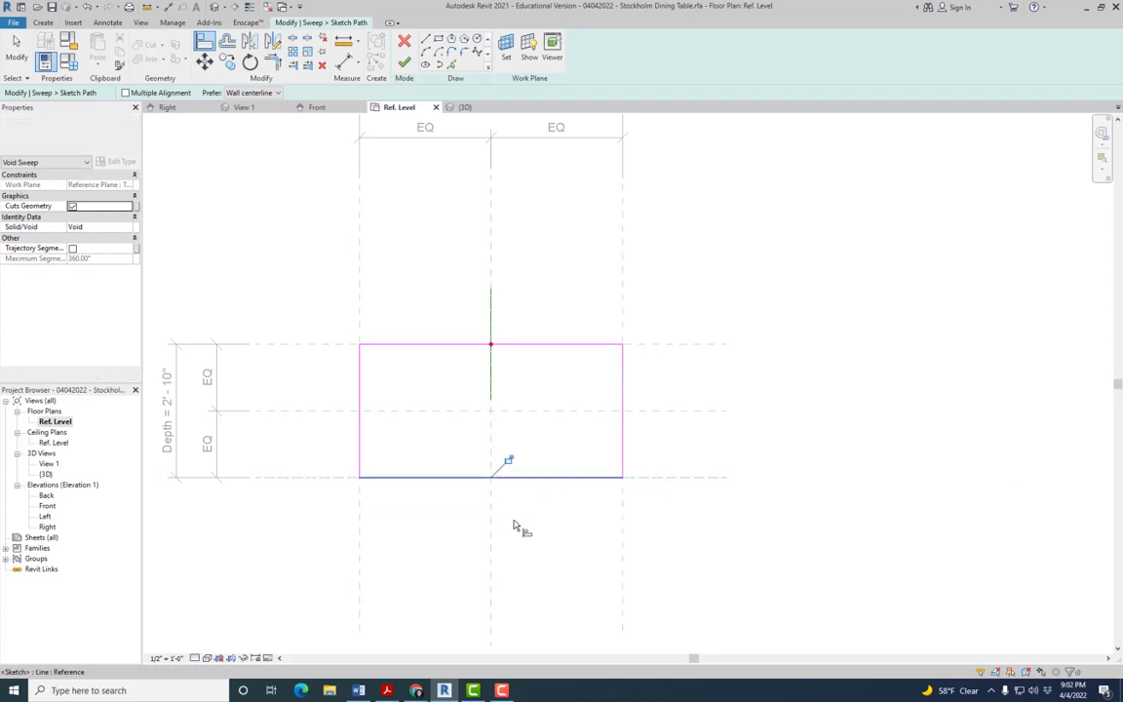
pyautogui.click(508, 461)
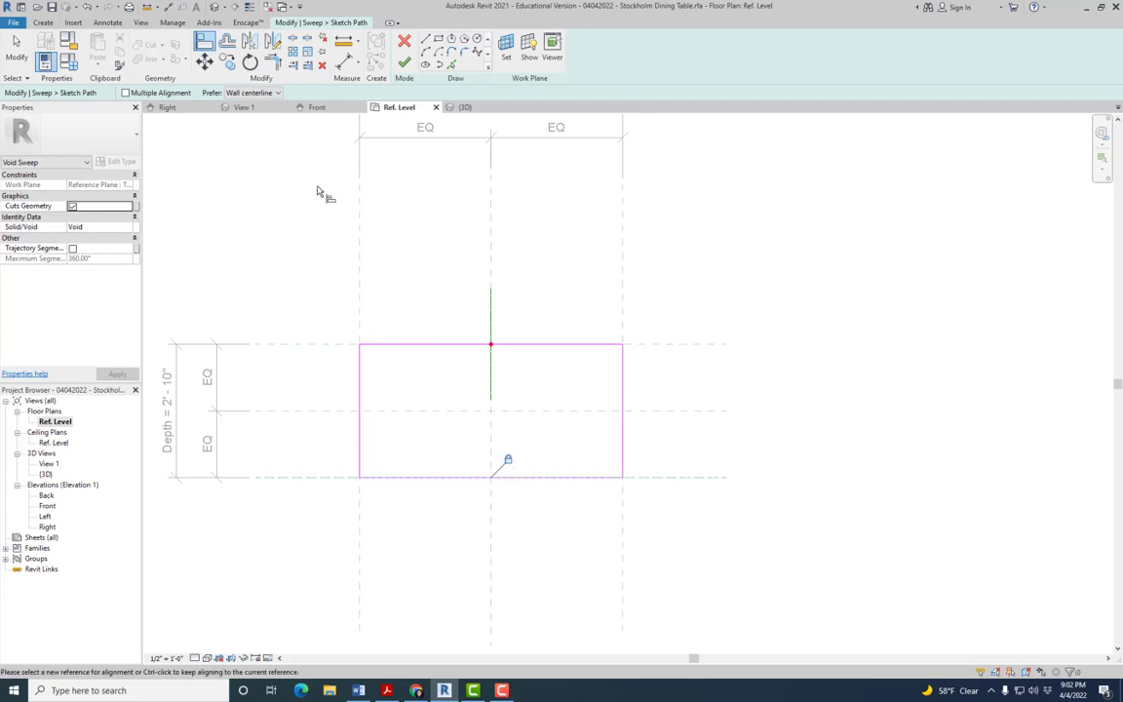
pyautogui.press('Escape')
pyautogui.press('Escape')
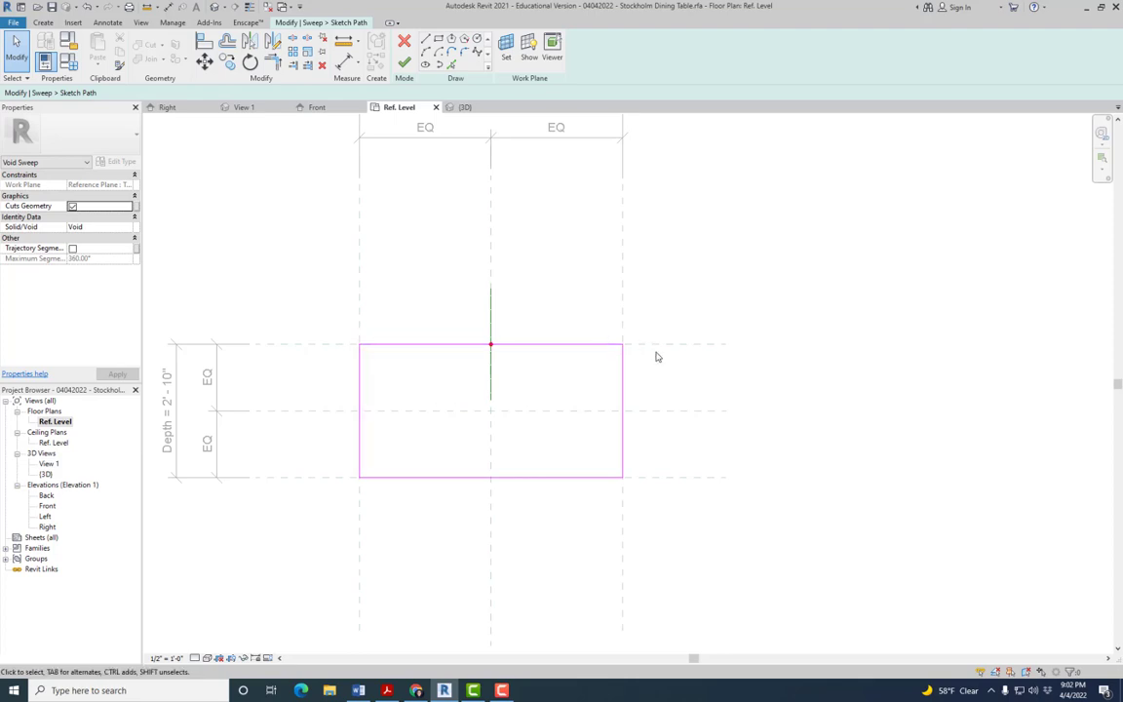
# Examine the sweep's profile plane and its intersection with the upper edge of the rectangular path.
pyautogui.moveTo(719, 368); pyautogui.dragTo(712, 341, button='middle')
pyautogui.moveTo(518, 304); pyautogui.dragTo(606, 302, button='middle')
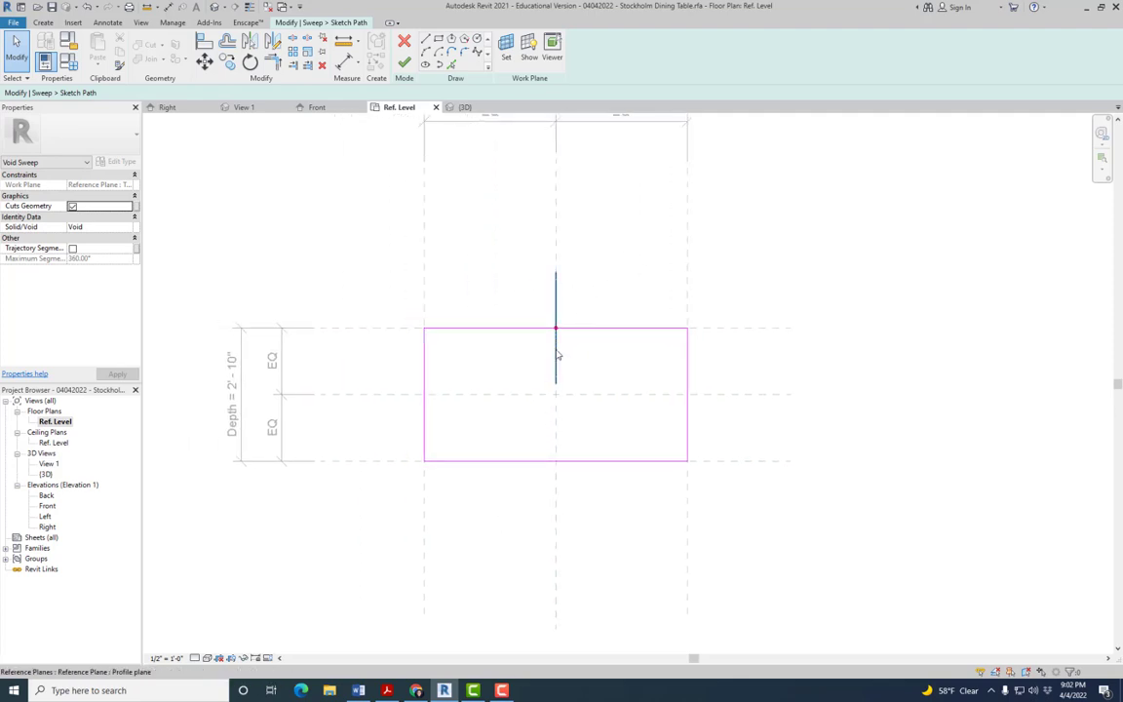
pyautogui.scroll(3, 564, 348)
pyautogui.scroll(1, 575, 347)
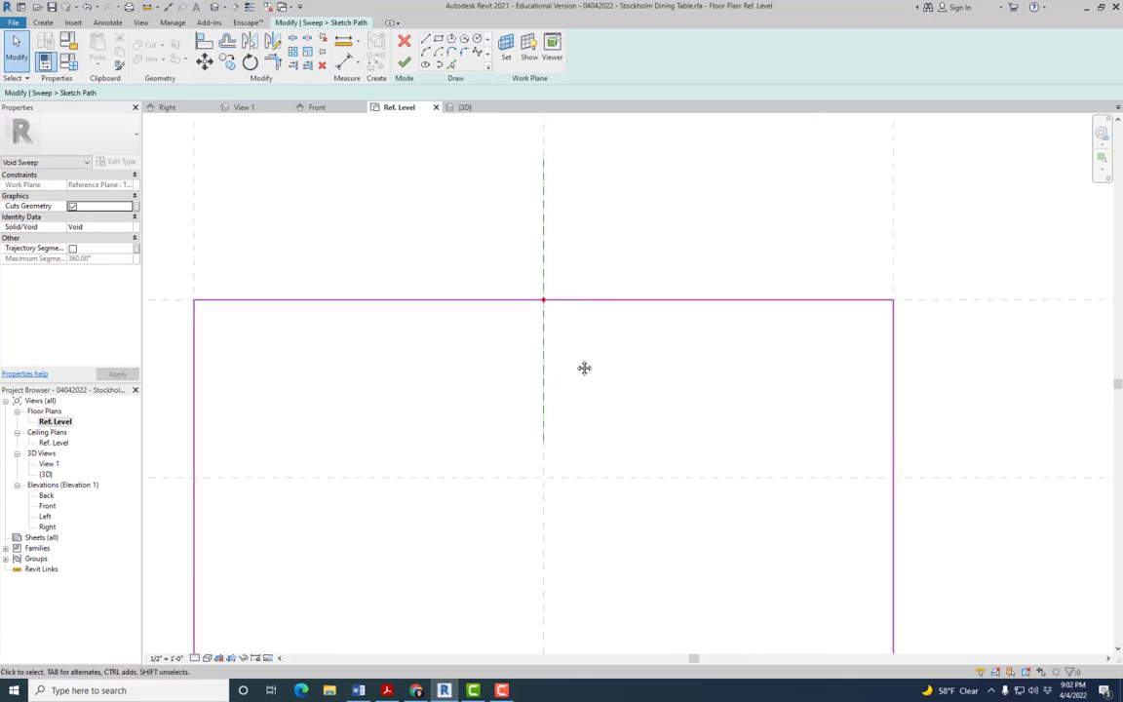
pyautogui.scroll(-2, 582, 371)
pyautogui.moveTo(574, 373); pyautogui.dragTo(551, 349, button='middle')
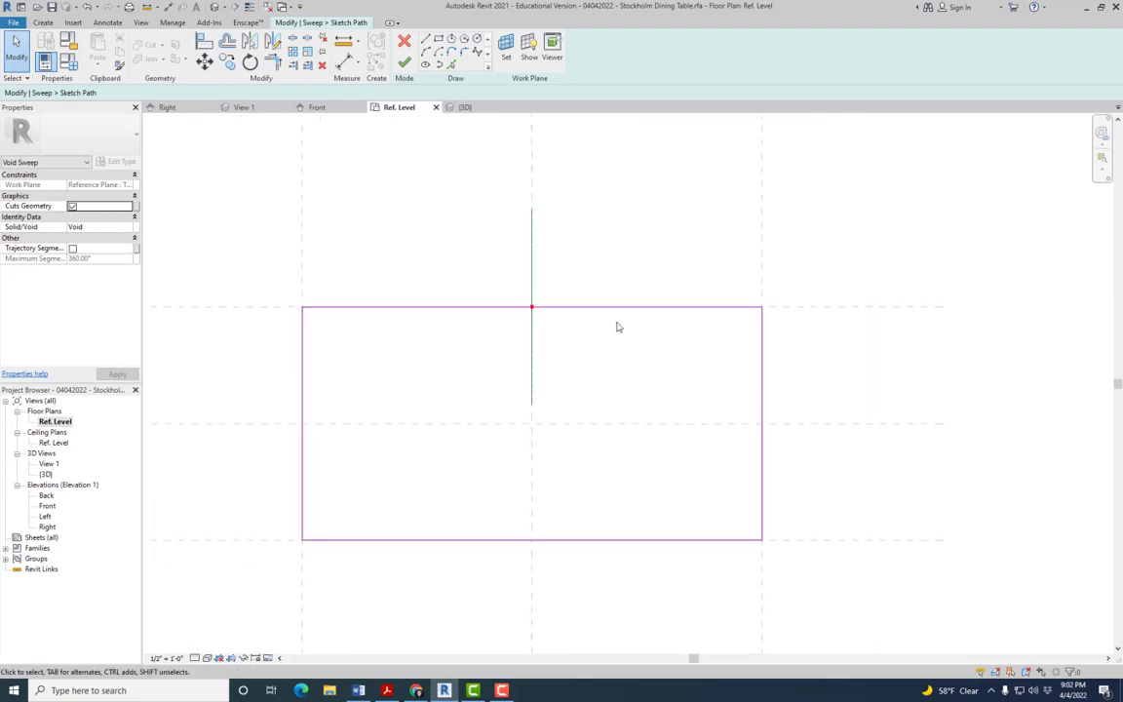
pyautogui.moveTo(610, 386); pyautogui.dragTo(631, 363, button='middle')
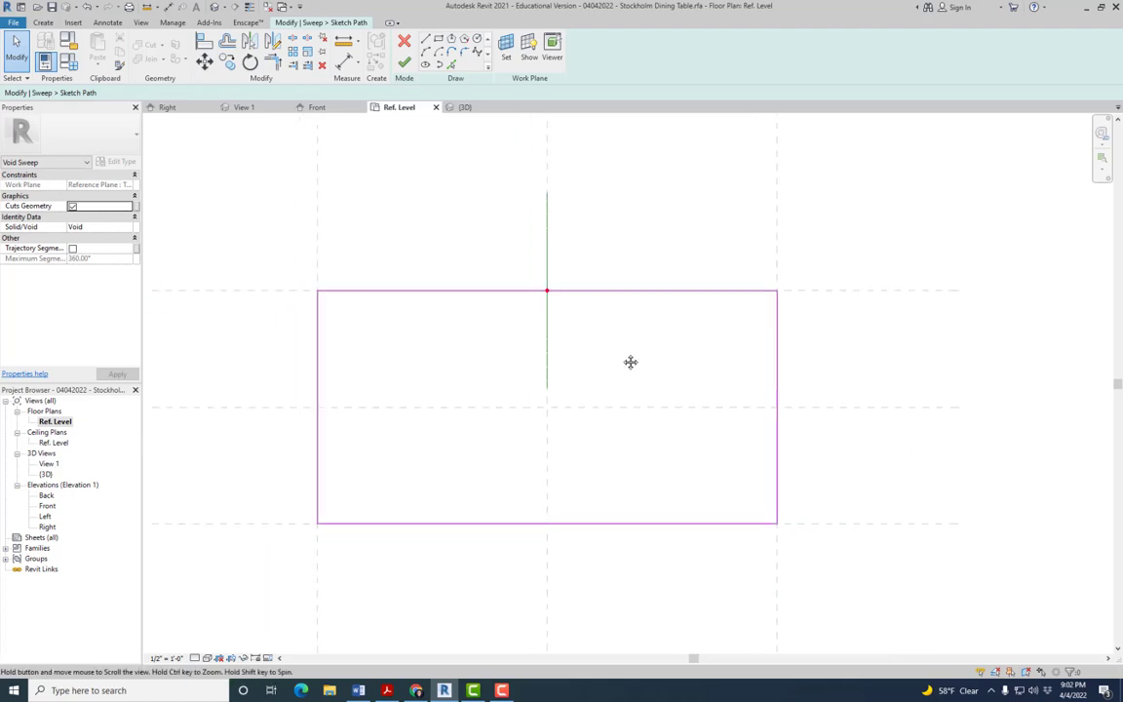
pyautogui.moveTo(566, 274); pyautogui.dragTo(572, 297, button='middle')
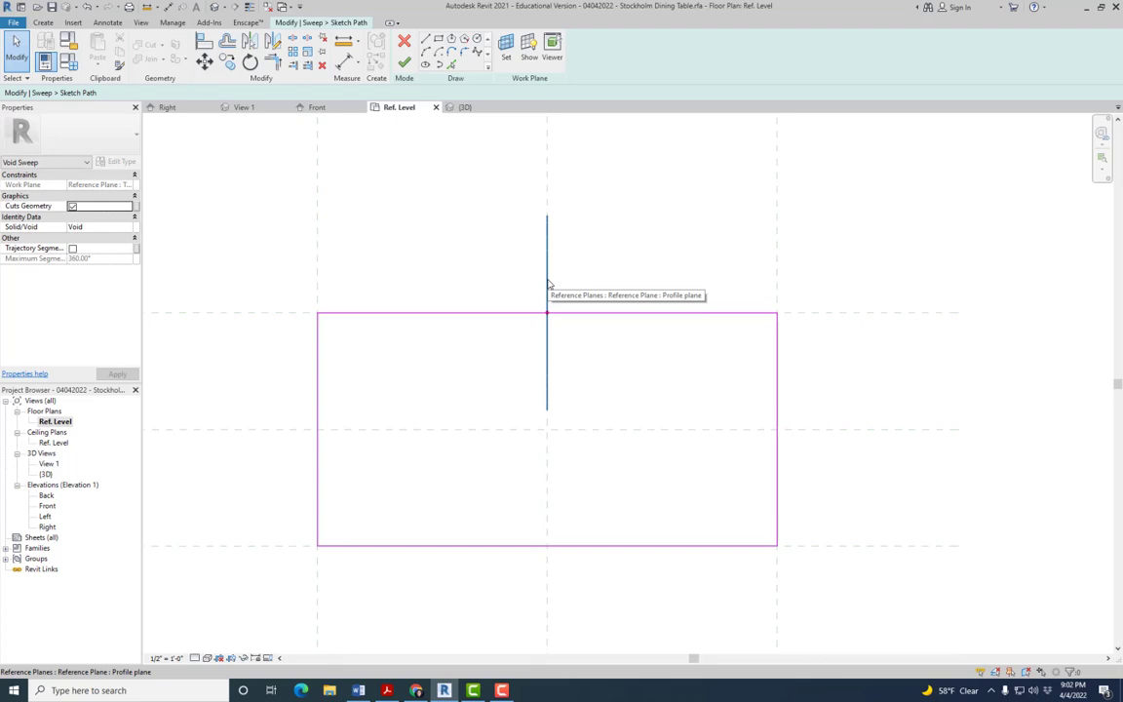
pyautogui.click(548, 284)
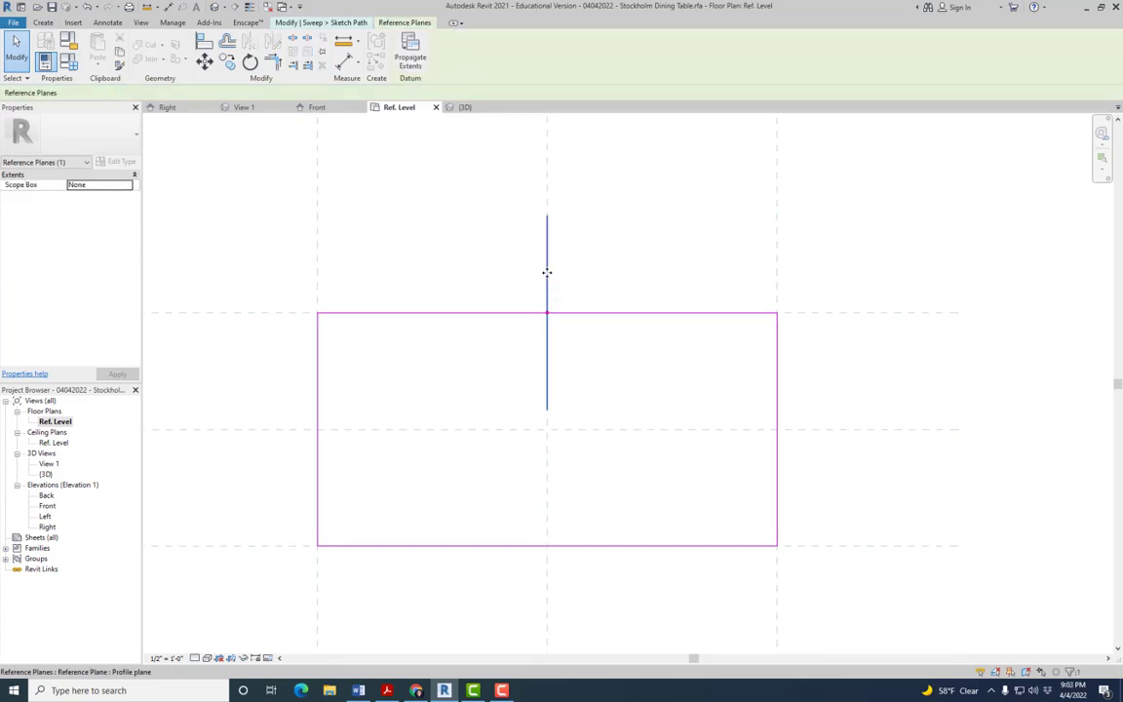
pyautogui.scroll(5, 545, 301)
pyautogui.press('Escape')
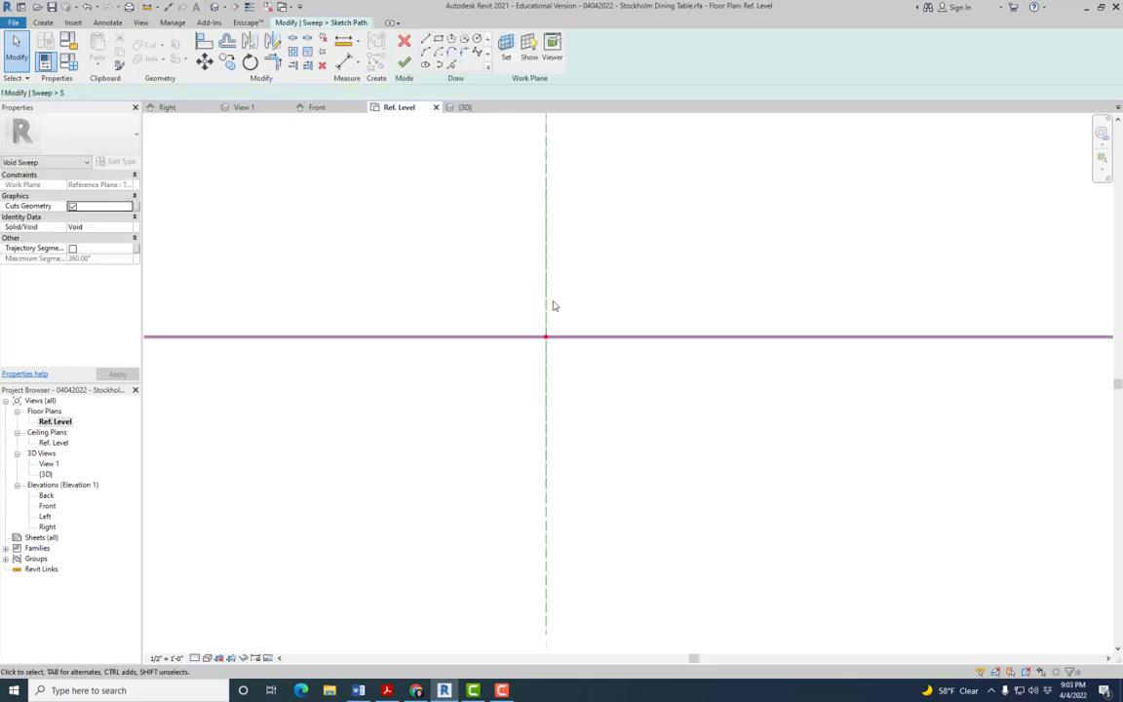
pyautogui.click(540, 294)
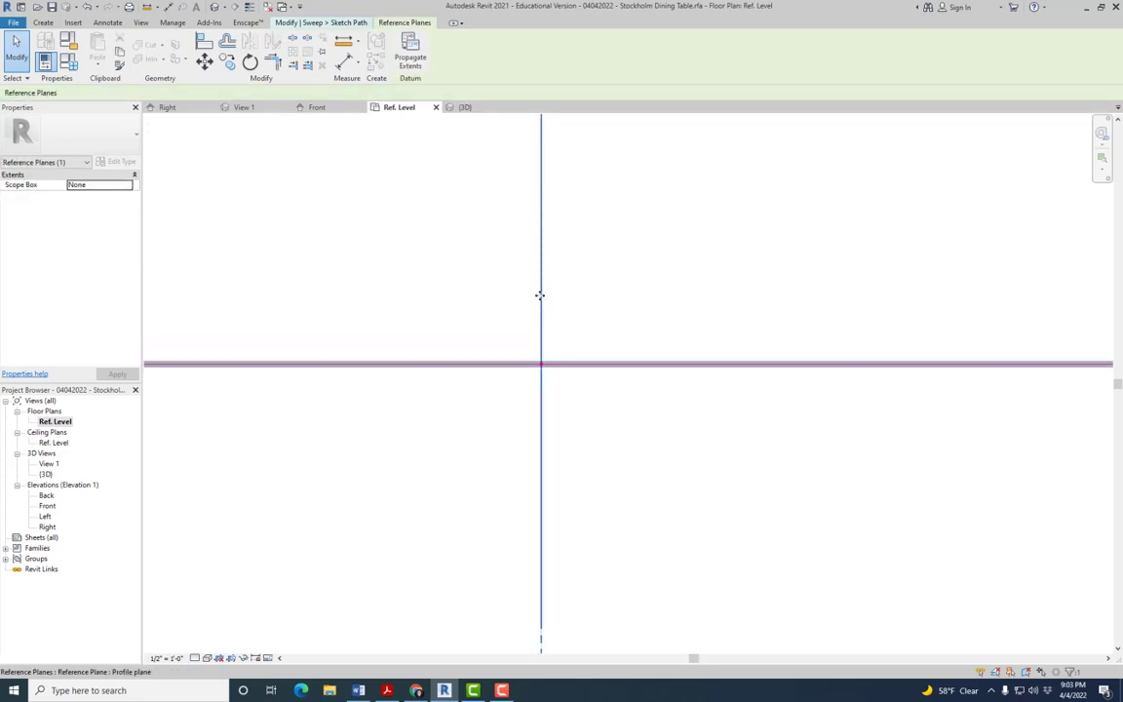
pyautogui.click(571, 303)
pyautogui.scroll(-3, 577, 295)
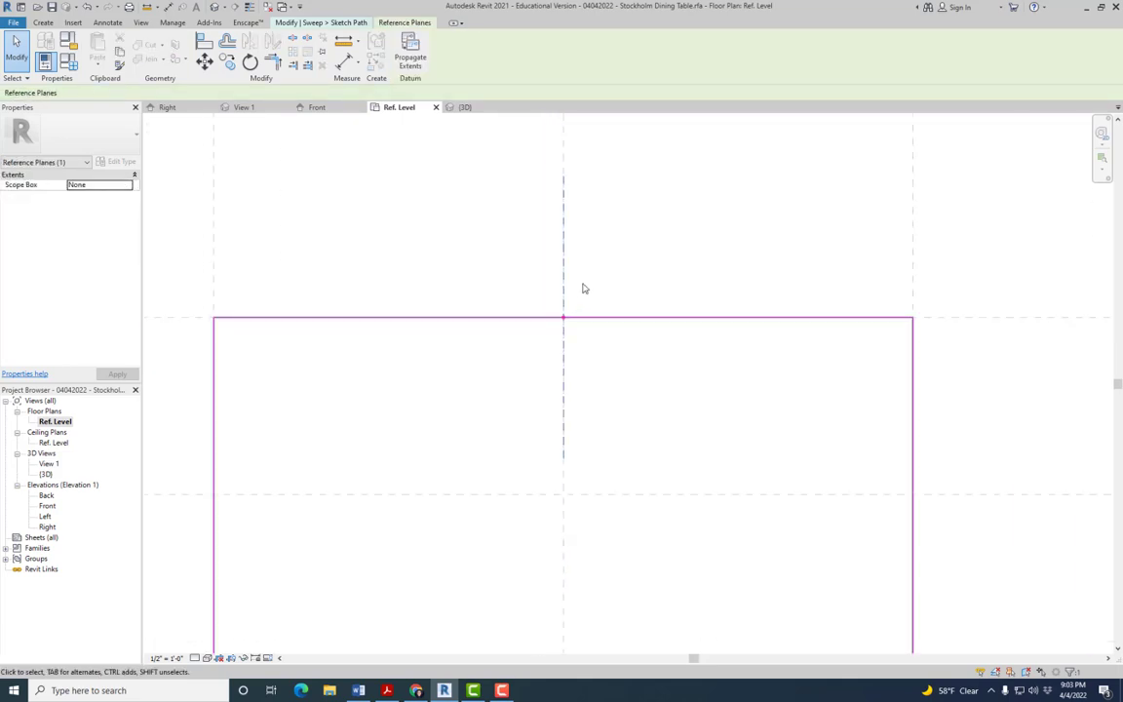
pyautogui.click(565, 216)
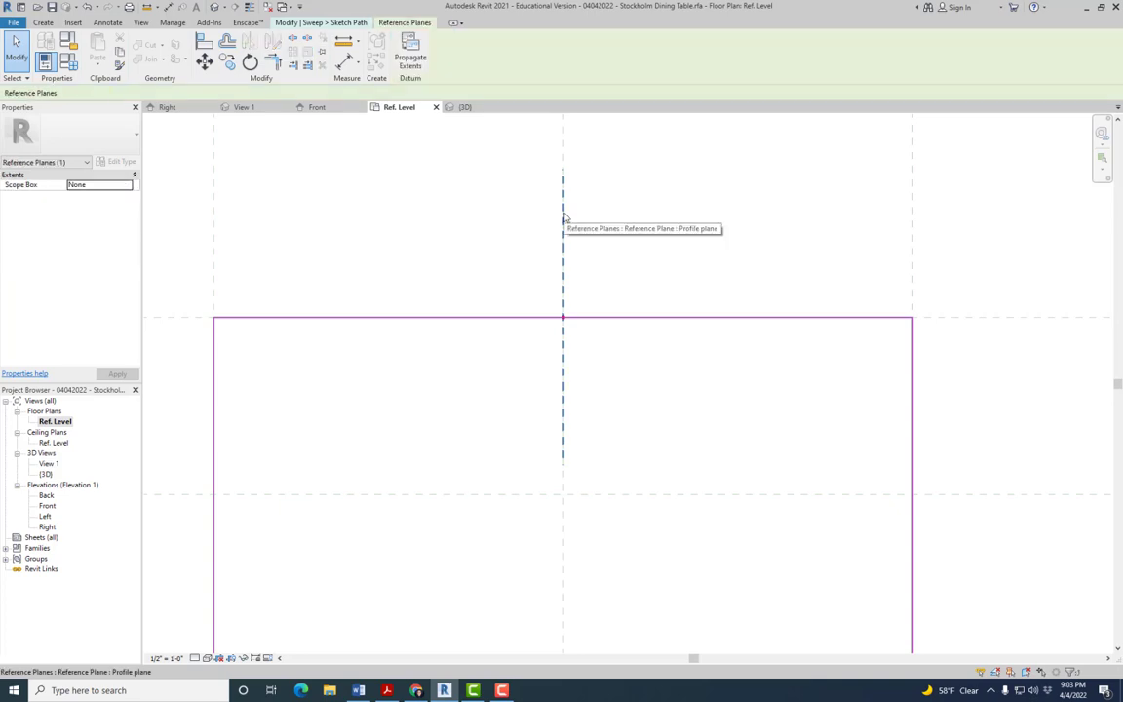
pyautogui.rightClick(564, 216)
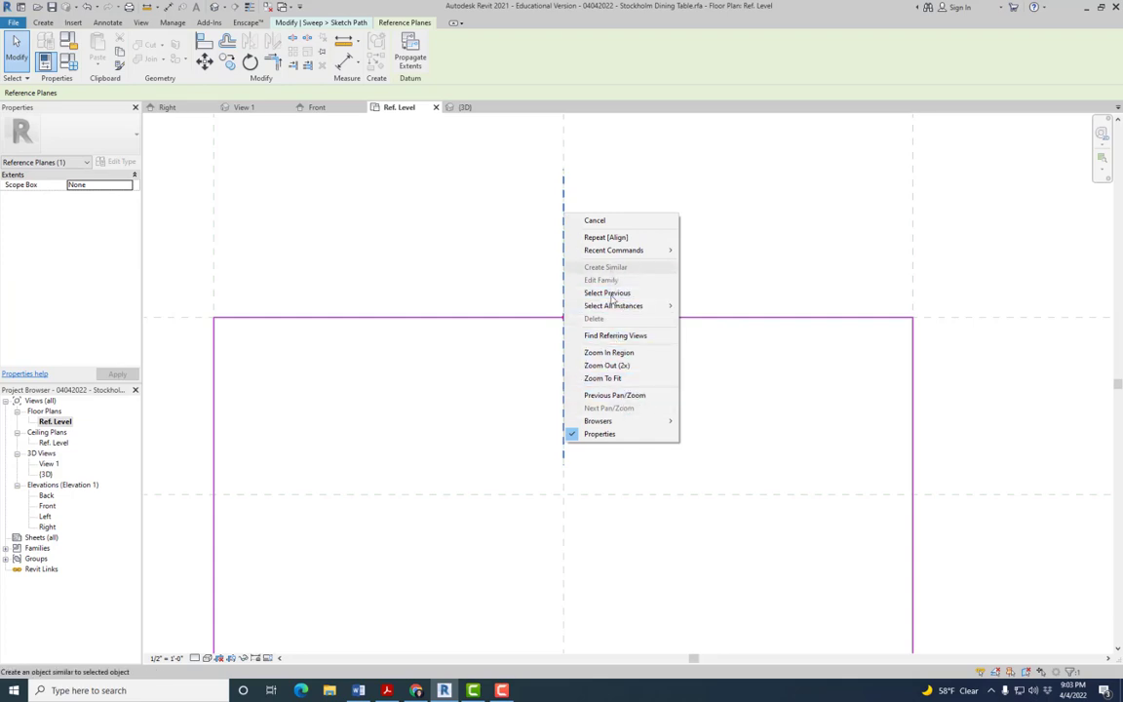
pyautogui.click(751, 170)
pyautogui.scroll(-1, 588, 271)
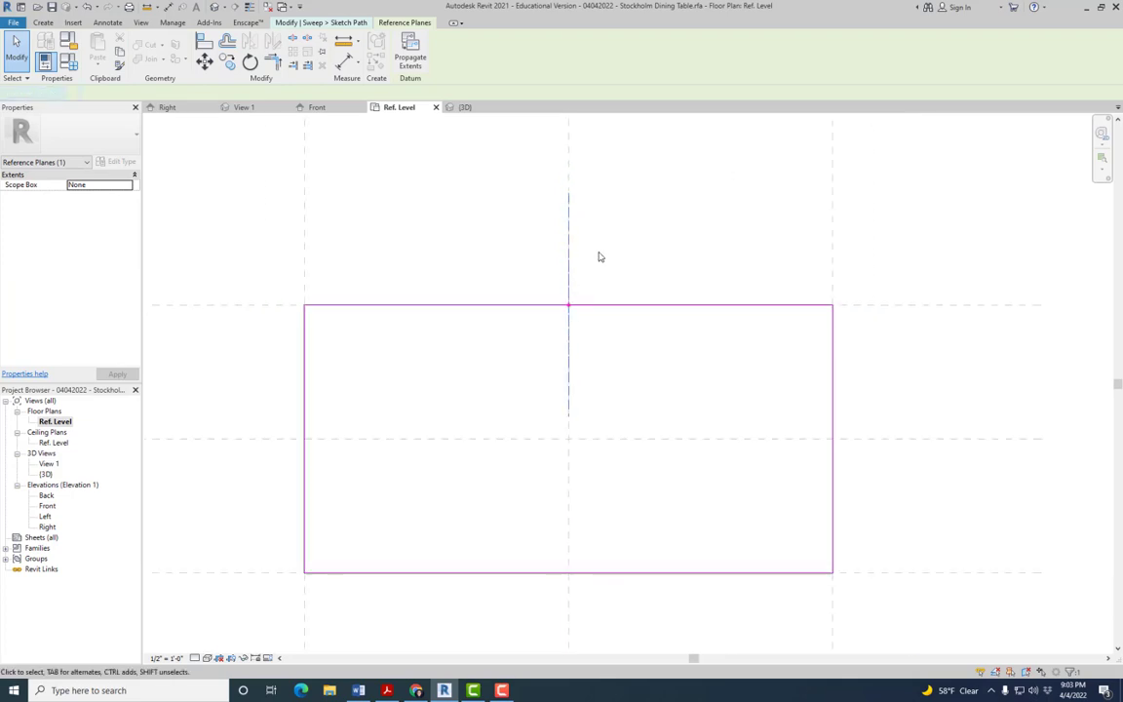
pyautogui.press('Escape')
pyautogui.click(571, 246)
pyautogui.press('Escape')
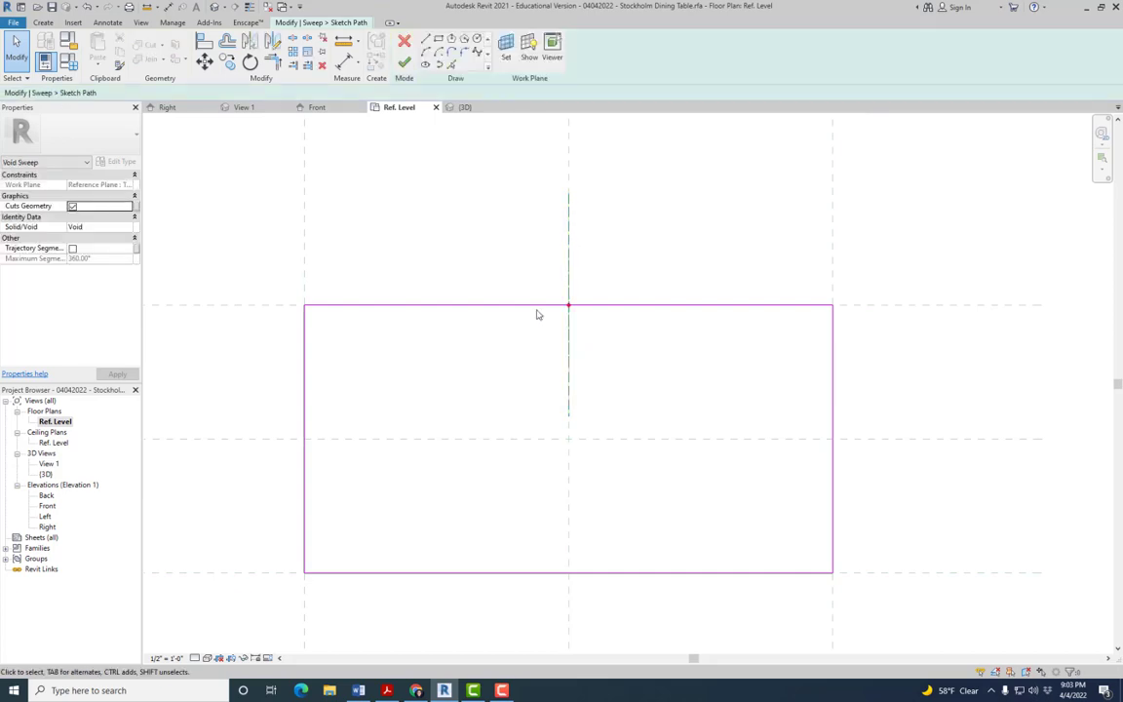
pyautogui.scroll(-1, 536, 313)
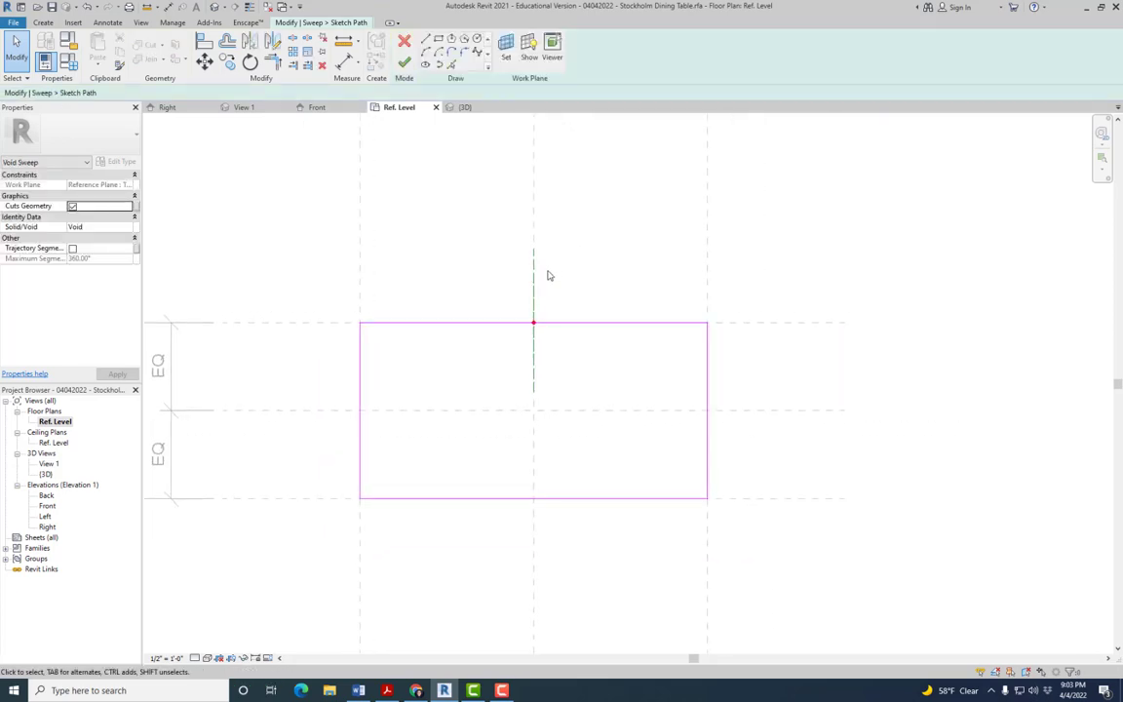
# Select the sweep's profile plane in the Ref. Level plan to check where it crosses the path's upper edge.
pyautogui.click(533, 276)
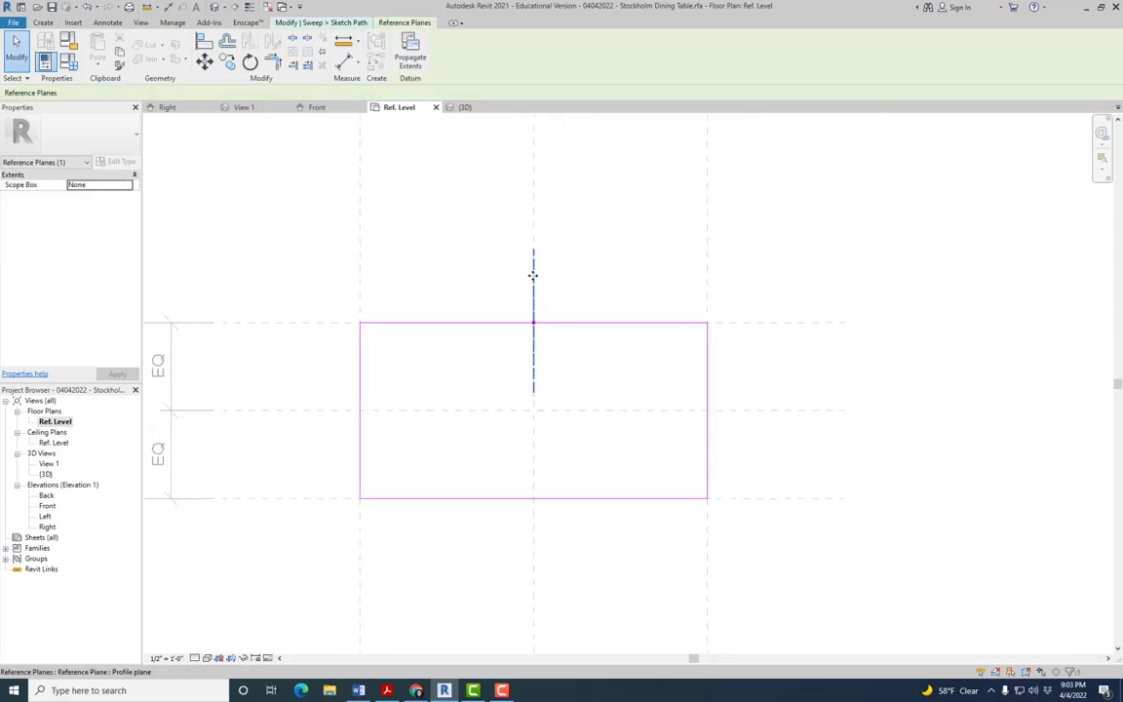
pyautogui.press('Escape')
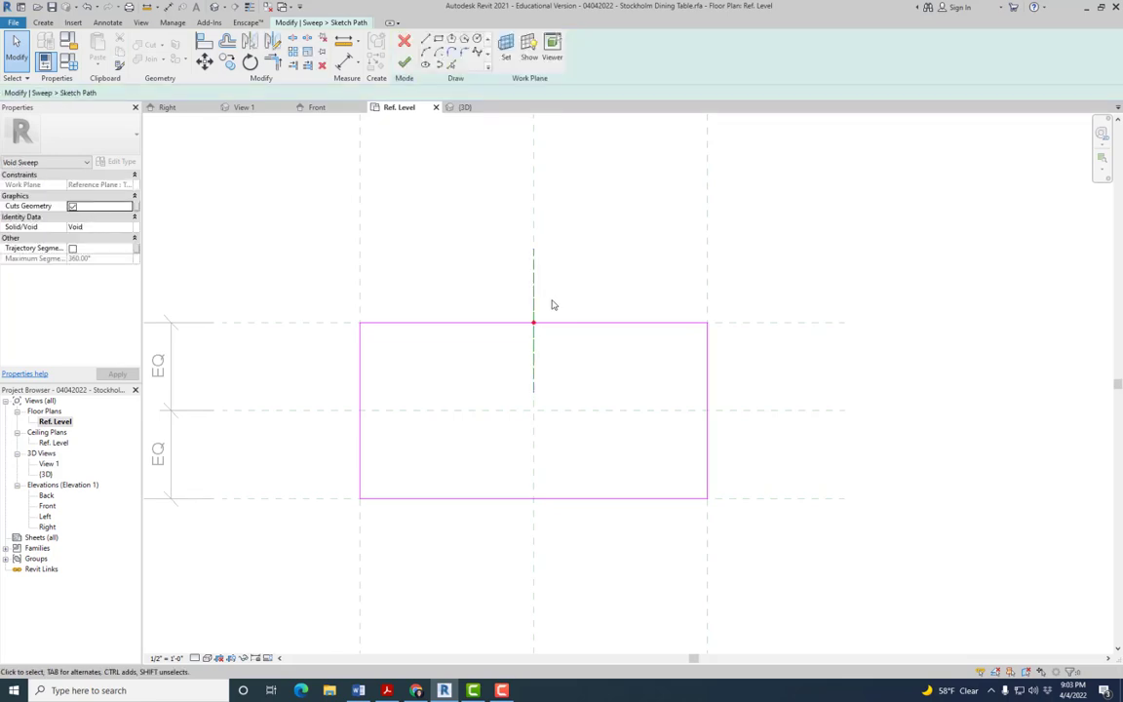
pyautogui.click(534, 292)
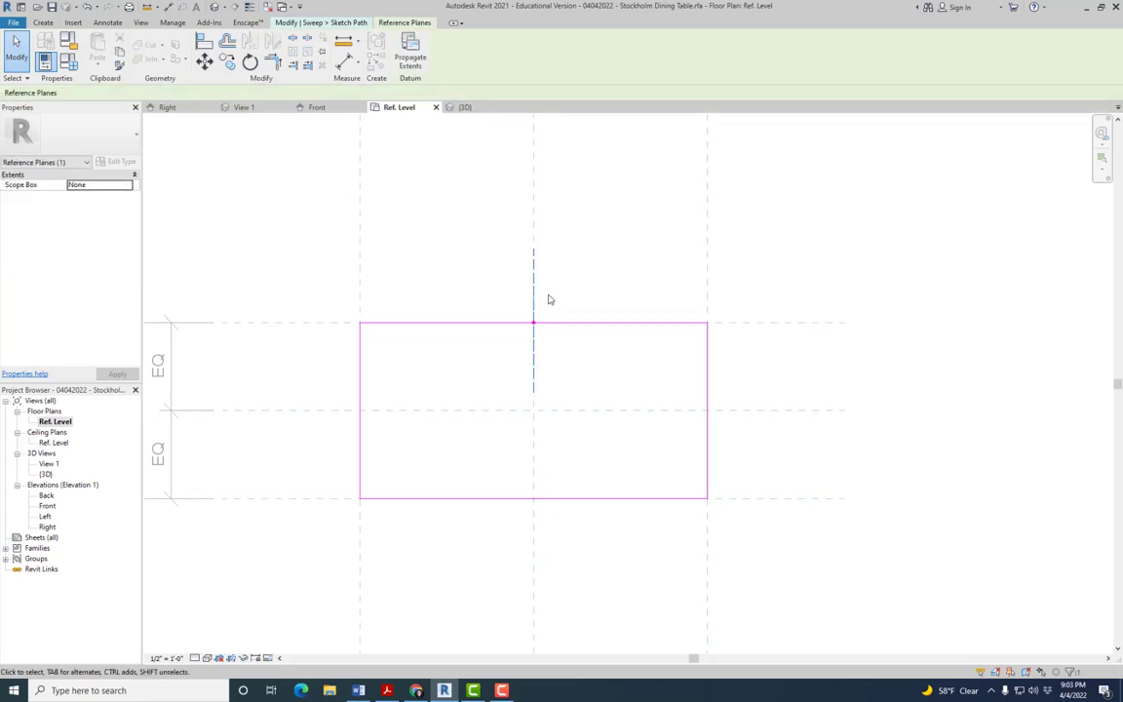
pyautogui.scroll(-2, 554, 298)
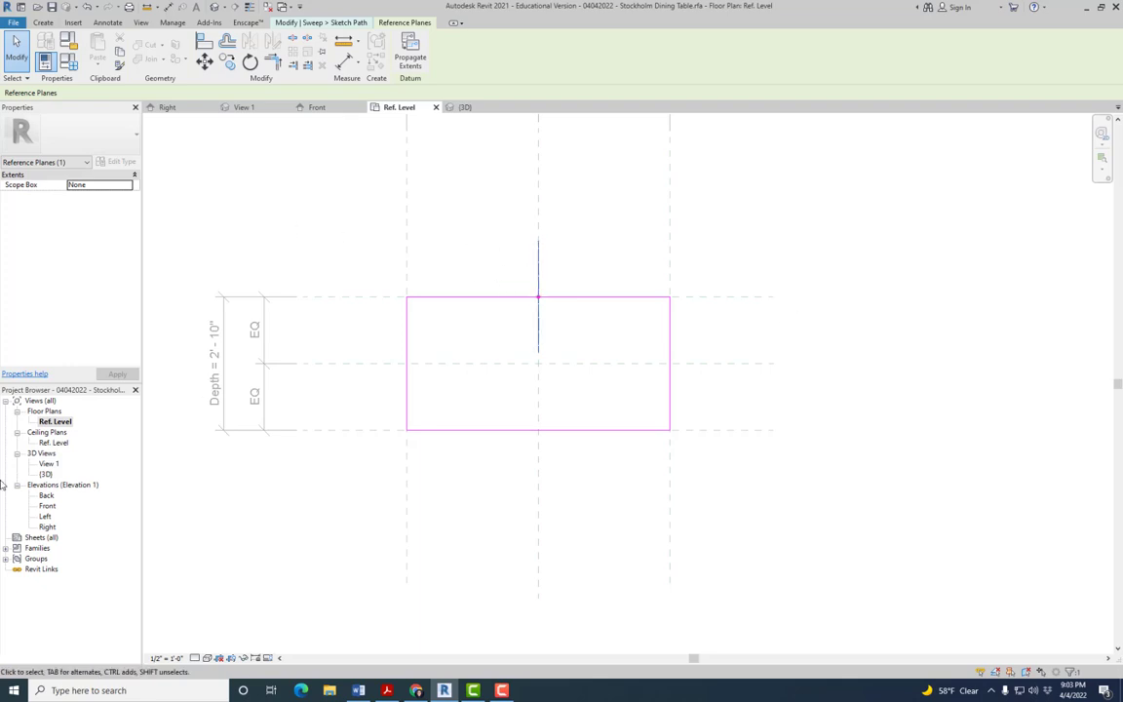
# Open the Left elevation and inspect the tabletop corner where the sweep's profile plane meets the path.
pyautogui.doubleClick(45, 517)
pyautogui.scroll(4, 559, 460)
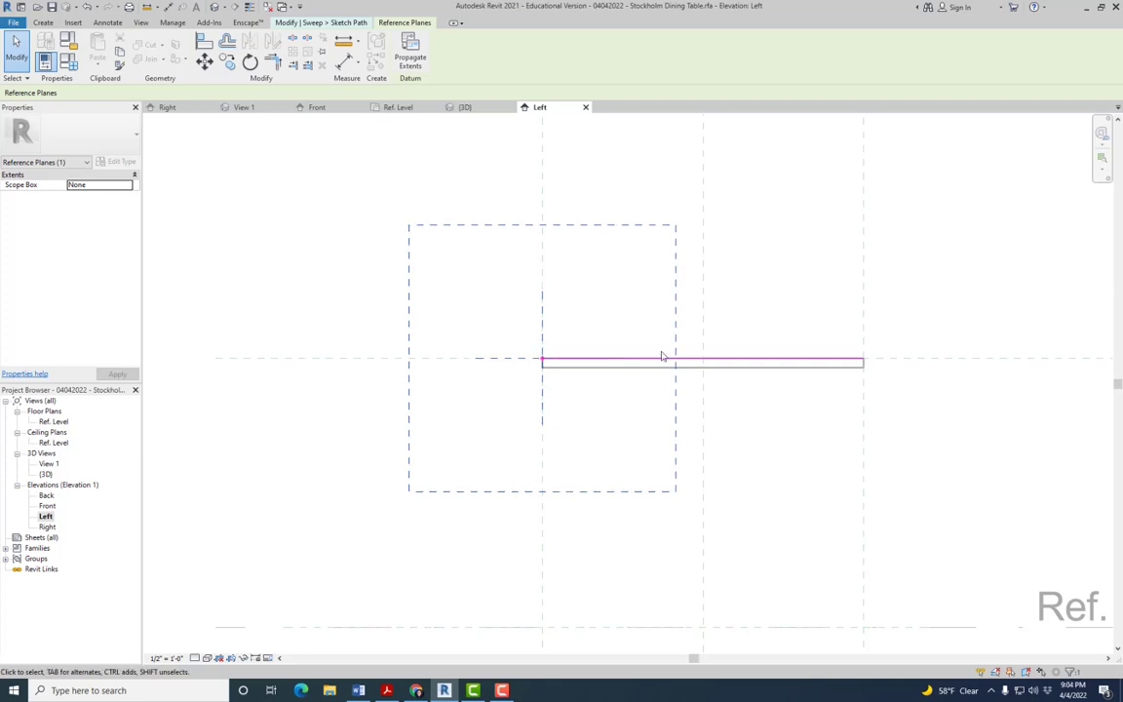
pyautogui.click(713, 363)
pyautogui.click(764, 398)
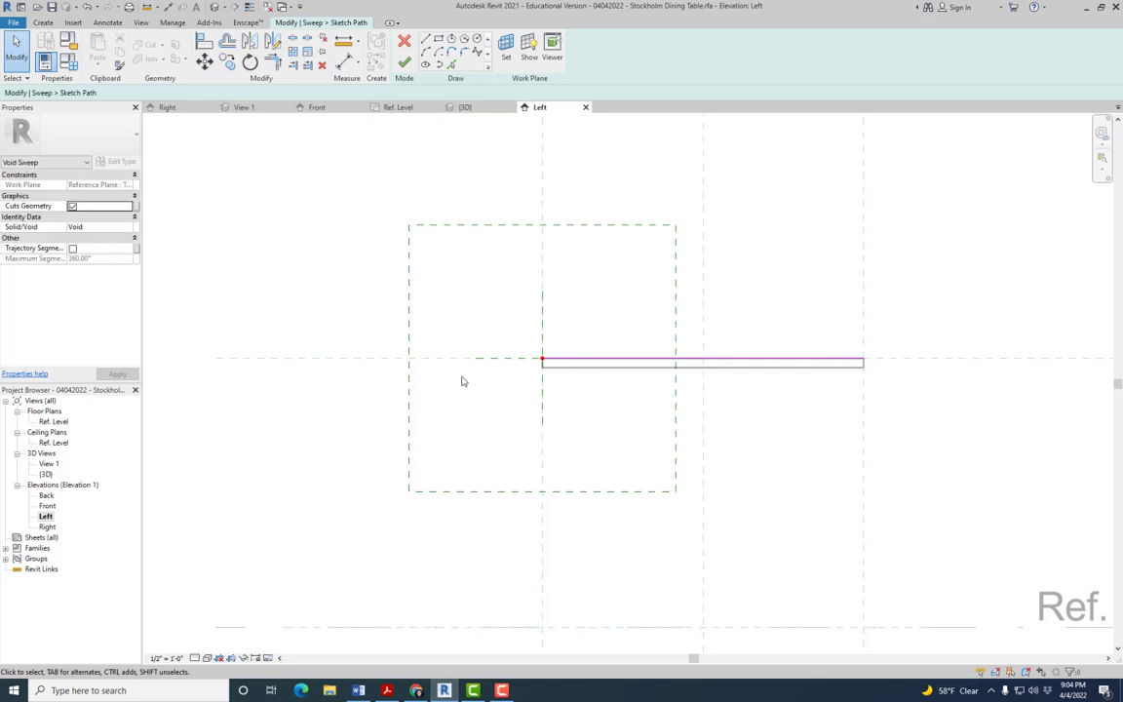
pyautogui.scroll(4, 493, 348)
pyautogui.scroll(3, 481, 330)
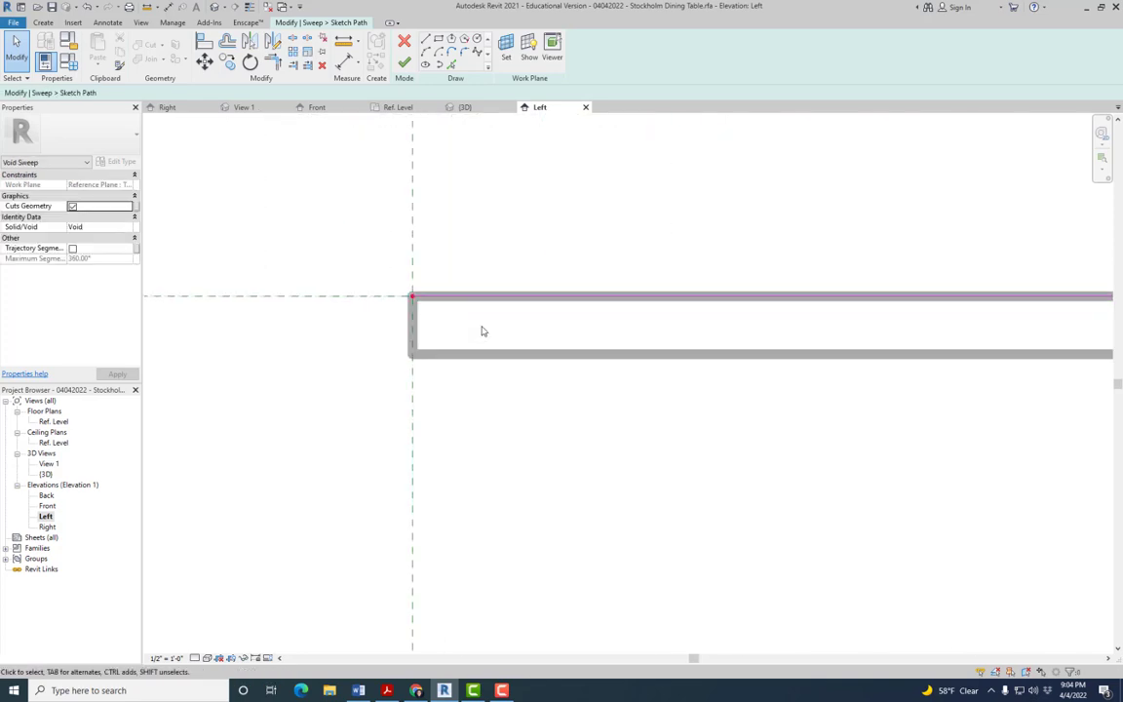
pyautogui.moveTo(481, 328); pyautogui.dragTo(426, 248, button='middle')
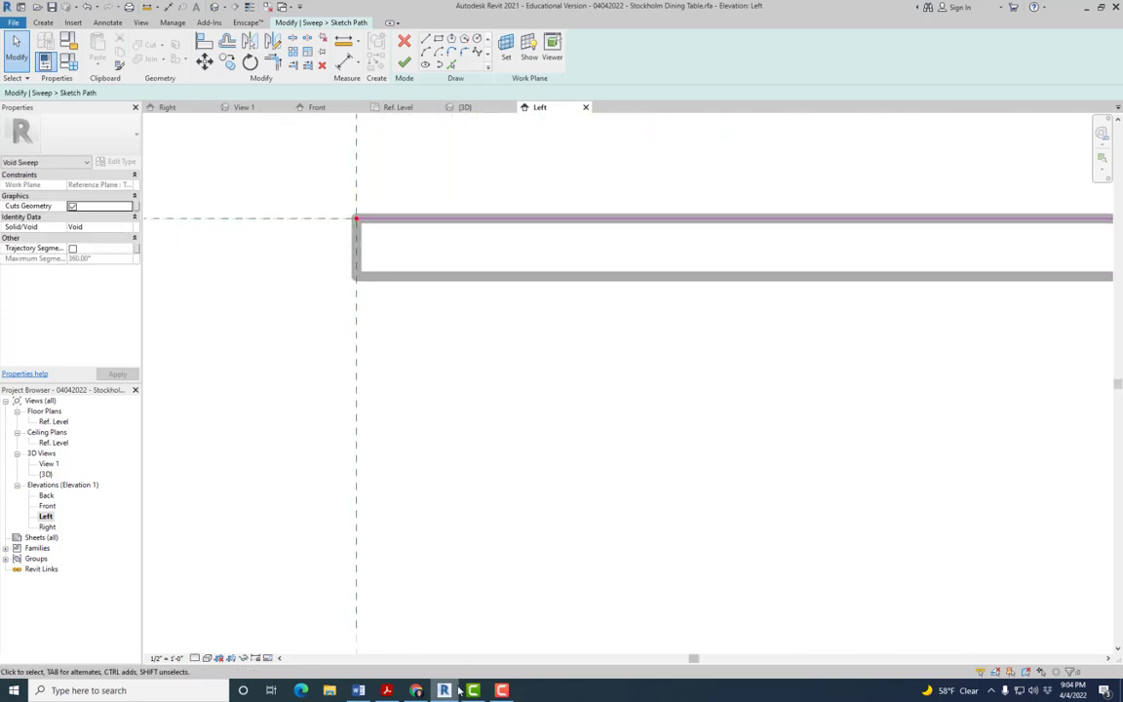
# Switch to Stockholm Handout.pdf in Acrobat and examine the sloped tabletop edge dimensions in Front View - Callout 1.
pyautogui.click(387, 690)
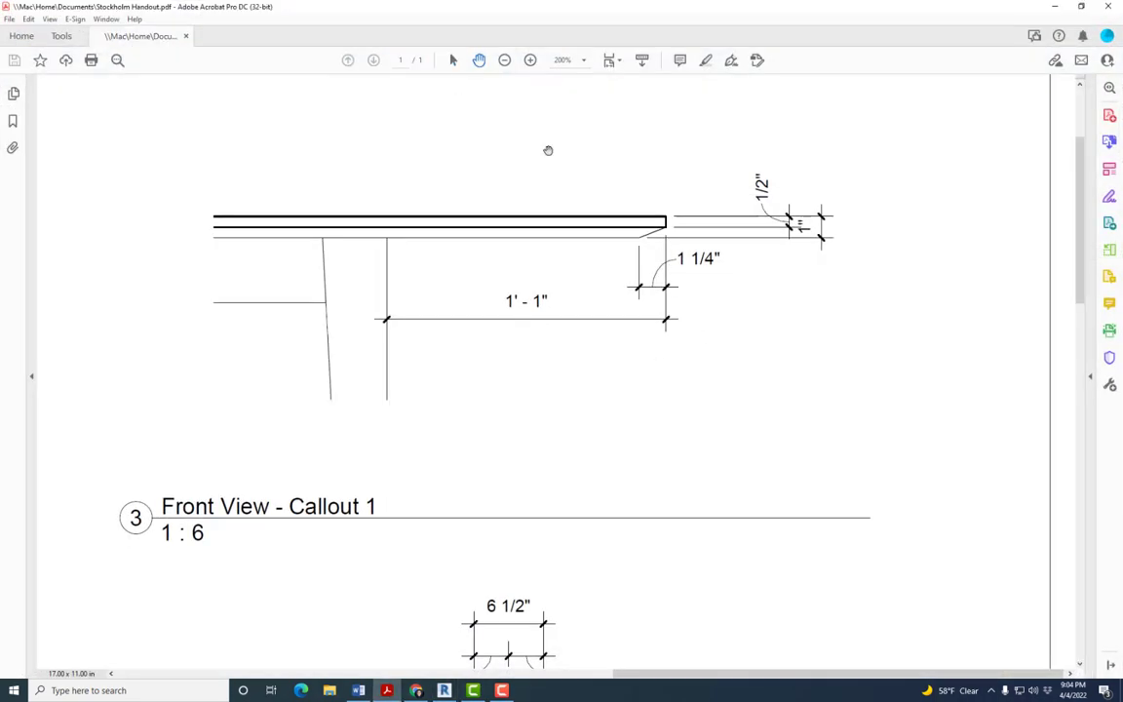
pyautogui.keyDown('ctrl'); pyautogui.scroll(3, 595, 243); pyautogui.keyUp('ctrl')
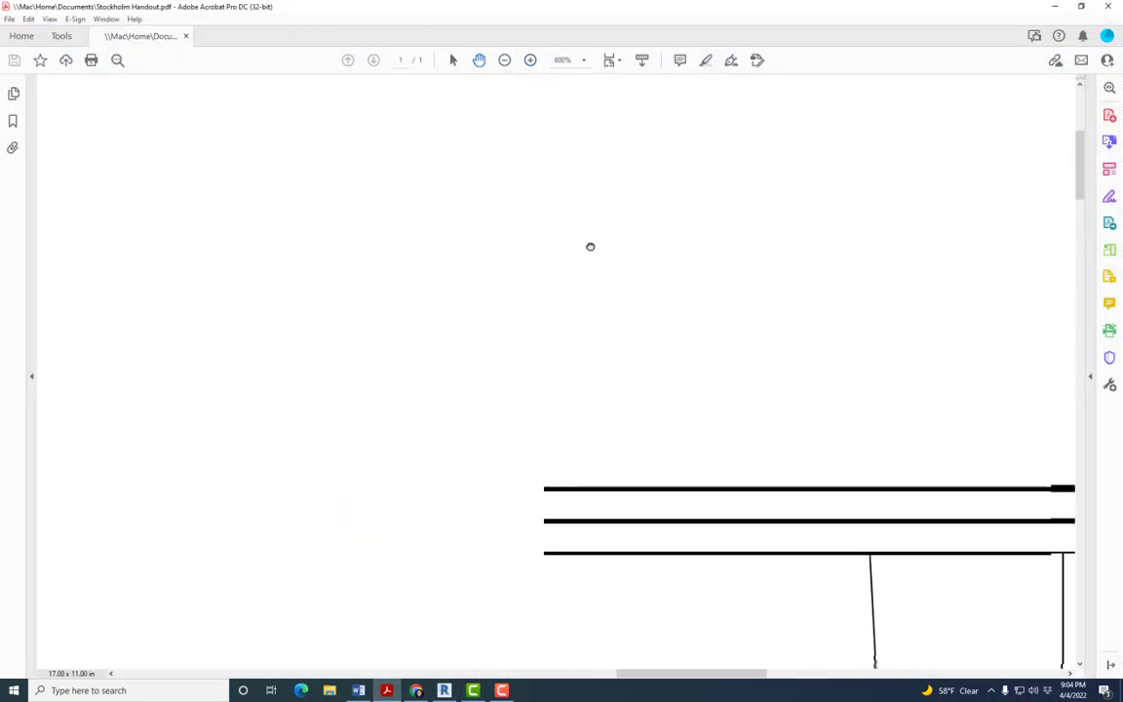
pyautogui.hscroll(4, 600, 243)
pyautogui.scroll(2, 600, 242)
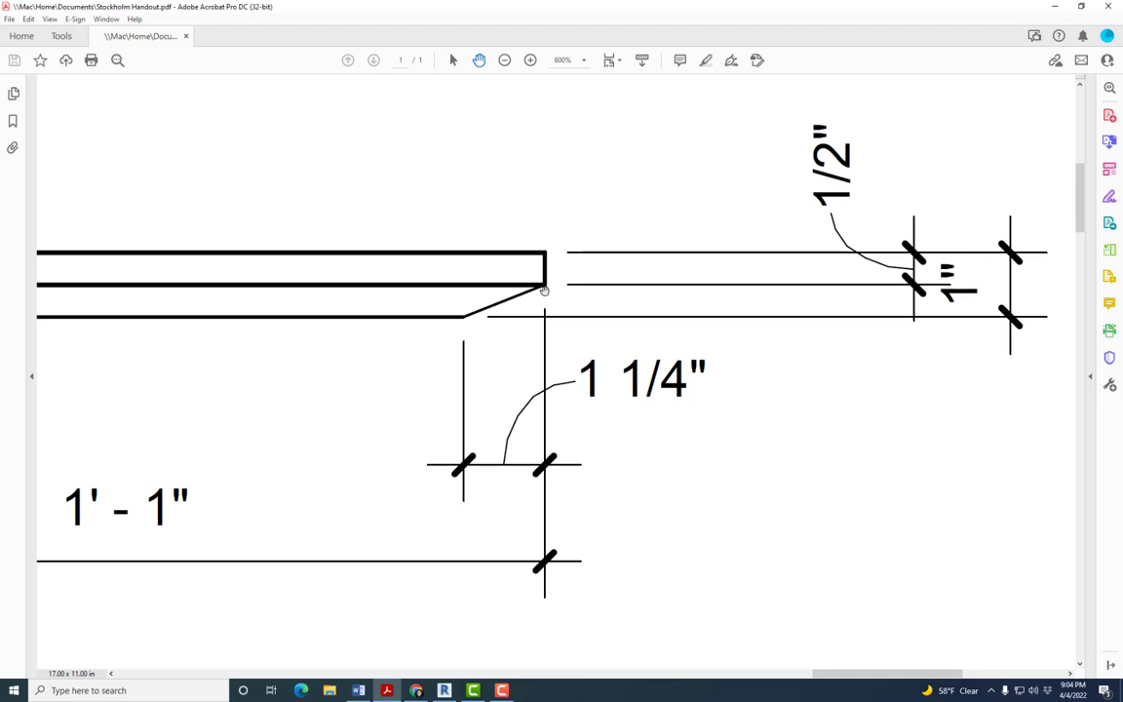
pyautogui.click(706, 62)
pyautogui.scroll(2, 270, 146)
pyautogui.scroll(-2, 228, 202)
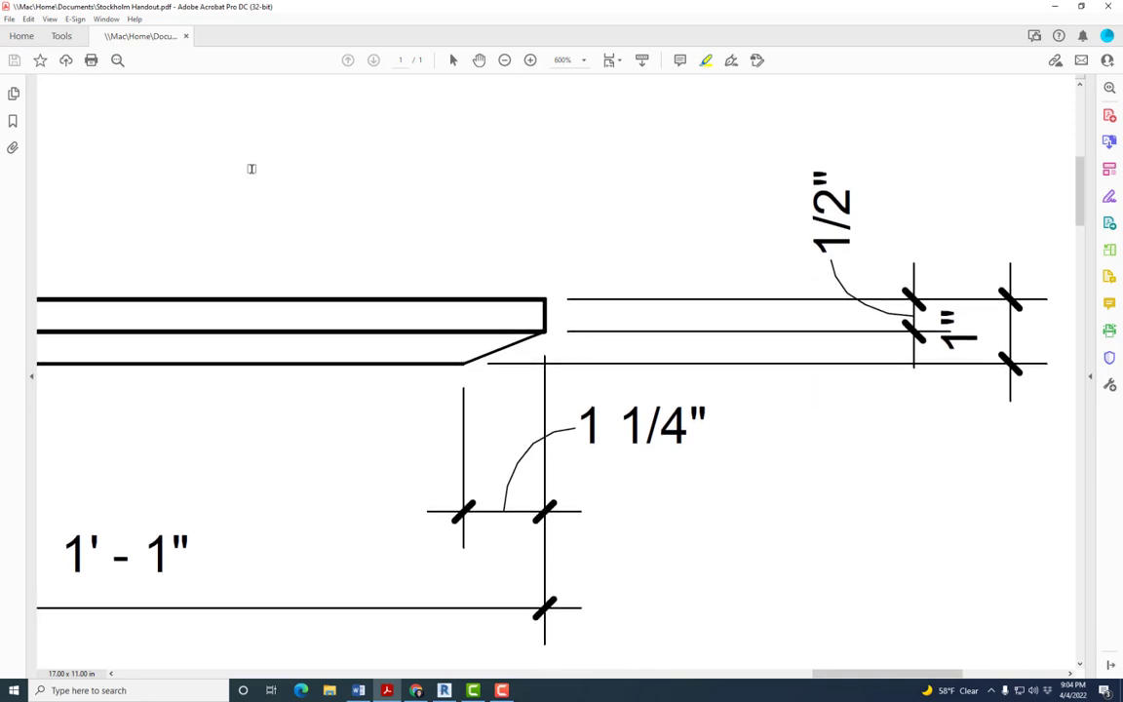
# Capture the handout's sloped tabletop edge detail as a rectangular snip with the Snipping Tool.
pyautogui.press('super')
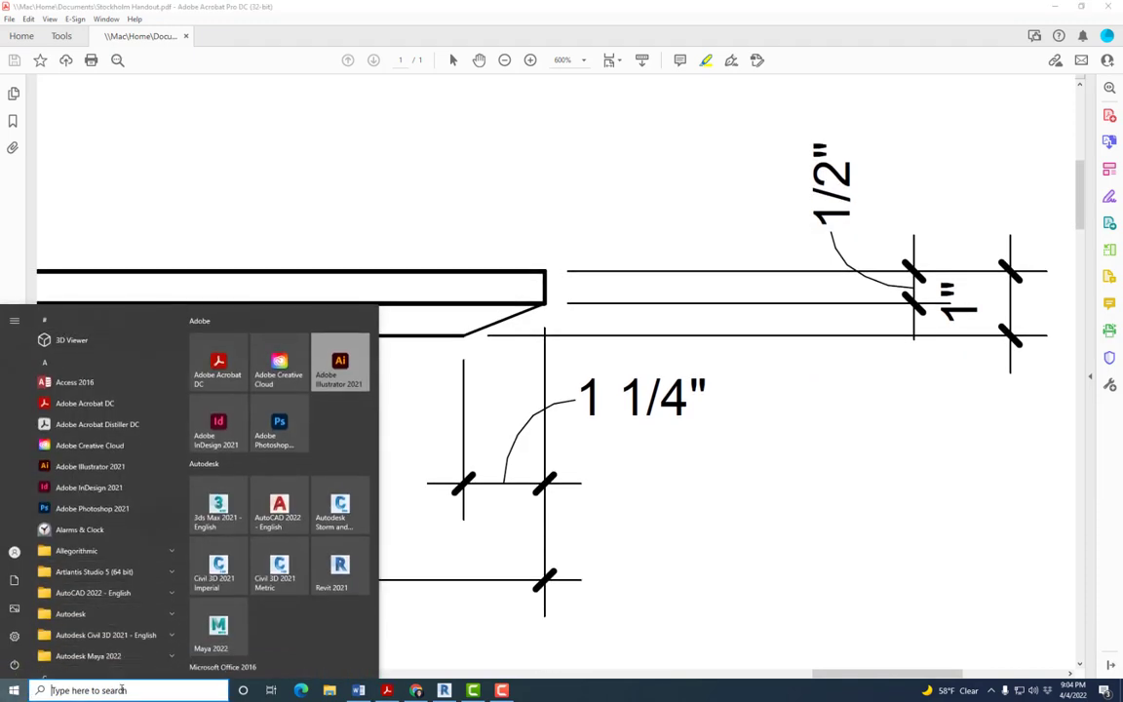
pyautogui.click(123, 686)
pyautogui.write('snipp')
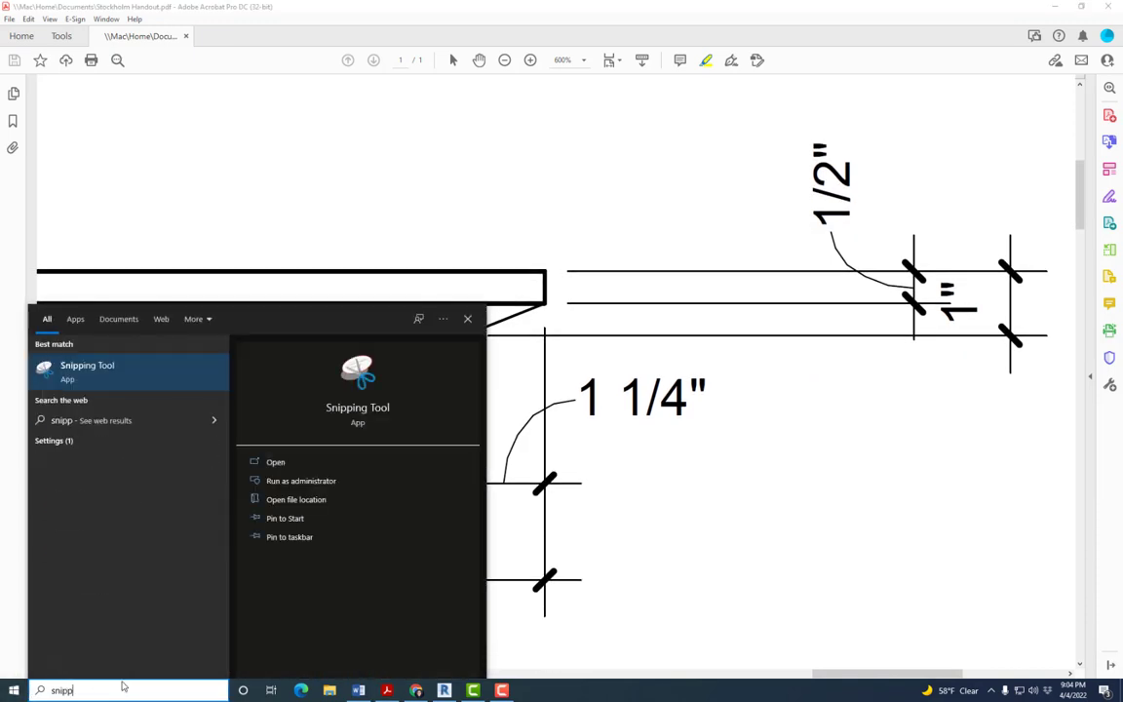
pyautogui.click(141, 366)
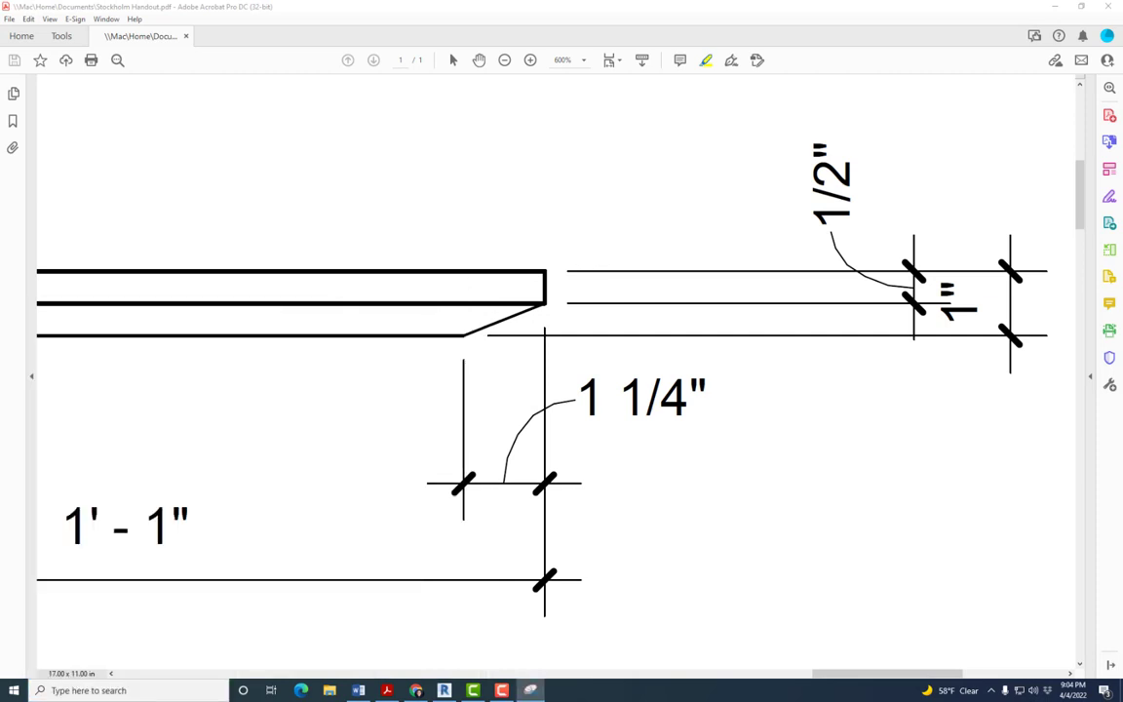
pyautogui.moveTo(847, 195); pyautogui.dragTo(737, 187)
pyautogui.click(712, 209)
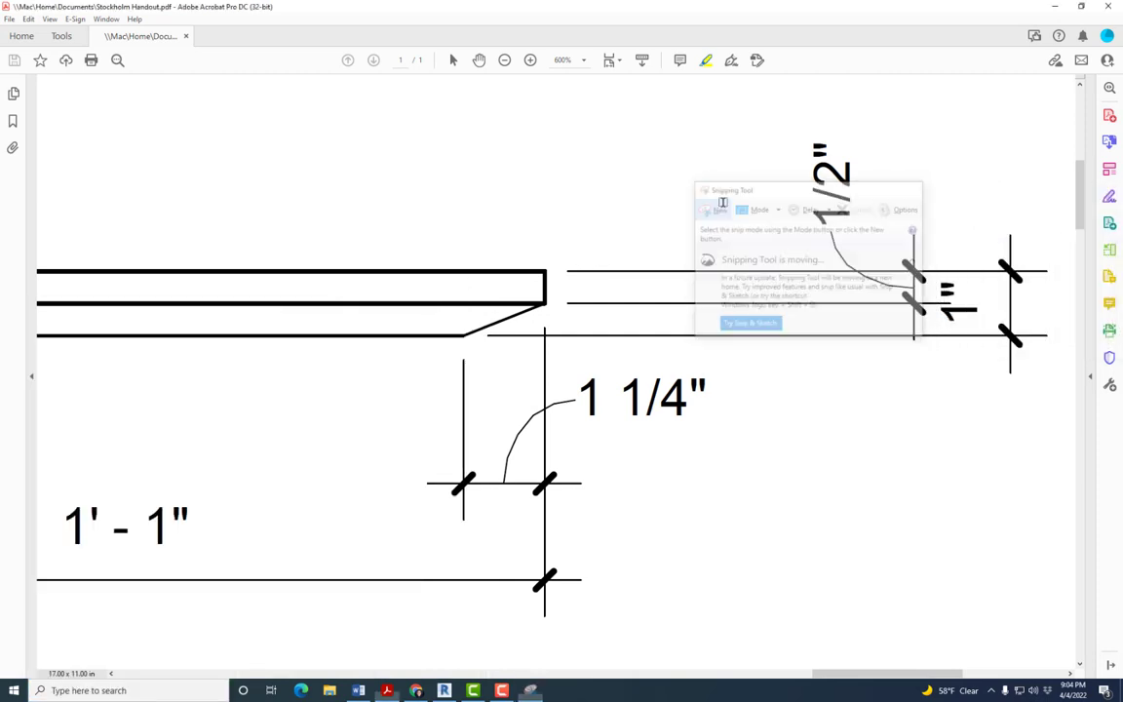
pyautogui.moveTo(907, 114)
pyautogui.mouseDown()
pyautogui.moveTo(266, 466)
pyautogui.moveTo(316, 464)
pyautogui.mouseUp()
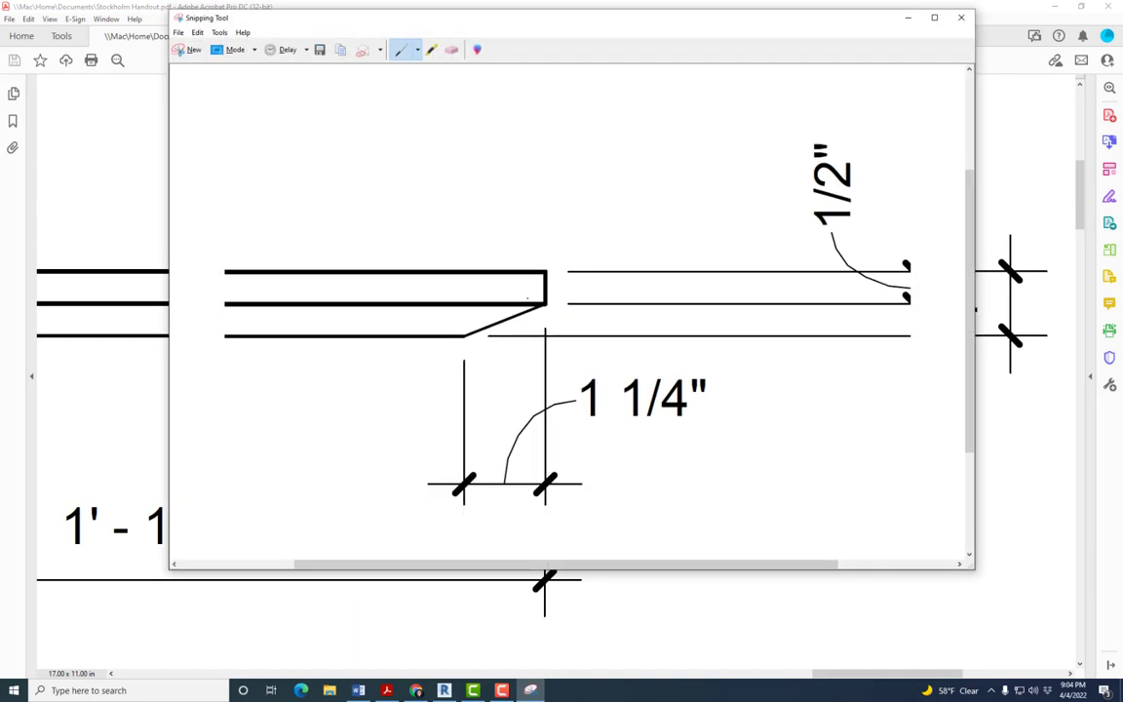
# Shade the triangular void below the sloped edge in red pen and mark its height on the snip.
pyautogui.click(417, 50)
pyautogui.click(400, 70)
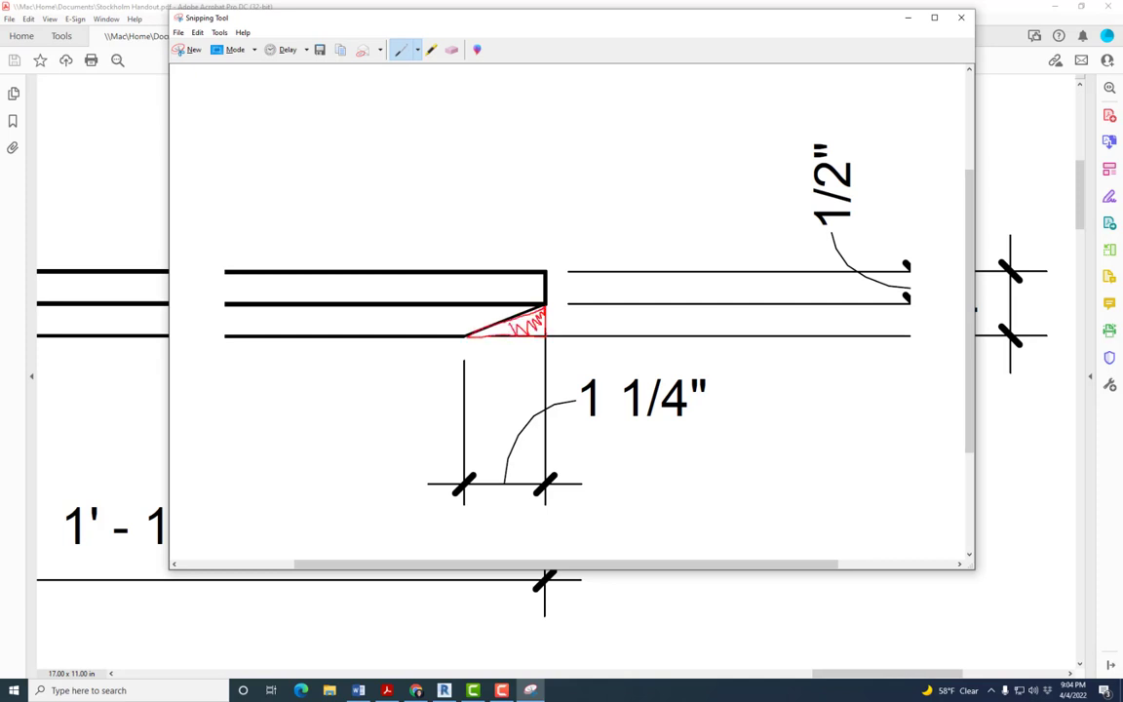
pyautogui.moveTo(499, 328); pyautogui.dragTo(527, 322)
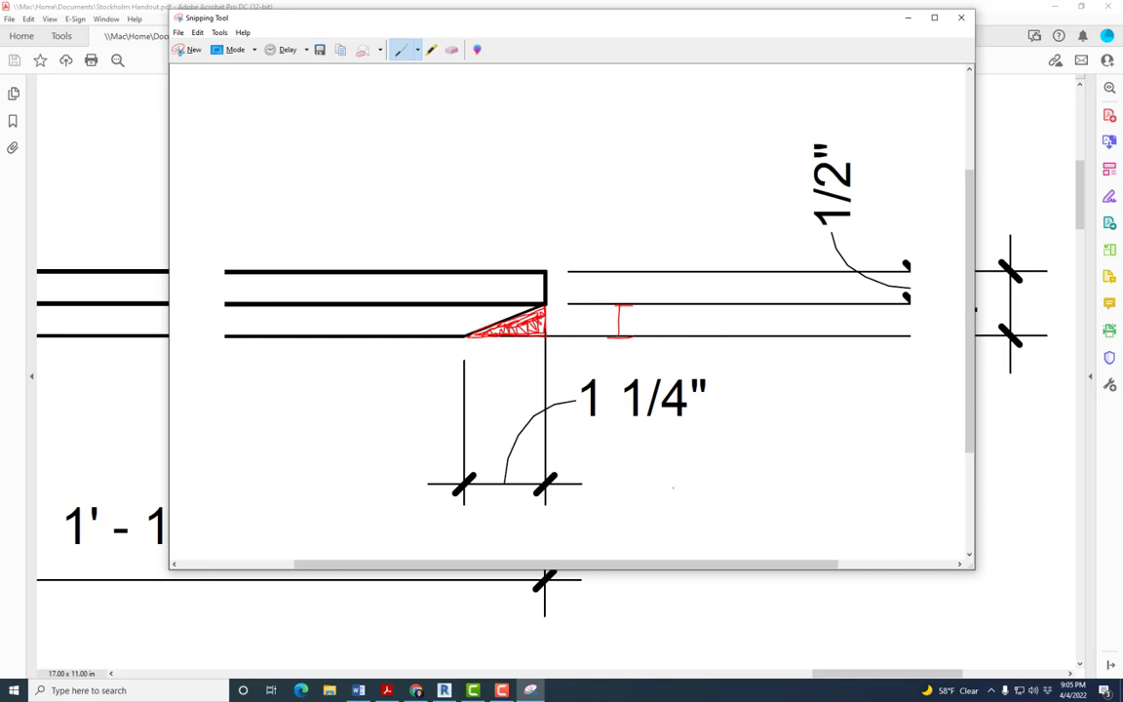
# Return to Revit and try to draw the void profile with the Line tool at the tabletop's end in the Left elevation.
pyautogui.click(443, 690)
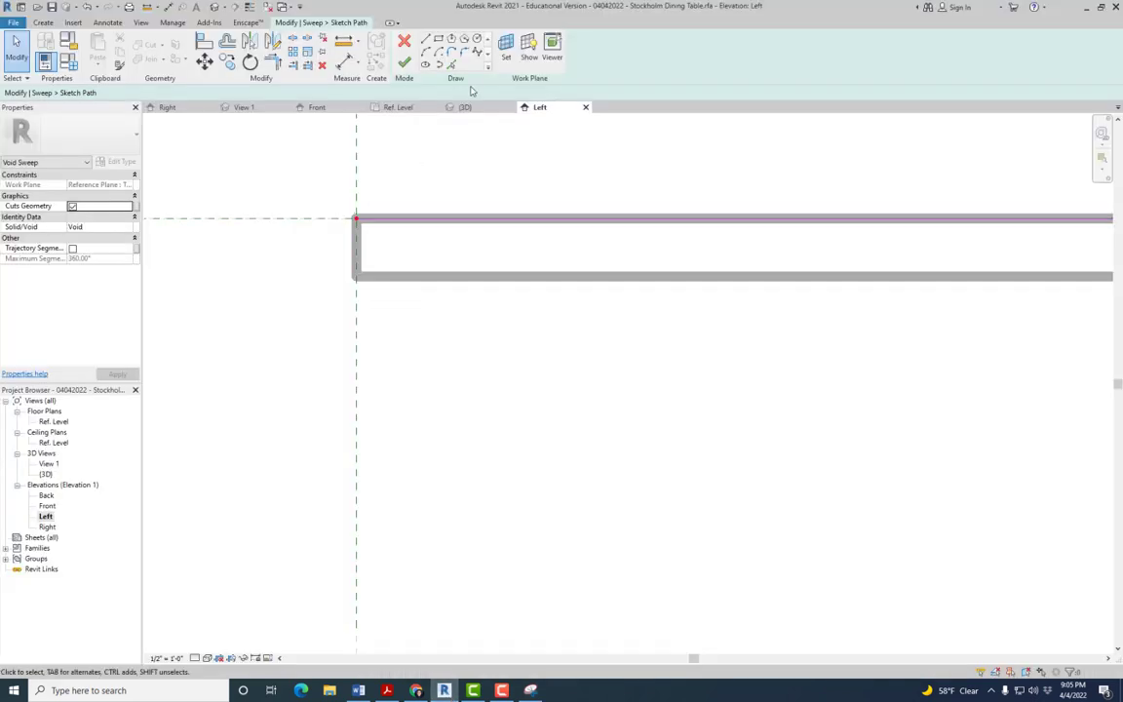
pyautogui.click(429, 41)
pyautogui.scroll(2, 360, 287)
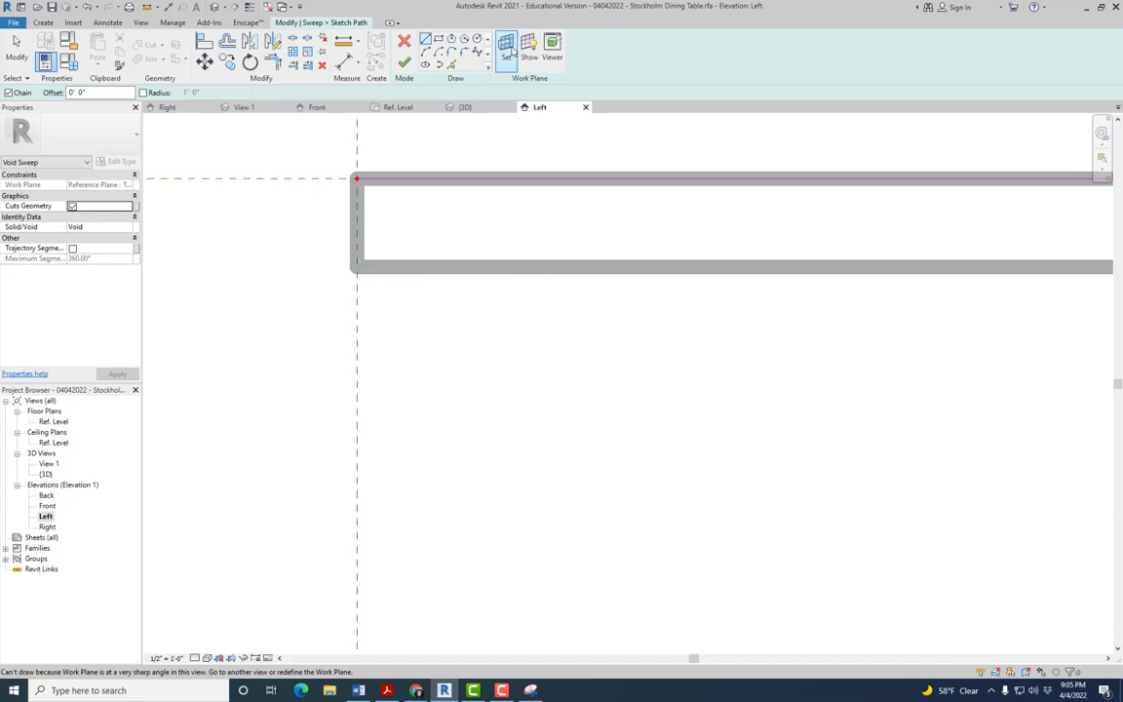
pyautogui.scroll(-5, 443, 312)
pyautogui.scroll(-3, 443, 314)
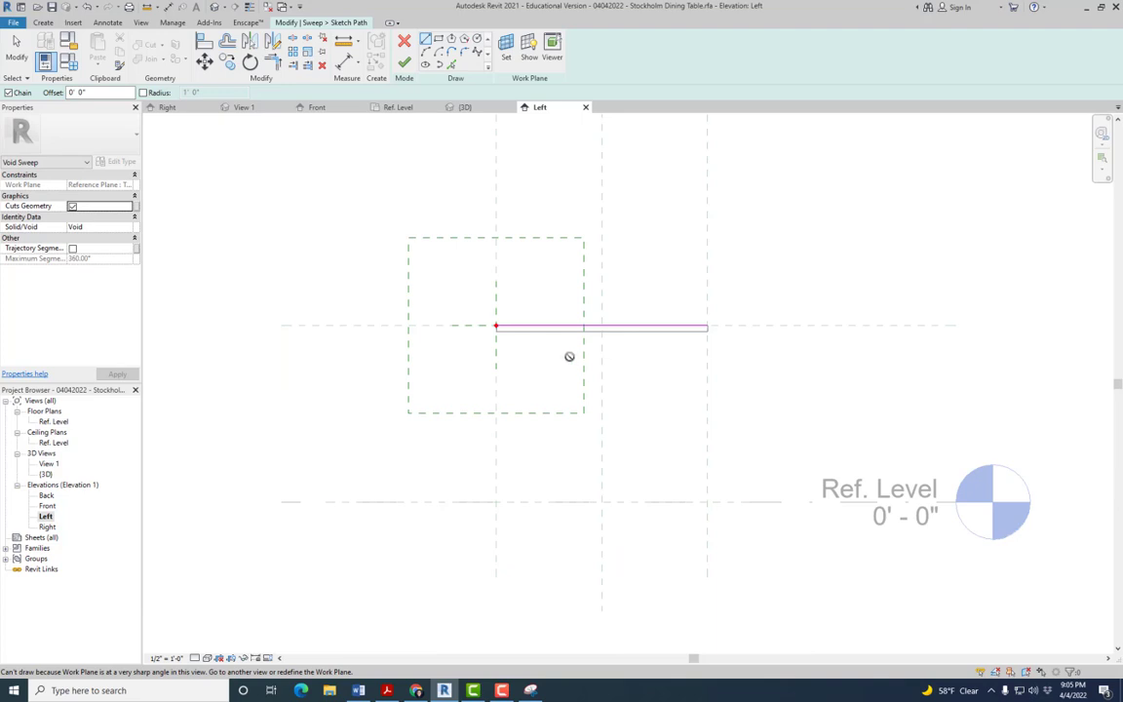
pyautogui.scroll(3, 572, 356)
pyautogui.moveTo(569, 356); pyautogui.dragTo(636, 352, button='middle')
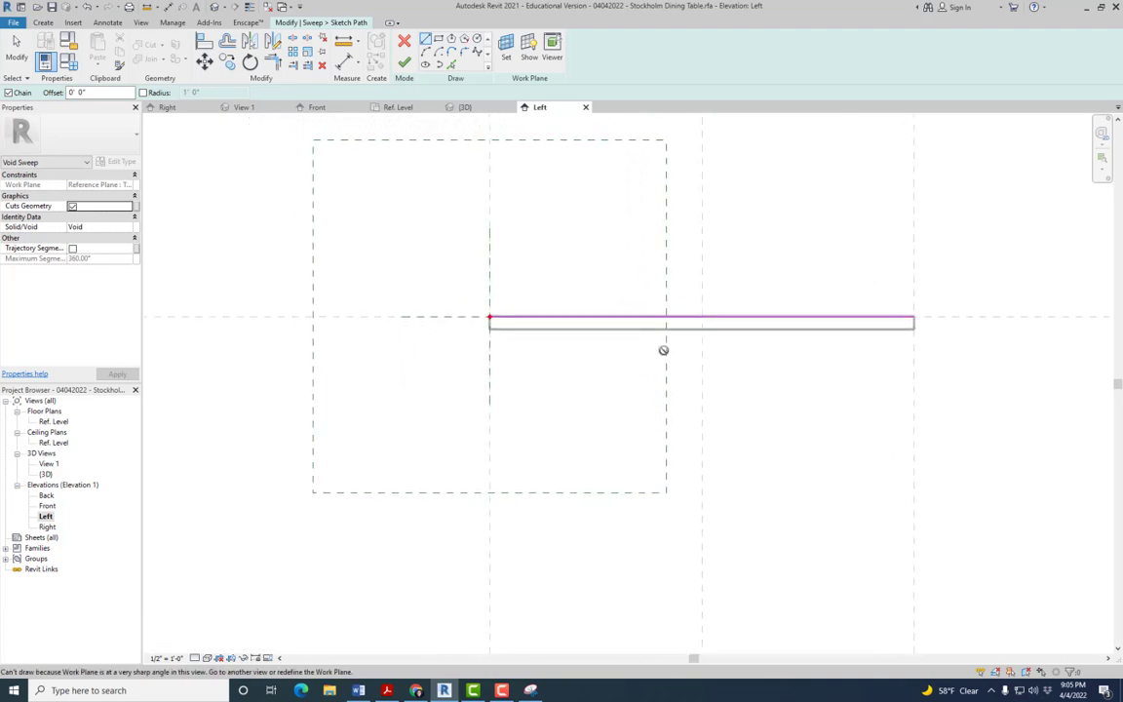
# Try to draw the void profile with the Line tool at the tabletop's end in the Right elevation.
pyautogui.doubleClick(48, 527)
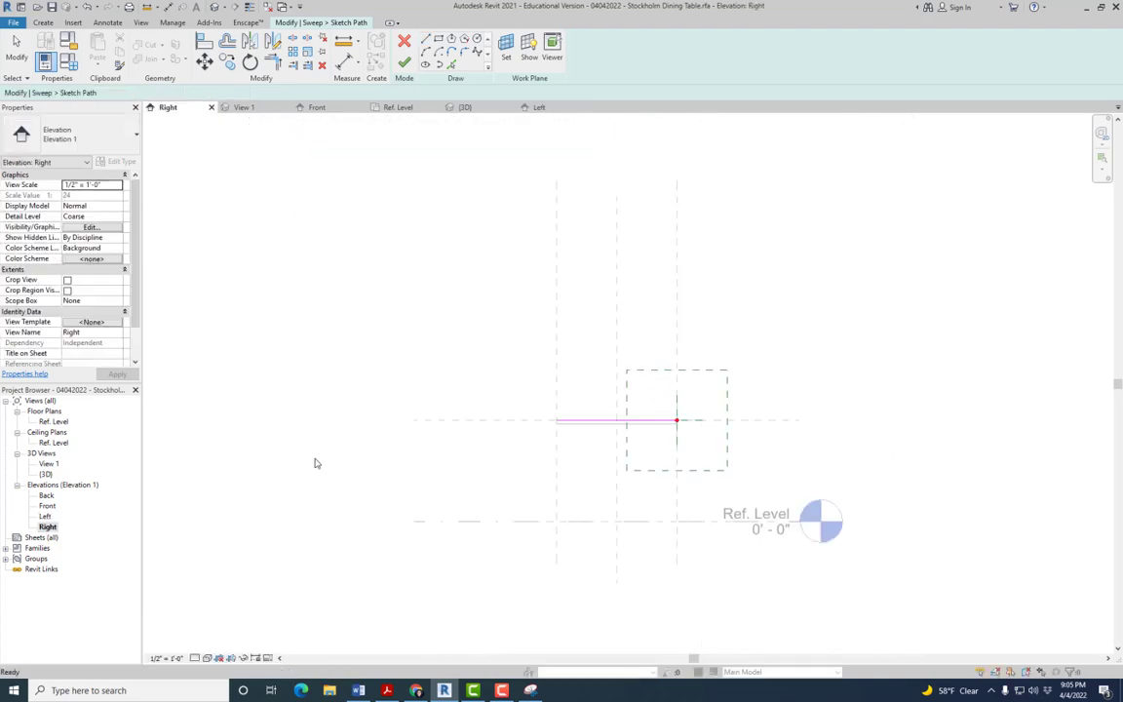
pyautogui.scroll(4, 682, 434)
pyautogui.scroll(3, 614, 388)
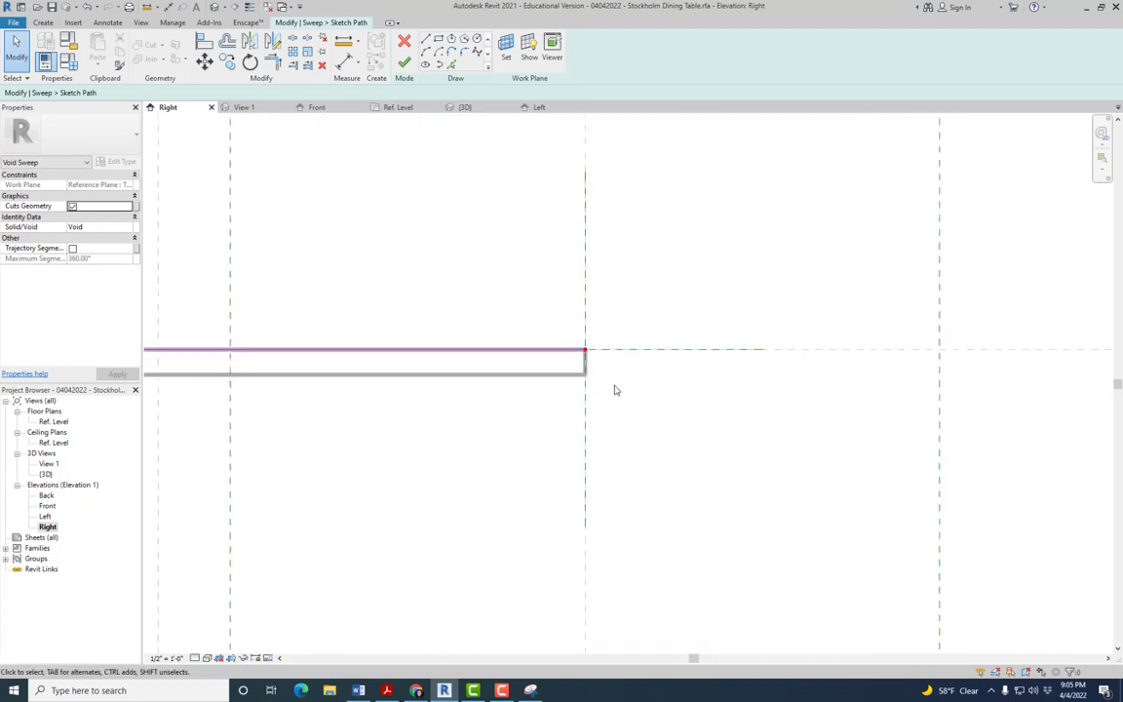
pyautogui.click(426, 43)
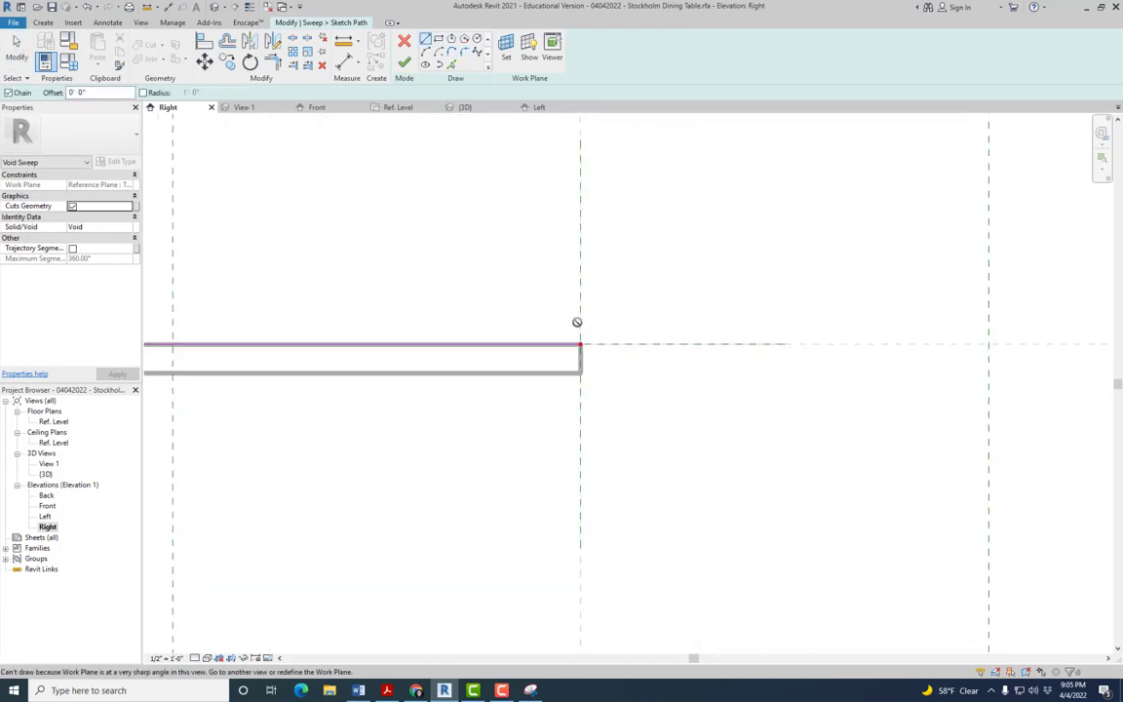
pyautogui.scroll(-3, 580, 345)
pyautogui.scroll(4, 546, 383)
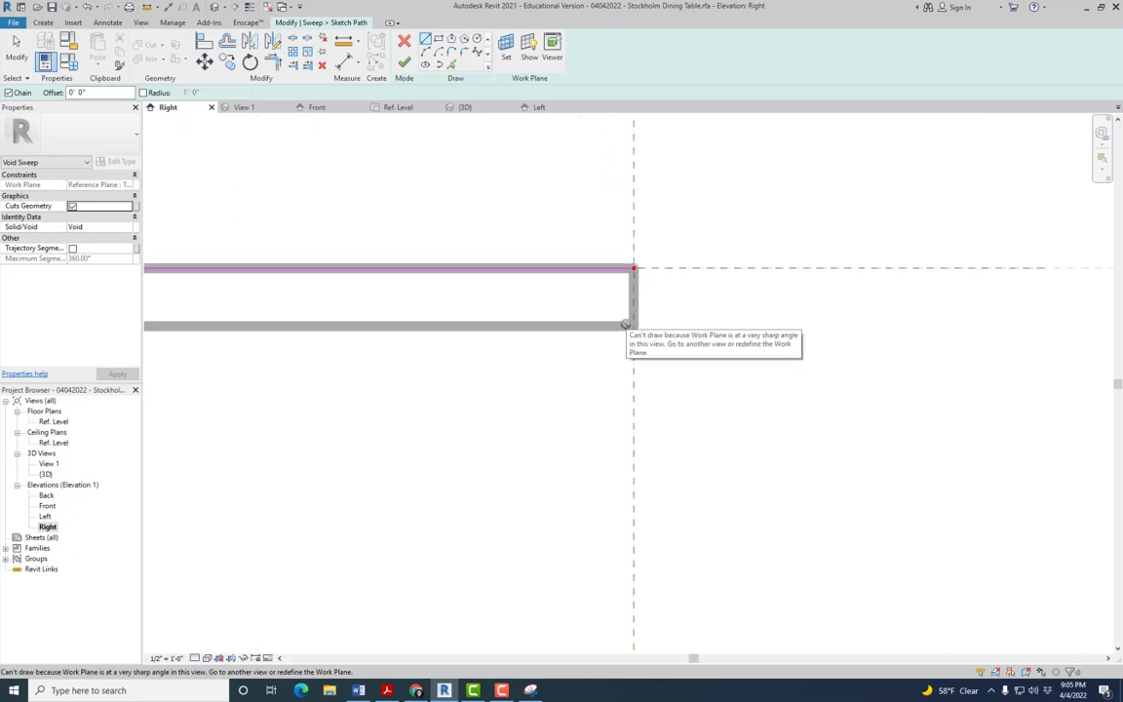
# Try to draw the void profile with the Line tool in the Back elevation.
pyautogui.doubleClick(45, 495)
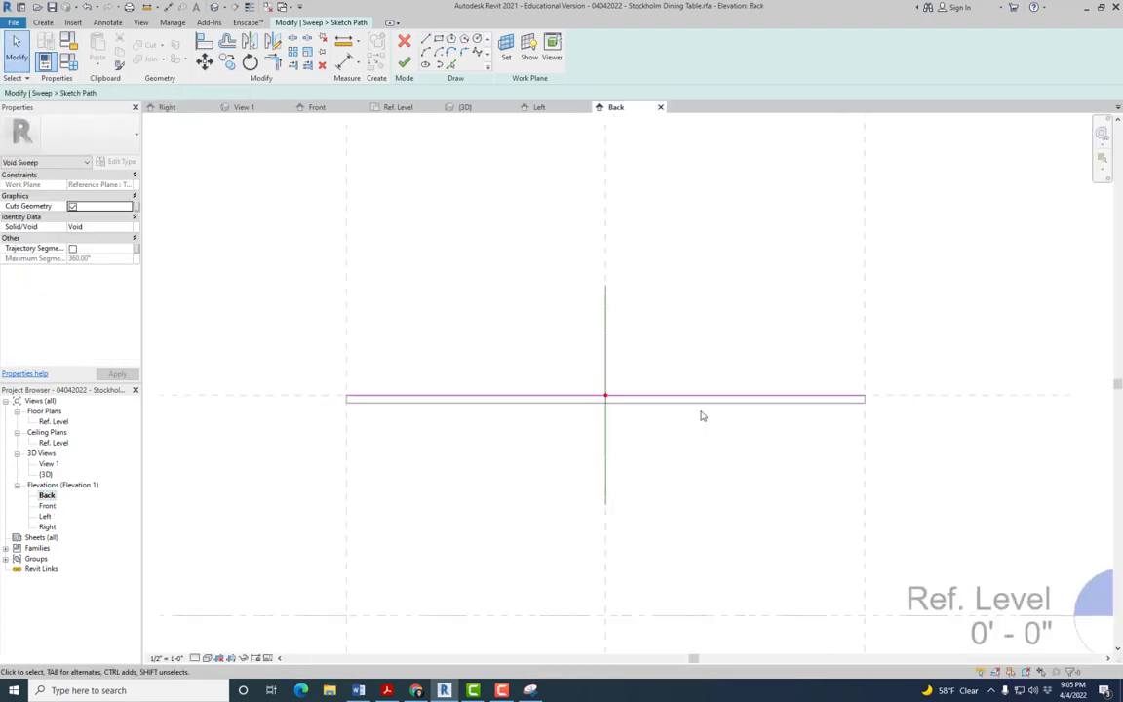
pyautogui.scroll(2, 702, 416)
pyautogui.click(425, 39)
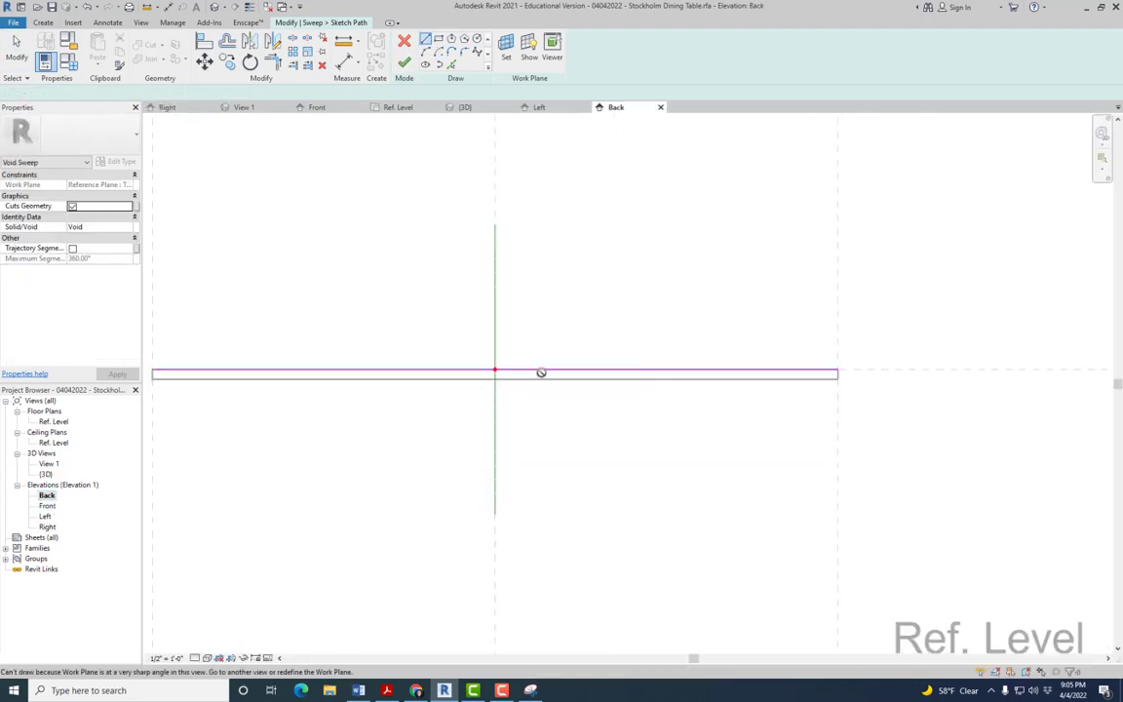
pyautogui.scroll(2, 633, 381)
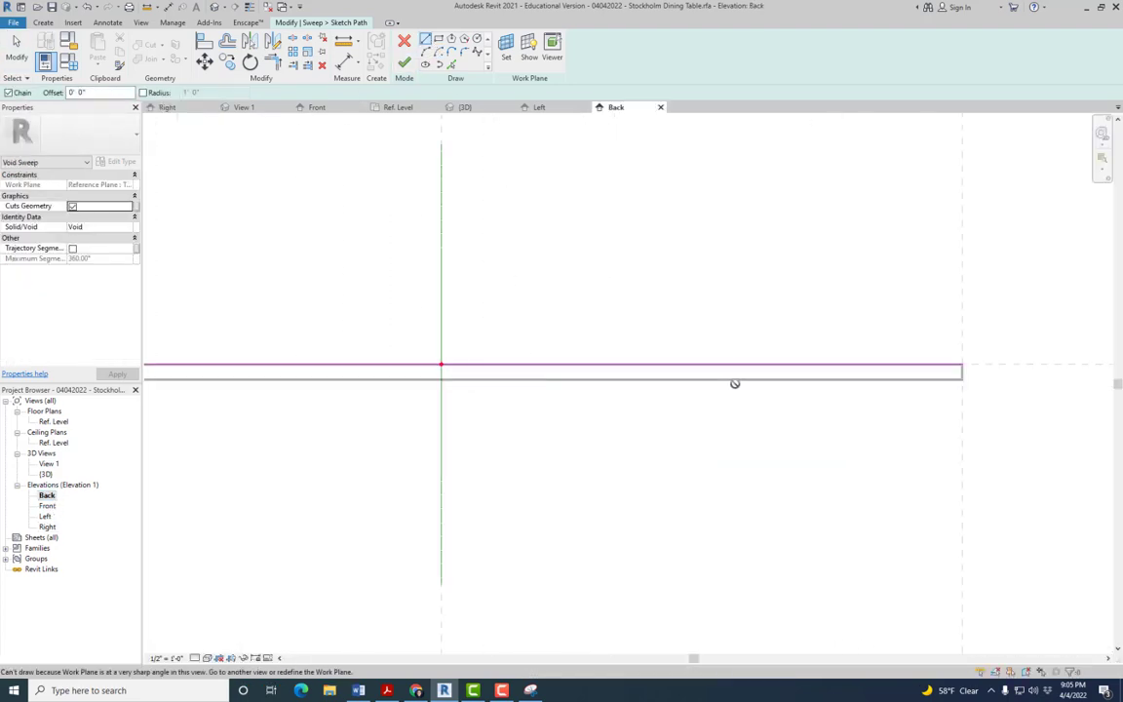
# Reopen the Left elevation and try again to draw the void profile lines at the tabletop's corner.
pyautogui.click(51, 518)
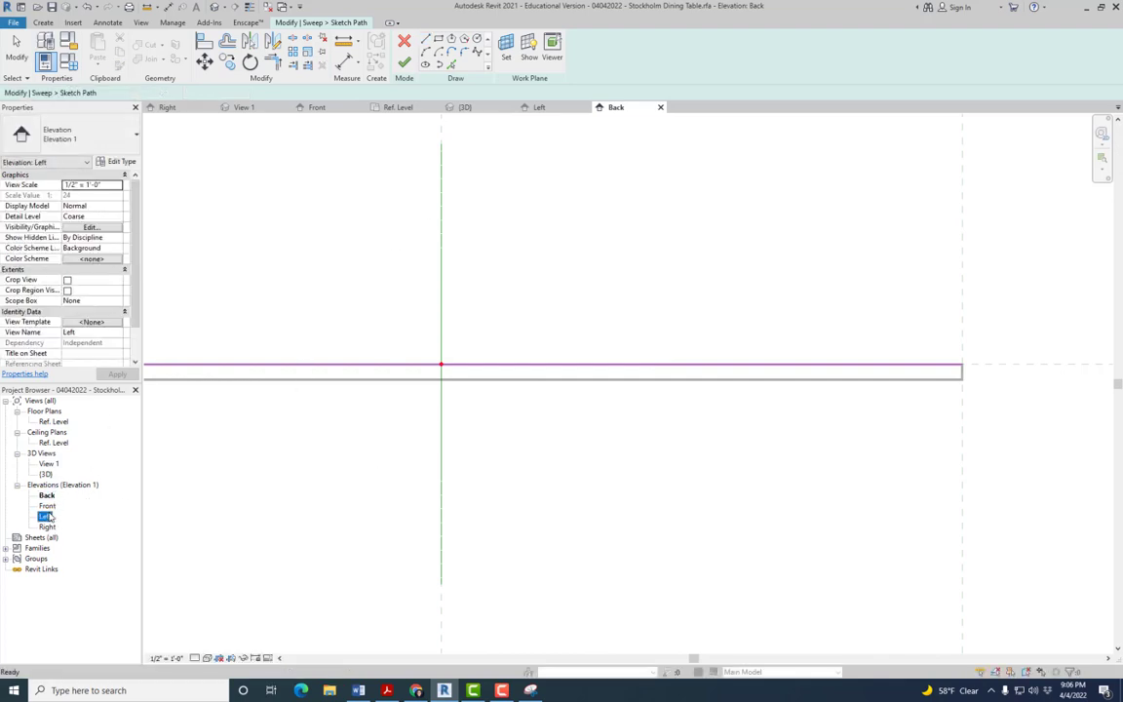
pyautogui.doubleClick(45, 516)
pyautogui.scroll(1, 636, 330)
pyautogui.moveTo(777, 311); pyautogui.dragTo(725, 317, button='middle')
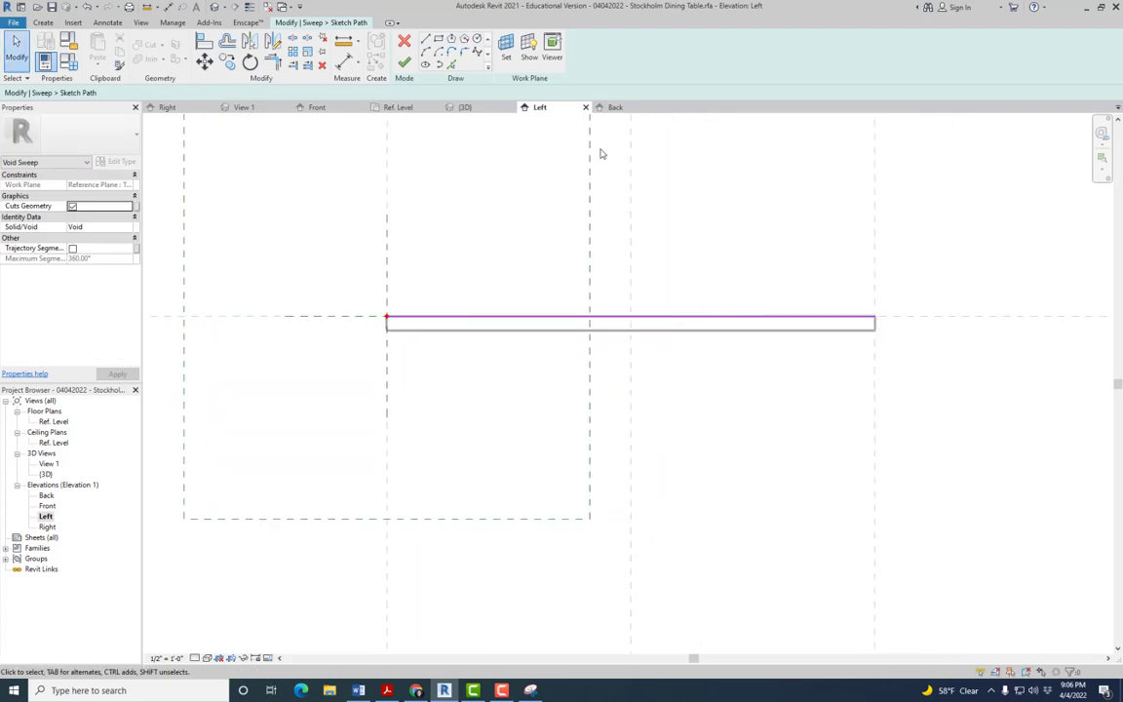
pyautogui.click(426, 39)
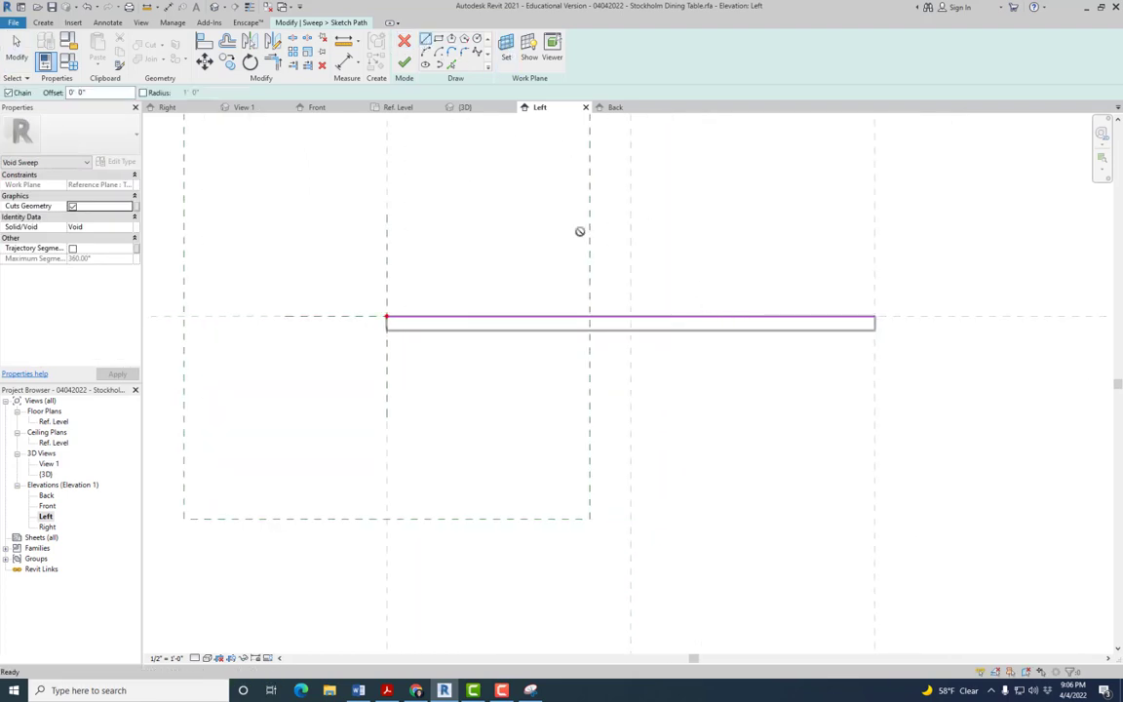
pyautogui.scroll(5, 380, 335)
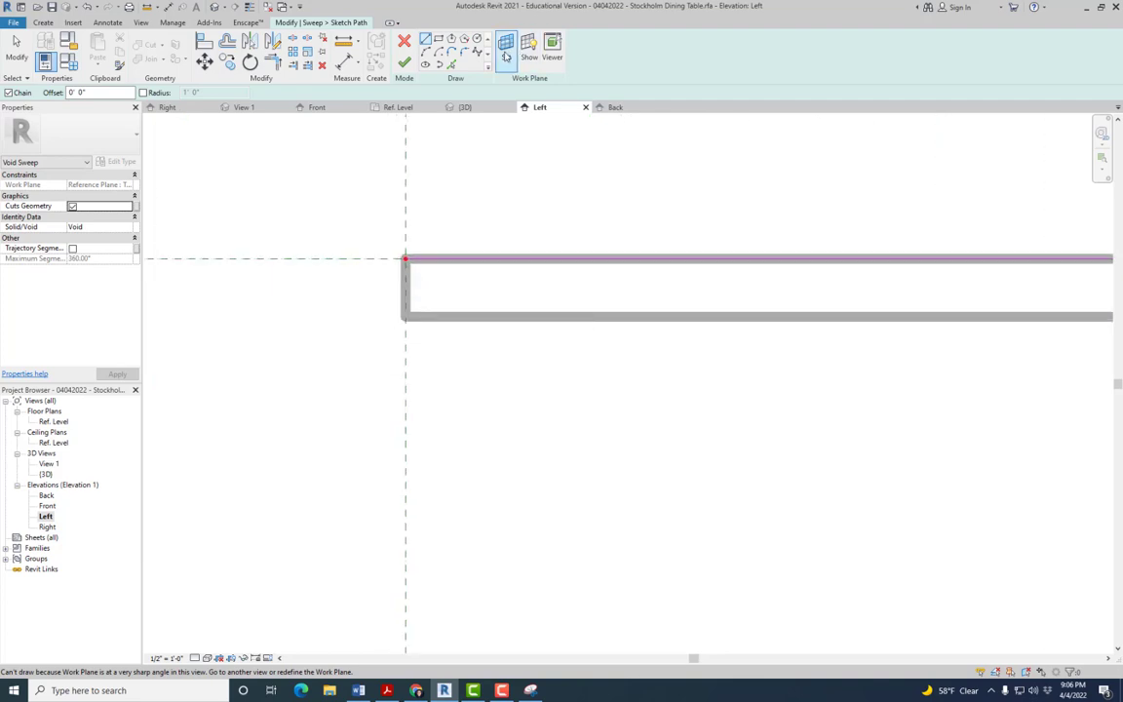
pyautogui.scroll(-4, 523, 334)
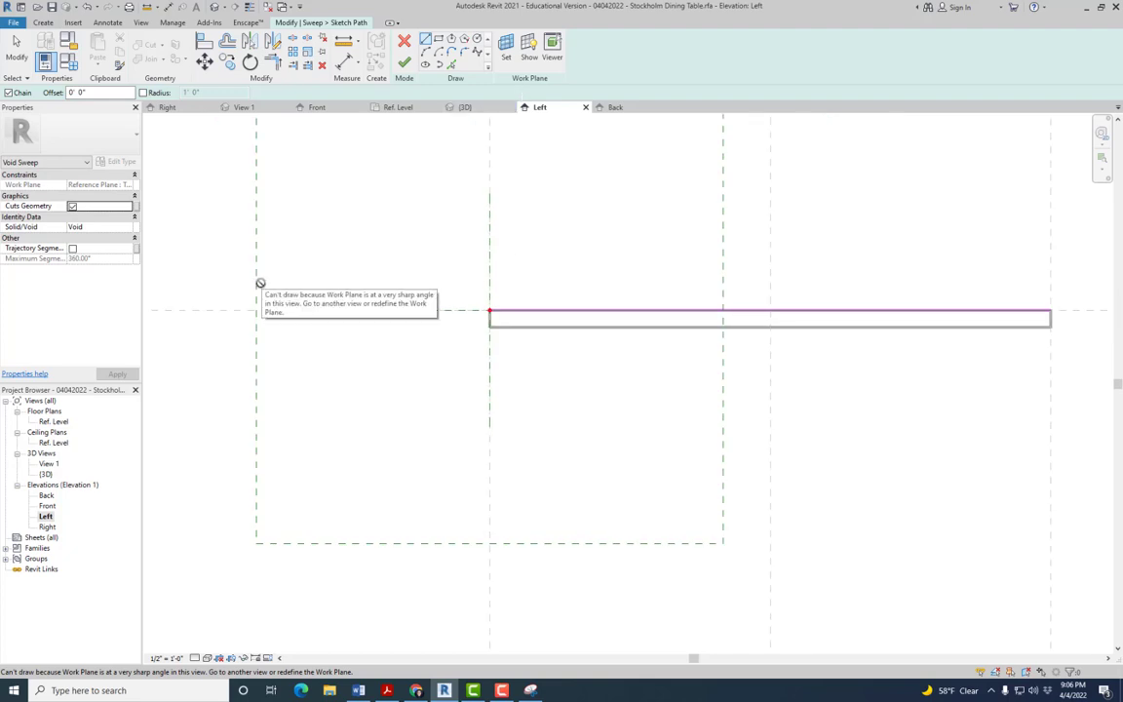
# Try to redefine the void sweep's work plane with the Pick a plane option in the Left elevation.
pyautogui.click(506, 51)
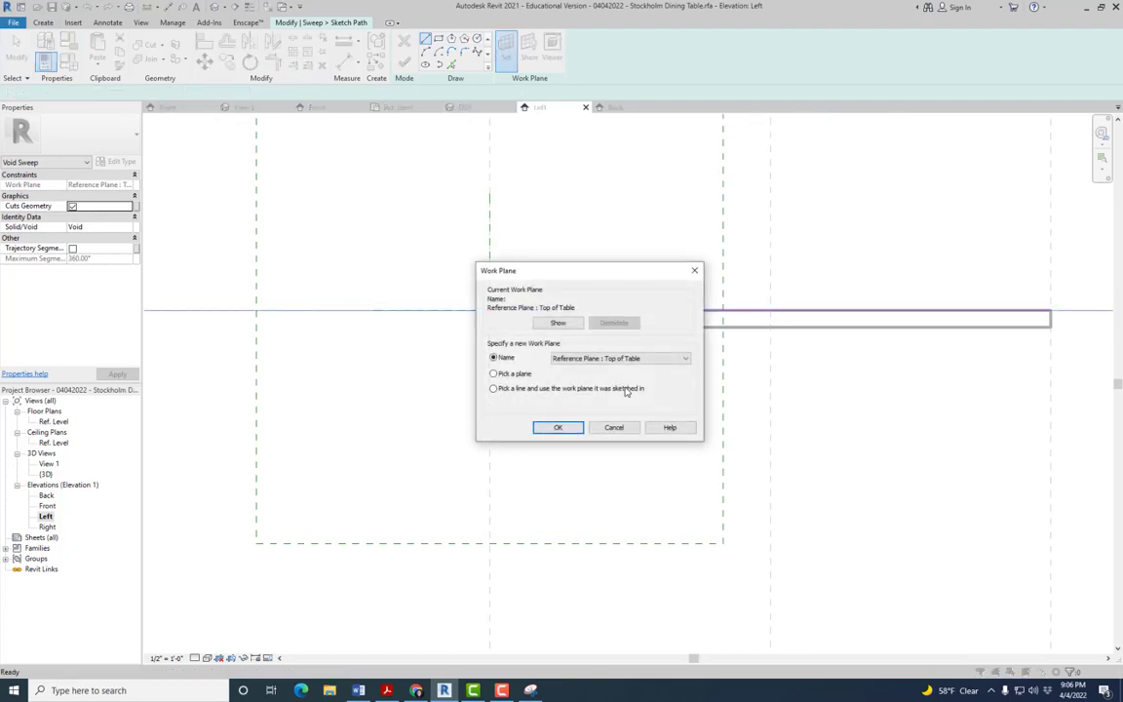
pyautogui.click(629, 359)
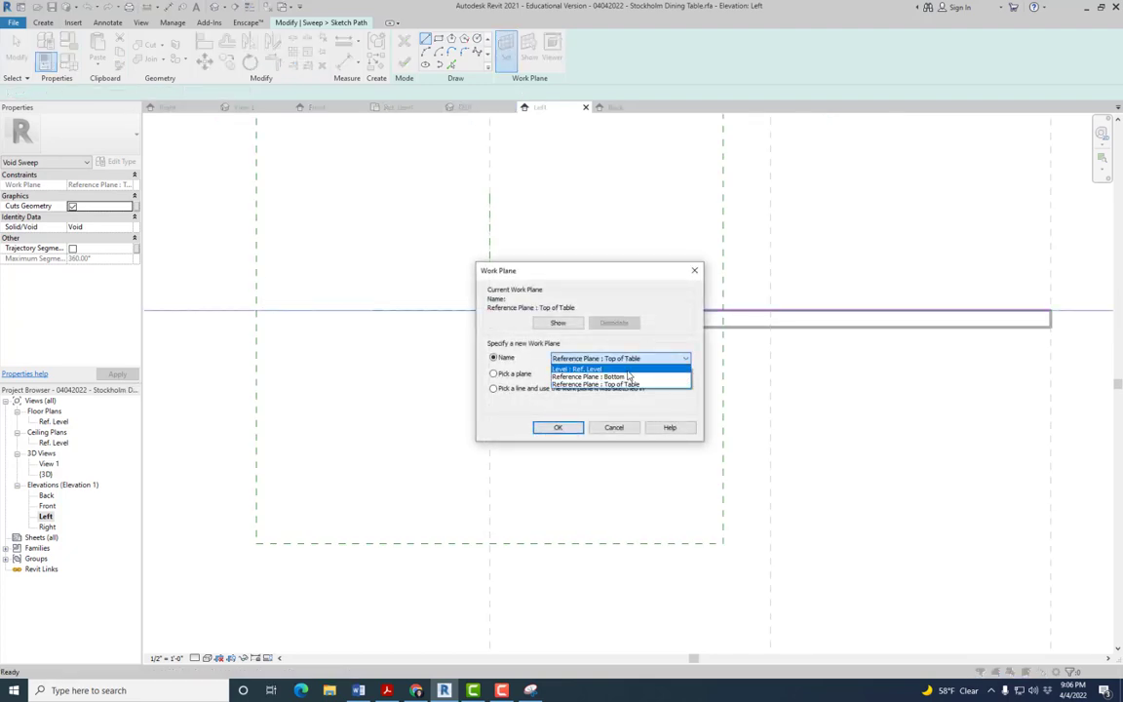
pyautogui.click(493, 378)
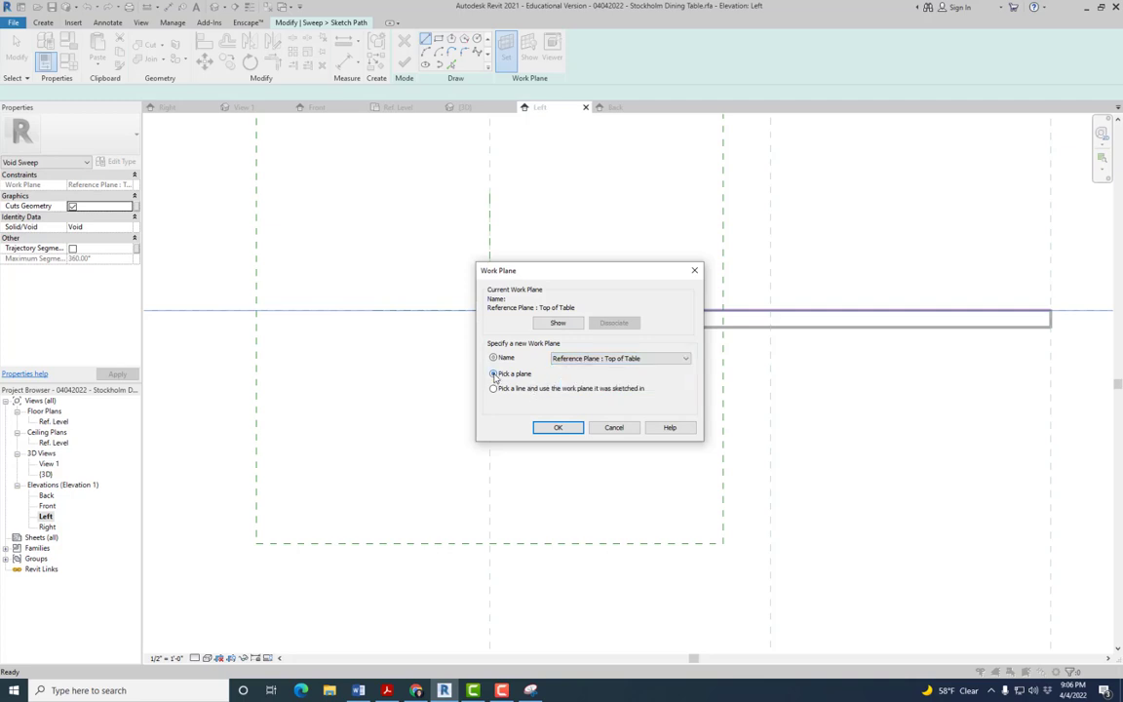
pyautogui.click(493, 374)
pyautogui.click(556, 427)
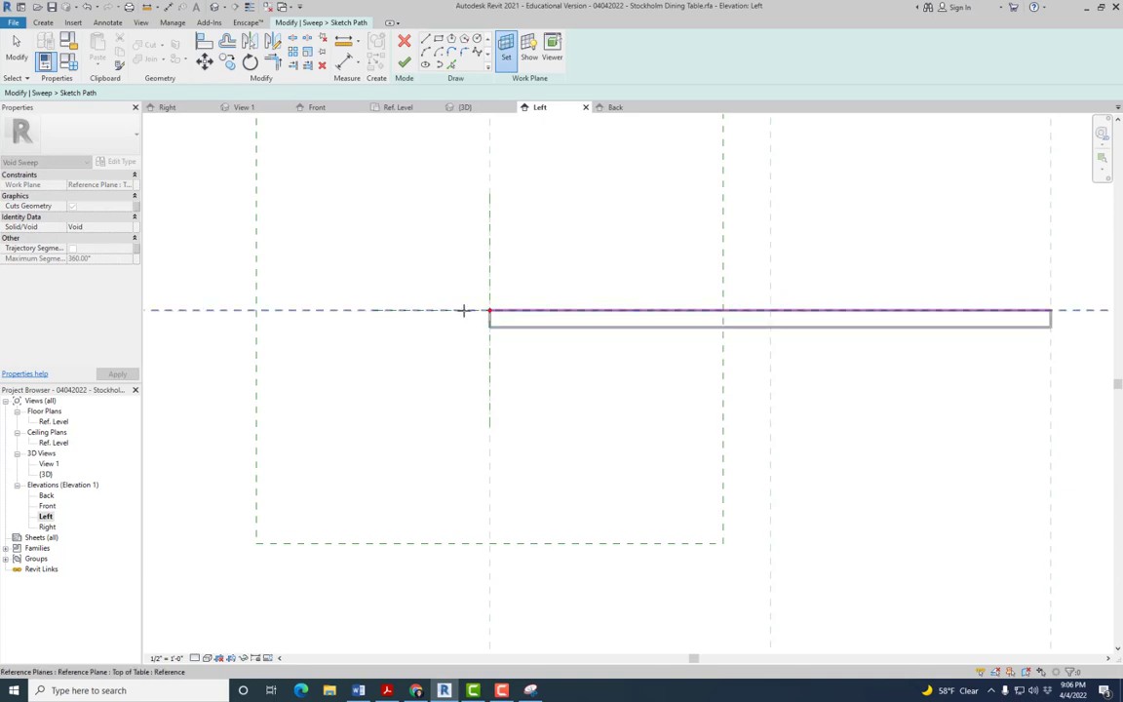
pyautogui.scroll(2, 489, 349)
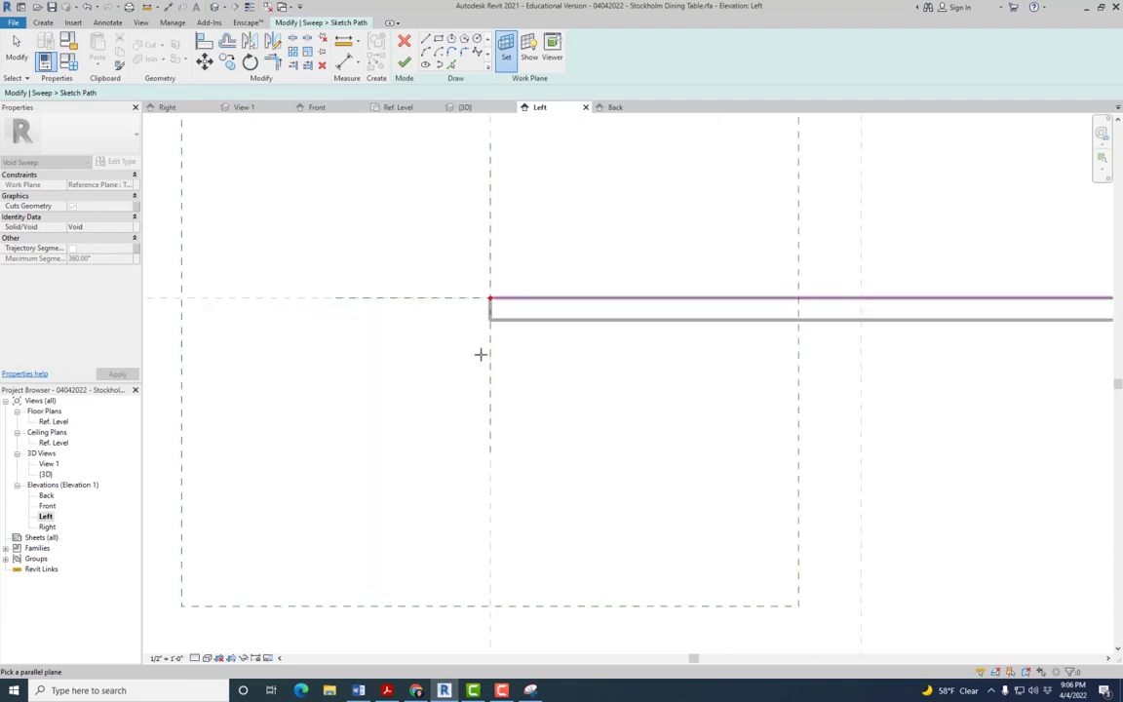
pyautogui.moveTo(481, 353); pyautogui.dragTo(609, 351, button='middle')
pyautogui.scroll(4, 627, 333)
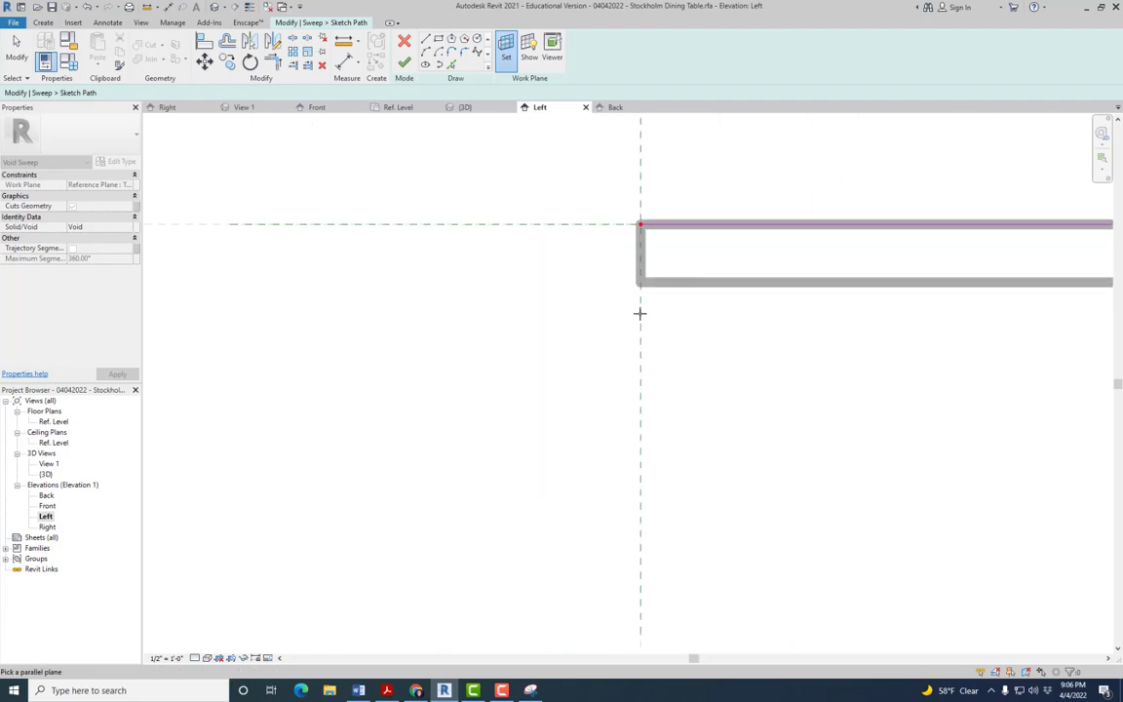
pyautogui.scroll(-4, 592, 371)
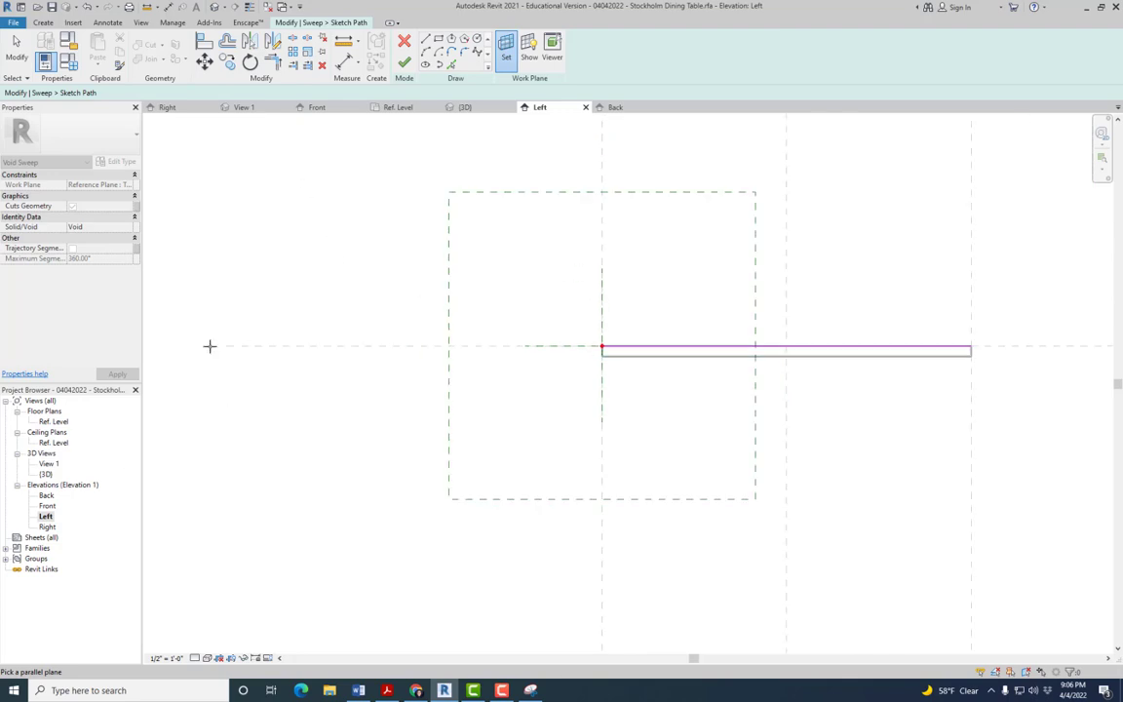
# Open the 3D View 1, orient it to the top-front-right corner and start the Line tool near the profile plane.
pyautogui.doubleClick(49, 464)
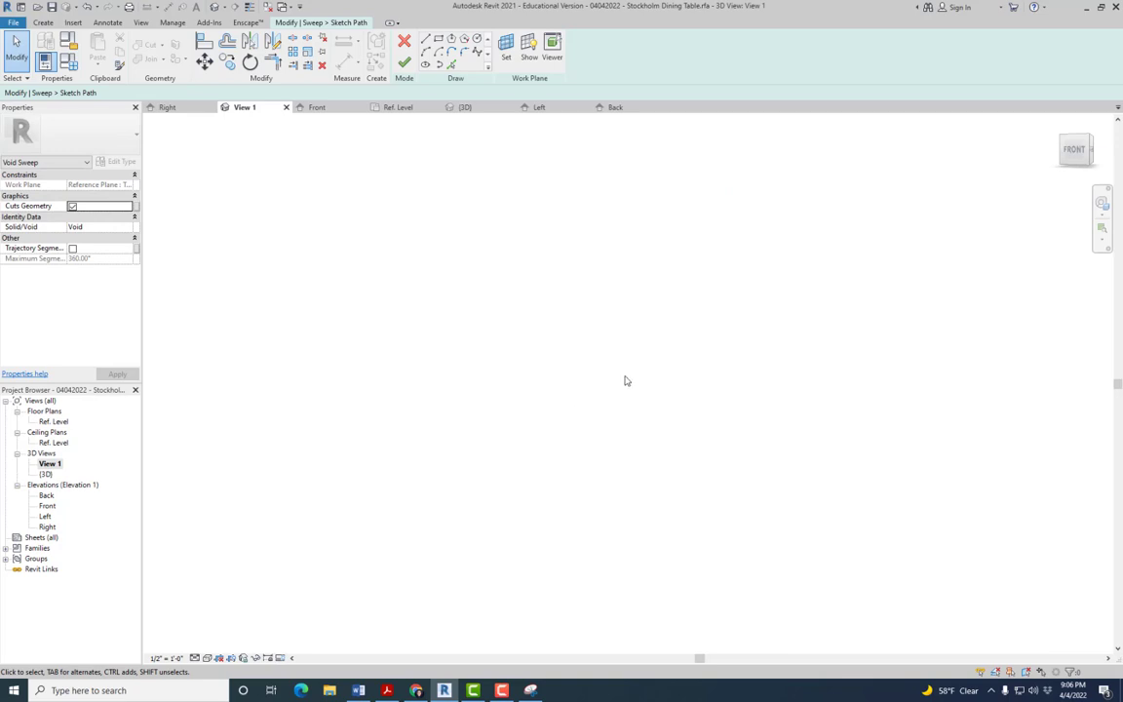
pyautogui.click(1089, 140)
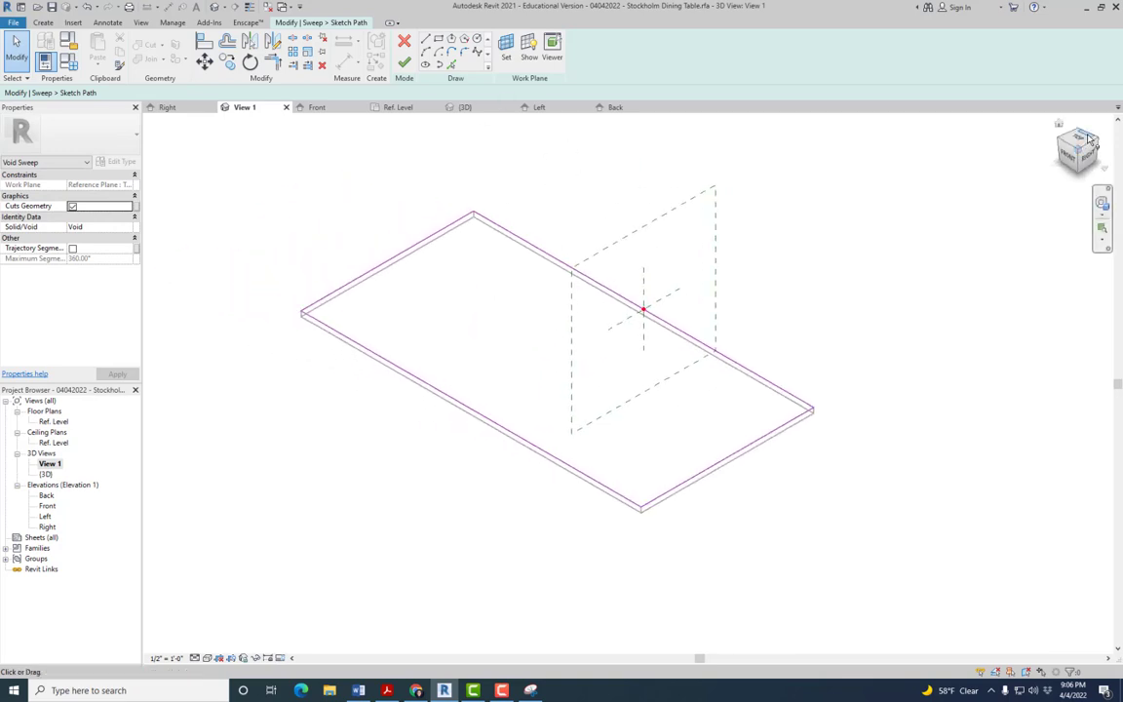
pyautogui.scroll(4, 775, 353)
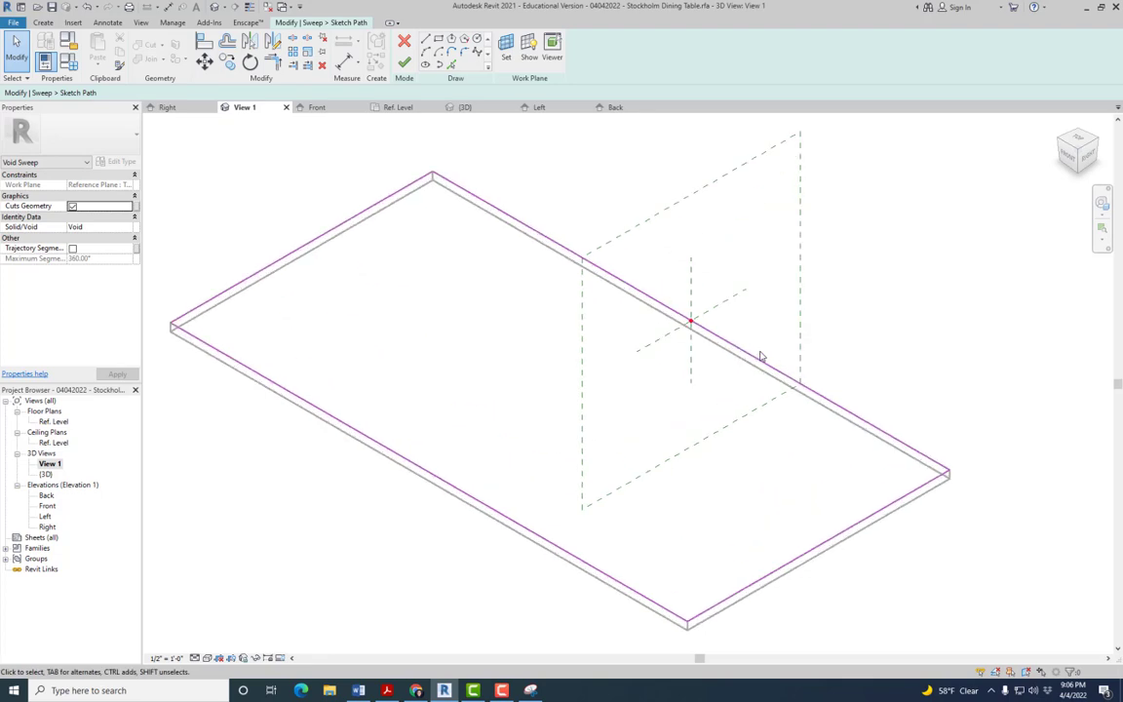
pyautogui.click(686, 323)
pyautogui.click(426, 40)
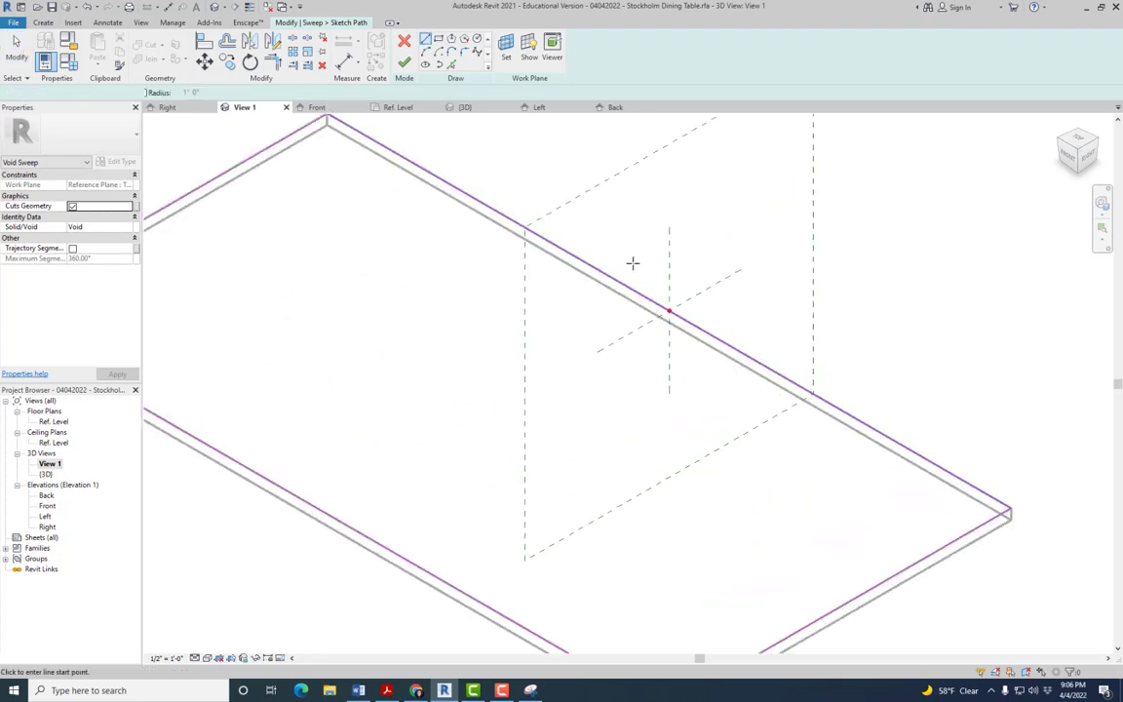
pyautogui.scroll(-4, 624, 317)
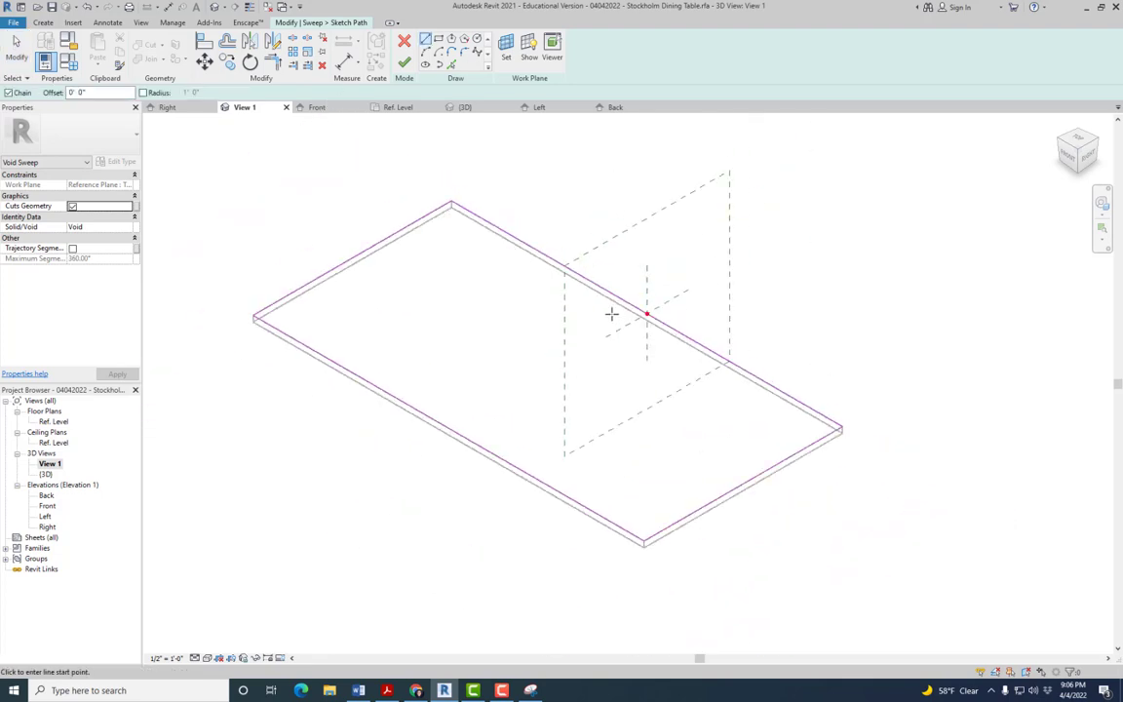
pyautogui.scroll(5, 673, 331)
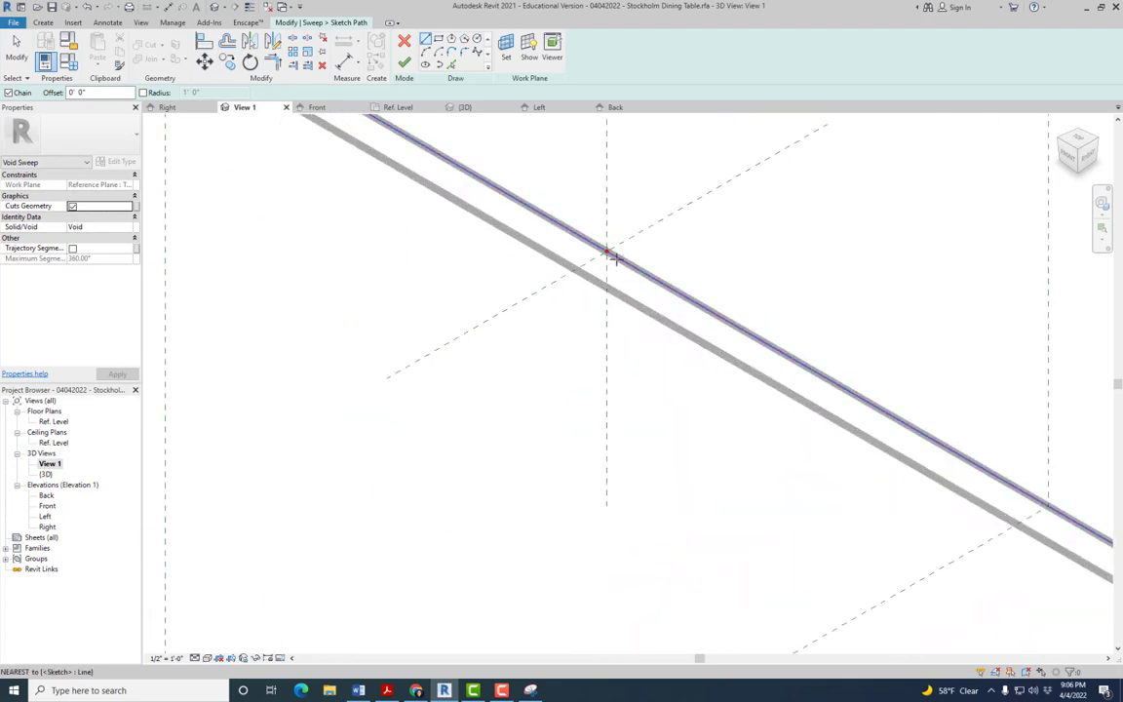
pyautogui.scroll(-2, 635, 293)
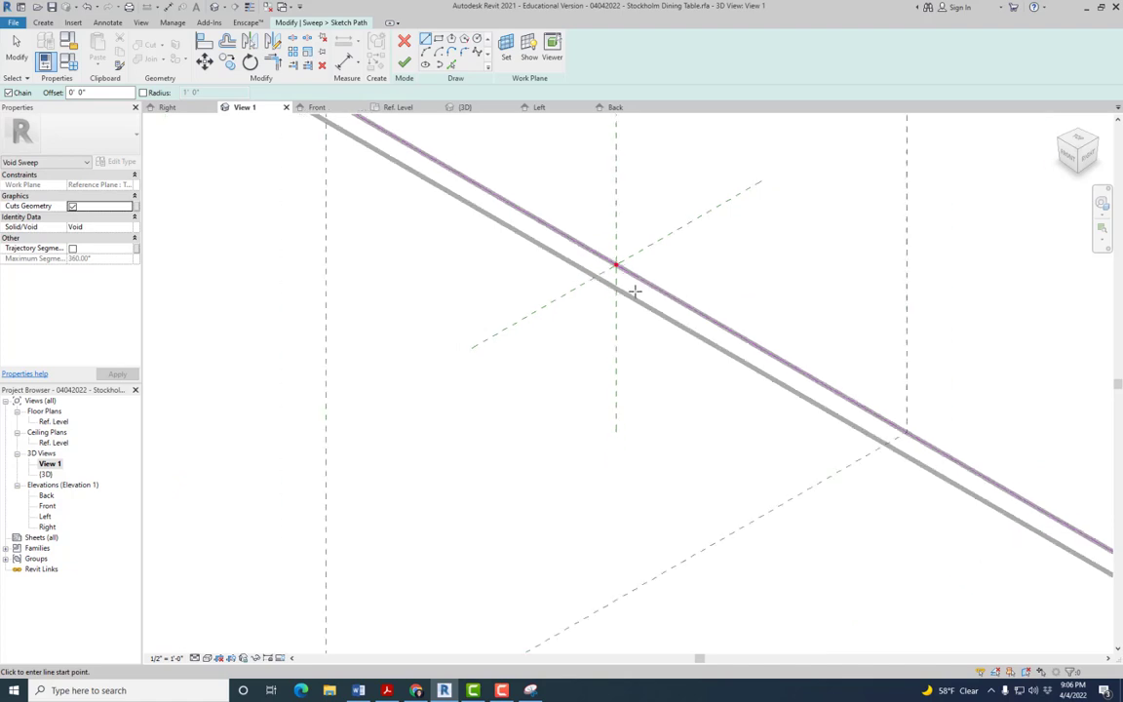
pyautogui.scroll(-3, 747, 305)
# Try to draw a void profile line downward from the midpoint of the sweep path's edge at the profile plane in View 1.
pyautogui.keyDown('shift'); pyautogui.moveTo(741, 298); pyautogui.dragTo(664, 286, button='middle'); pyautogui.keyUp('shift')
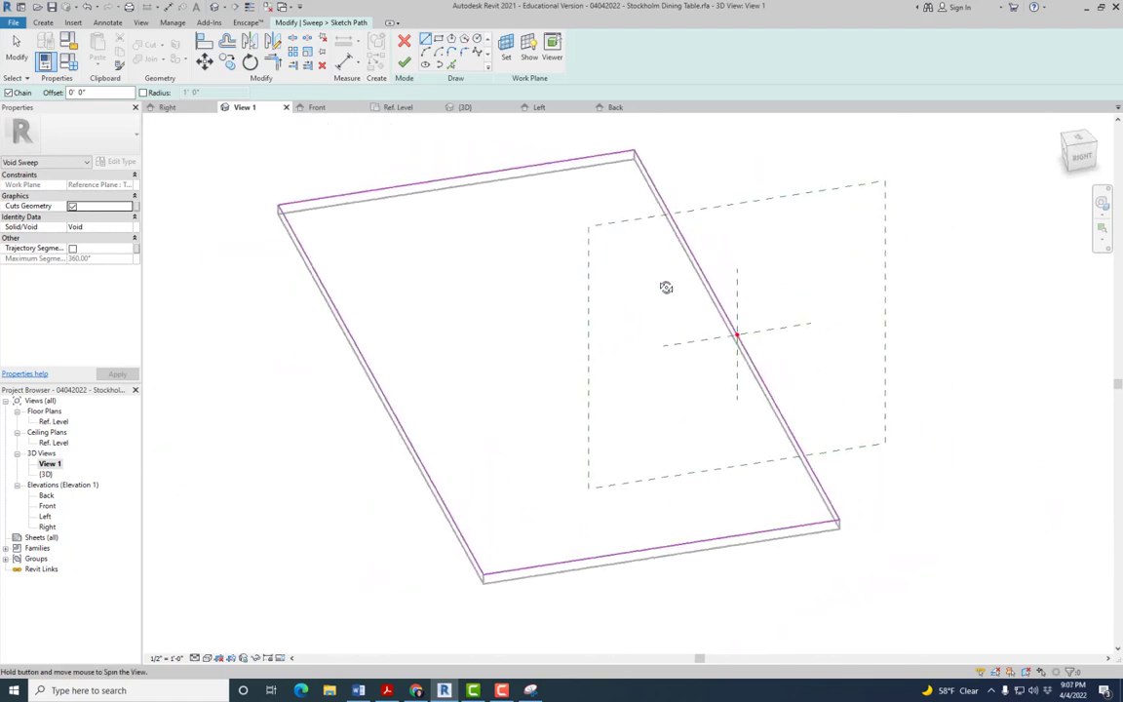
pyautogui.scroll(3, 745, 336)
pyautogui.moveTo(745, 335)
pyautogui.keyDown('shift'); pyautogui.mouseDown(button='middle')
pyautogui.moveTo(747, 351)
pyautogui.moveTo(679, 321)
pyautogui.moveTo(662, 294)
pyautogui.mouseUp(button='middle'); pyautogui.keyUp('shift')
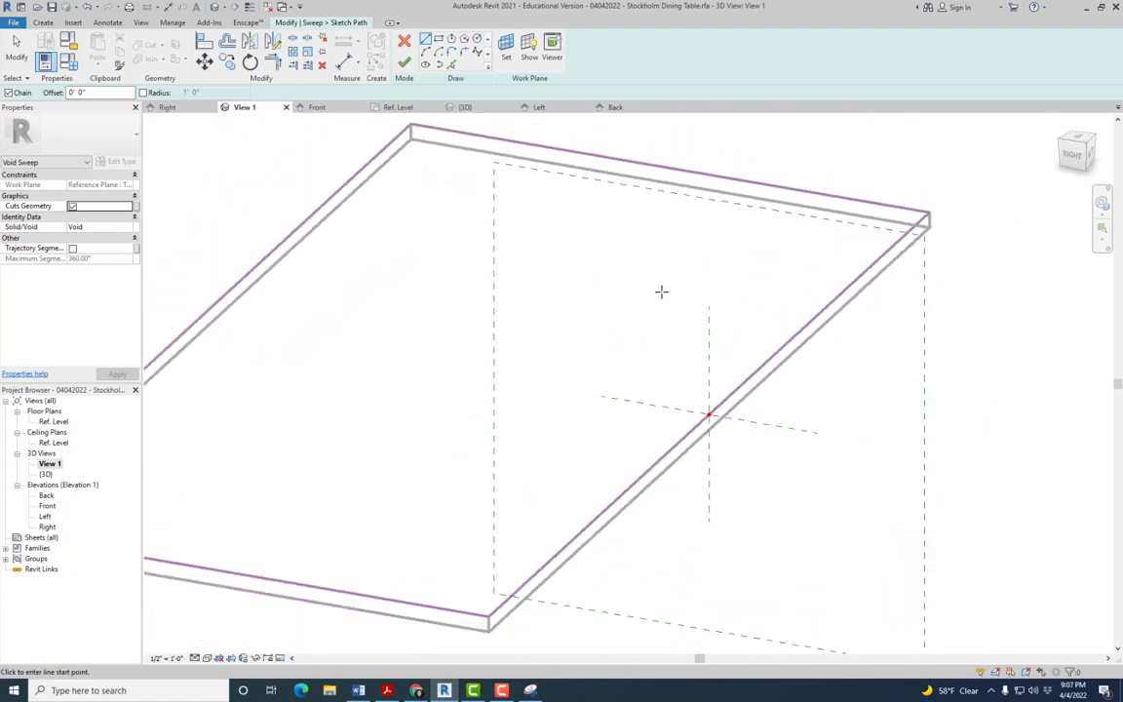
pyautogui.scroll(2, 690, 388)
pyautogui.scroll(2, 692, 388)
pyautogui.moveTo(683, 379)
pyautogui.keyDown('shift'); pyautogui.mouseDown(button='middle')
pyautogui.moveTo(676, 334)
pyautogui.moveTo(702, 338)
pyautogui.mouseUp(button='middle'); pyautogui.keyUp('shift')
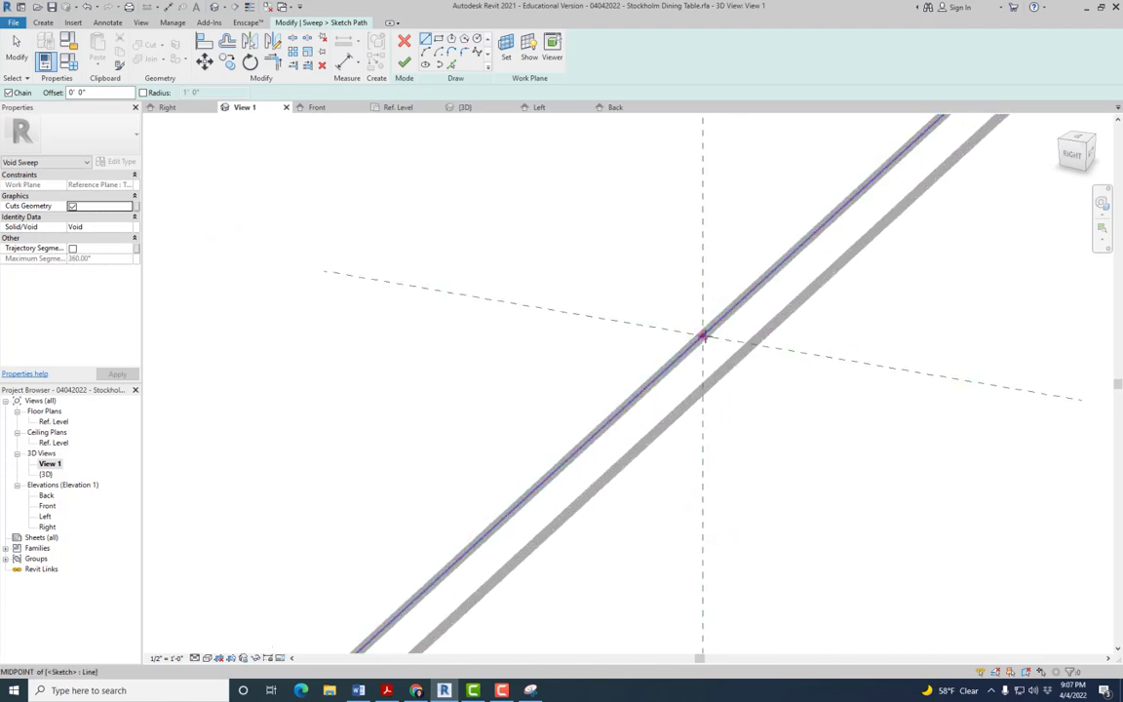
pyautogui.scroll(1, 703, 335)
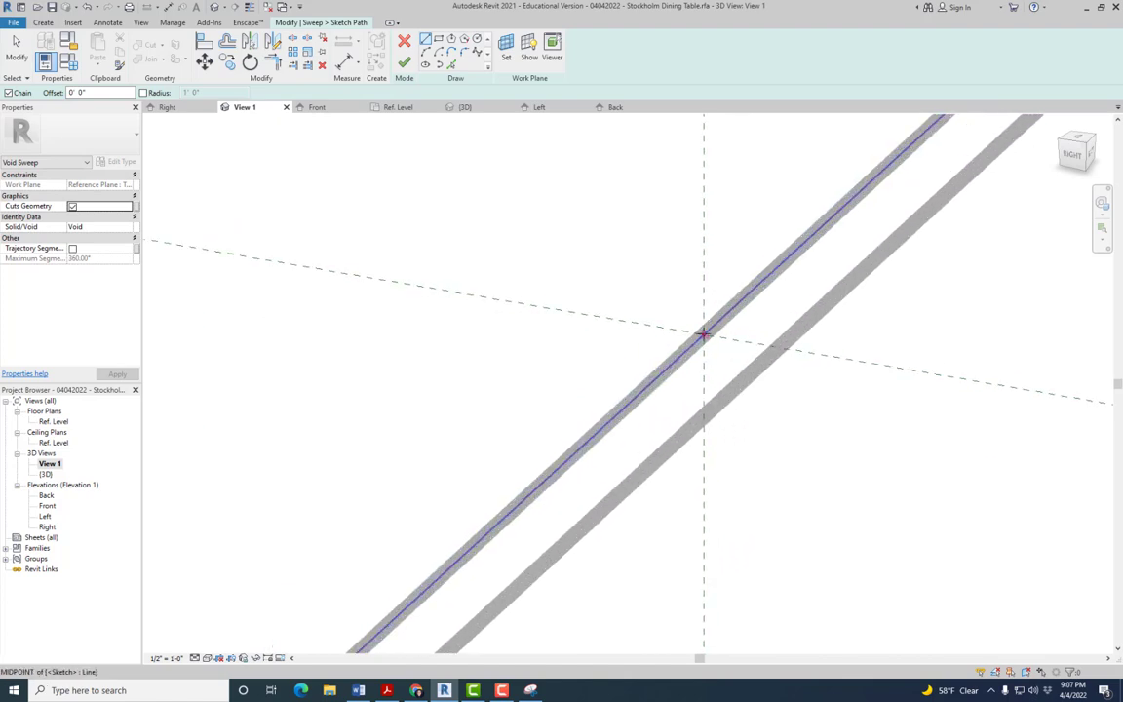
pyautogui.click(704, 336)
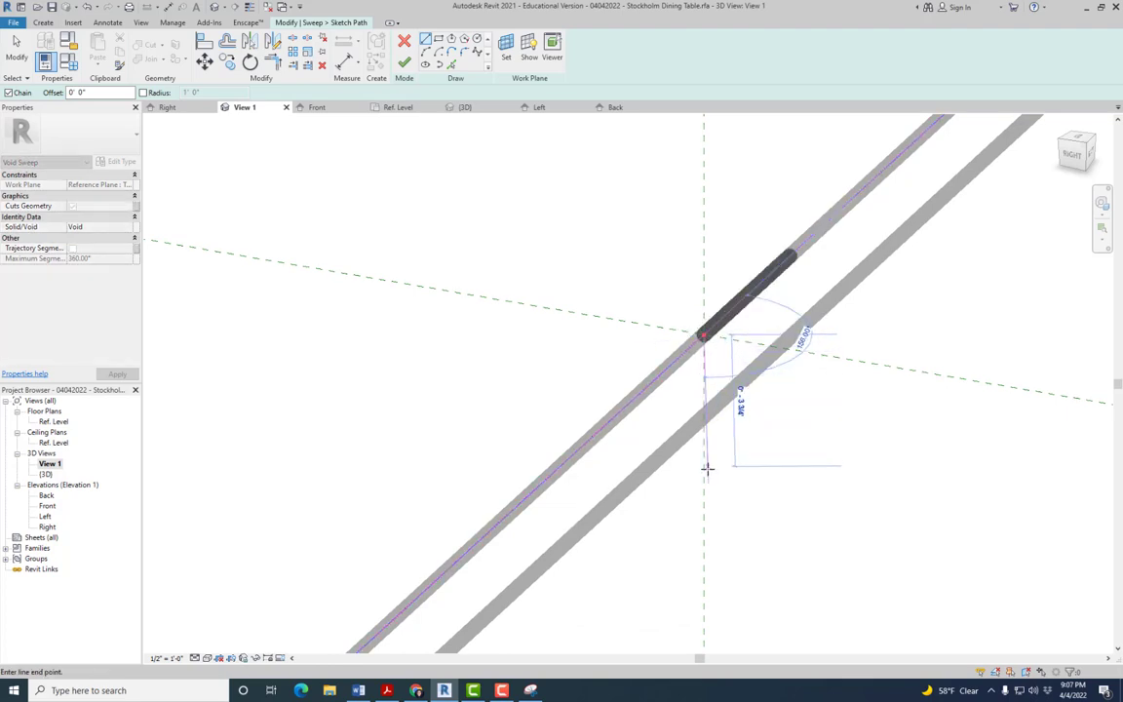
pyautogui.moveTo(704, 472); pyautogui.dragTo(711, 456, button='middle')
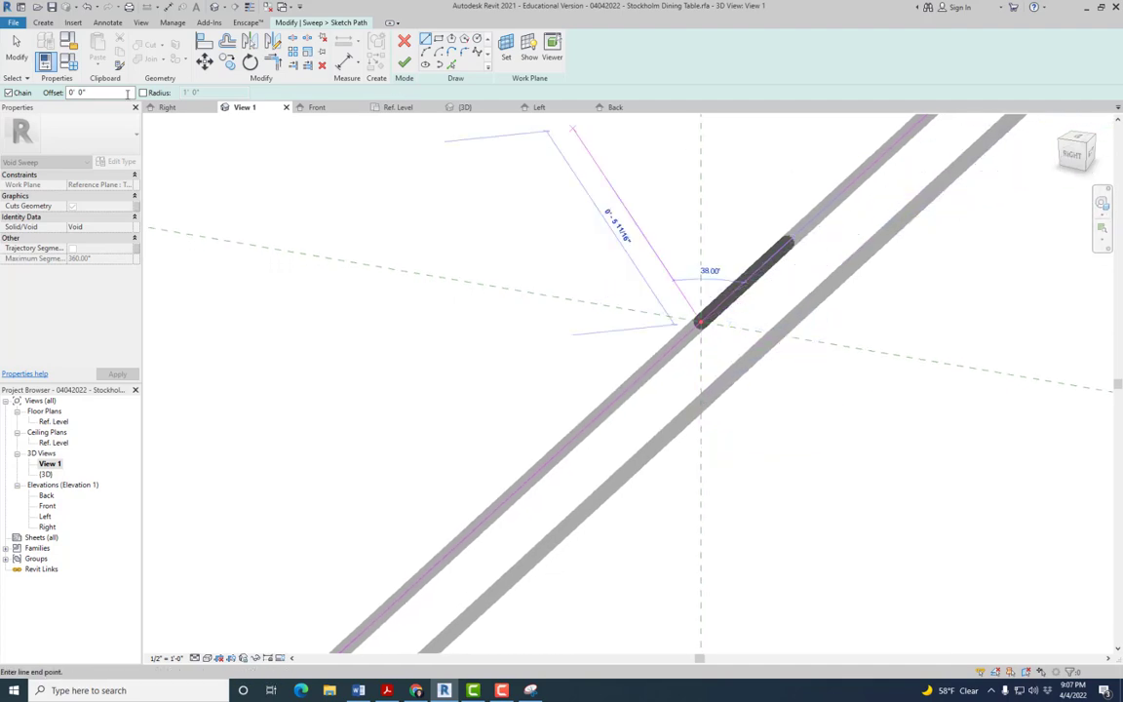
pyautogui.press('Escape')
pyautogui.press('Escape')
# Orient View 1 to the right side and try to draw the profile with the Line tool at the tabletop's end.
pyautogui.click(1076, 154)
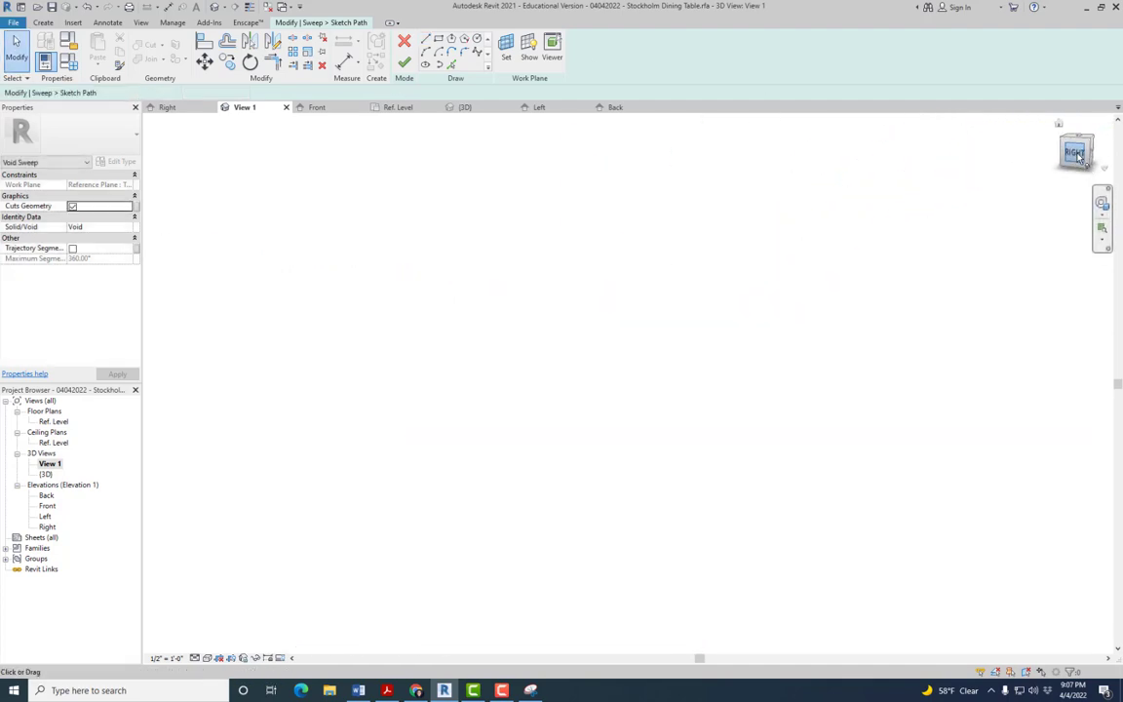
pyautogui.scroll(5, 767, 380)
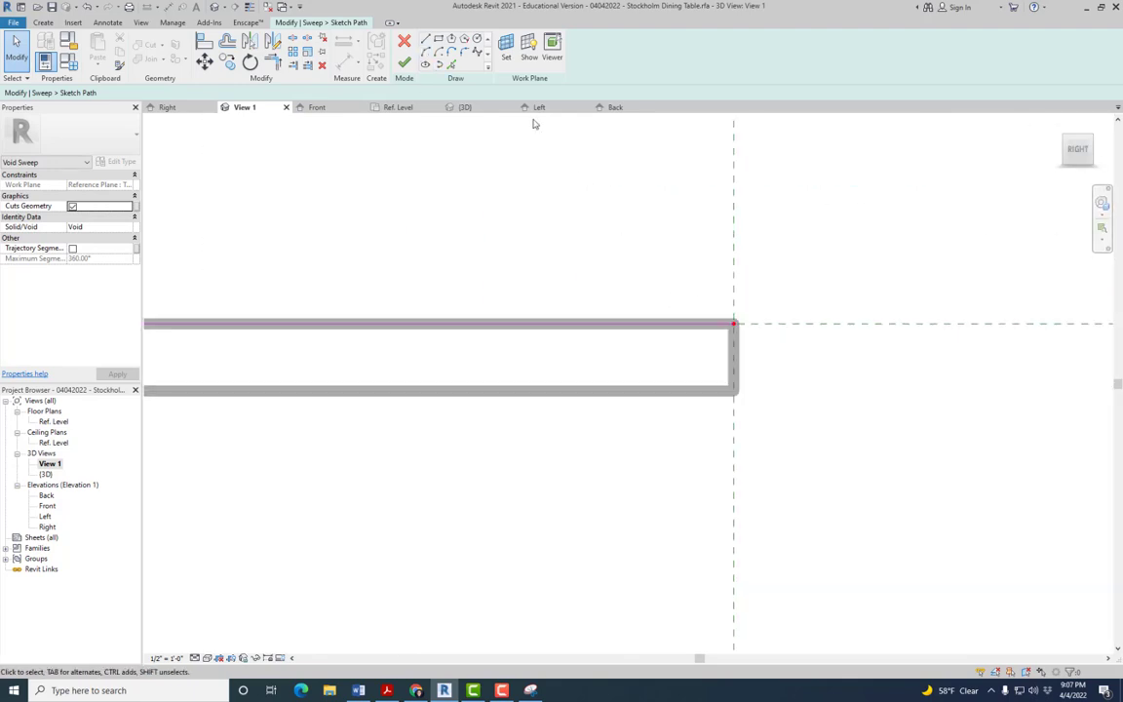
pyautogui.click(425, 39)
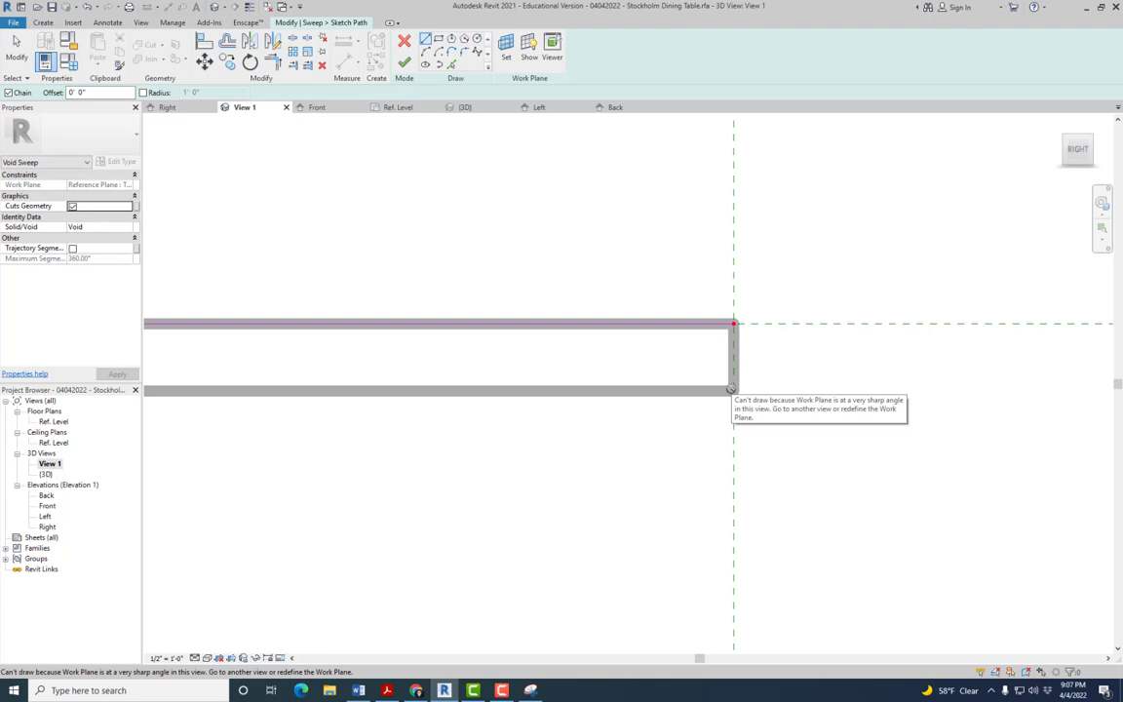
pyautogui.scroll(-5, 731, 389)
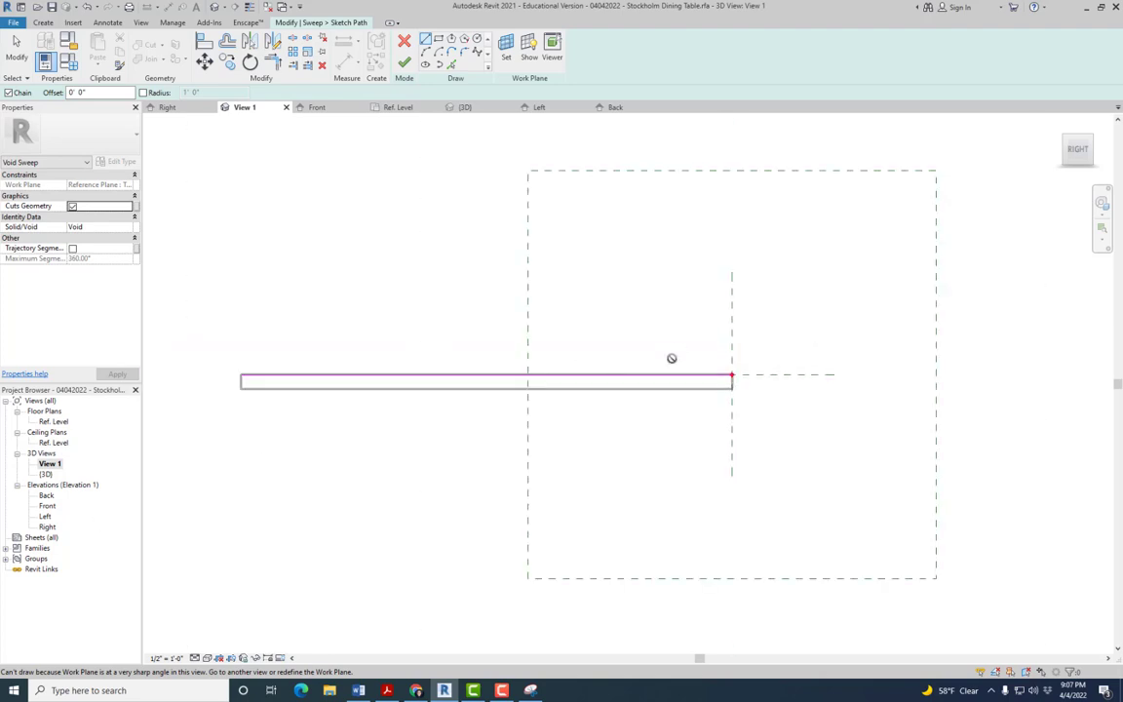
# In the Ref. Level plan, find the views referring to the sweep's profile plane and open Elevation: Left.
pyautogui.doubleClick(54, 421)
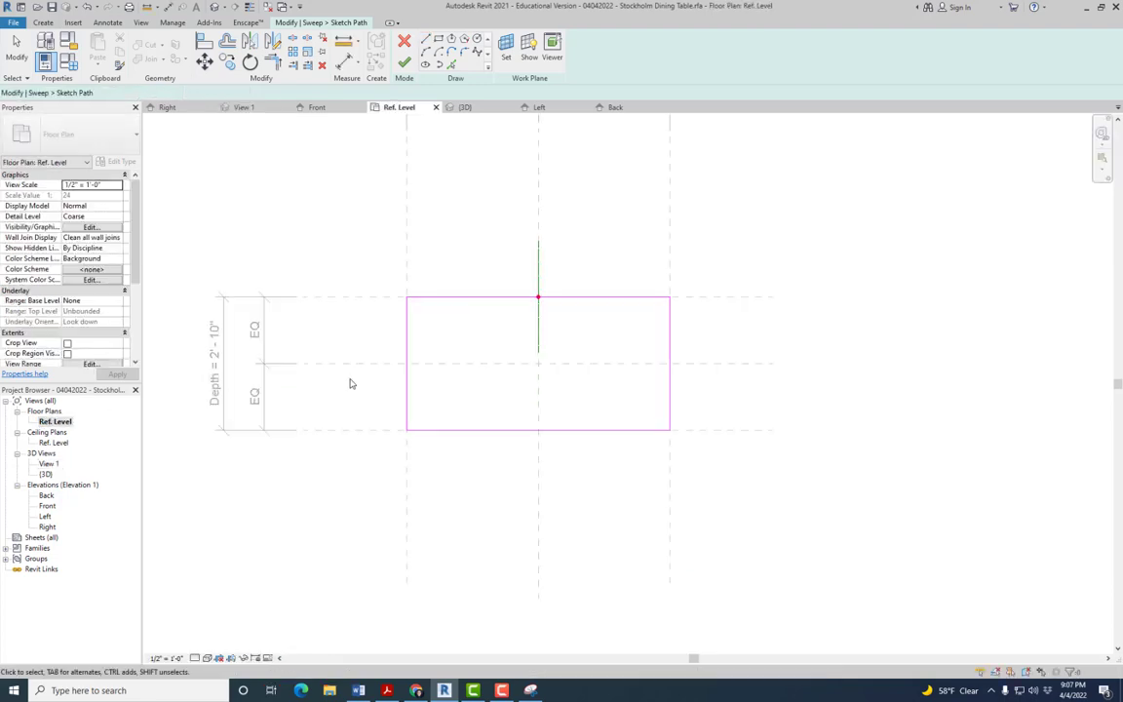
pyautogui.click(538, 283)
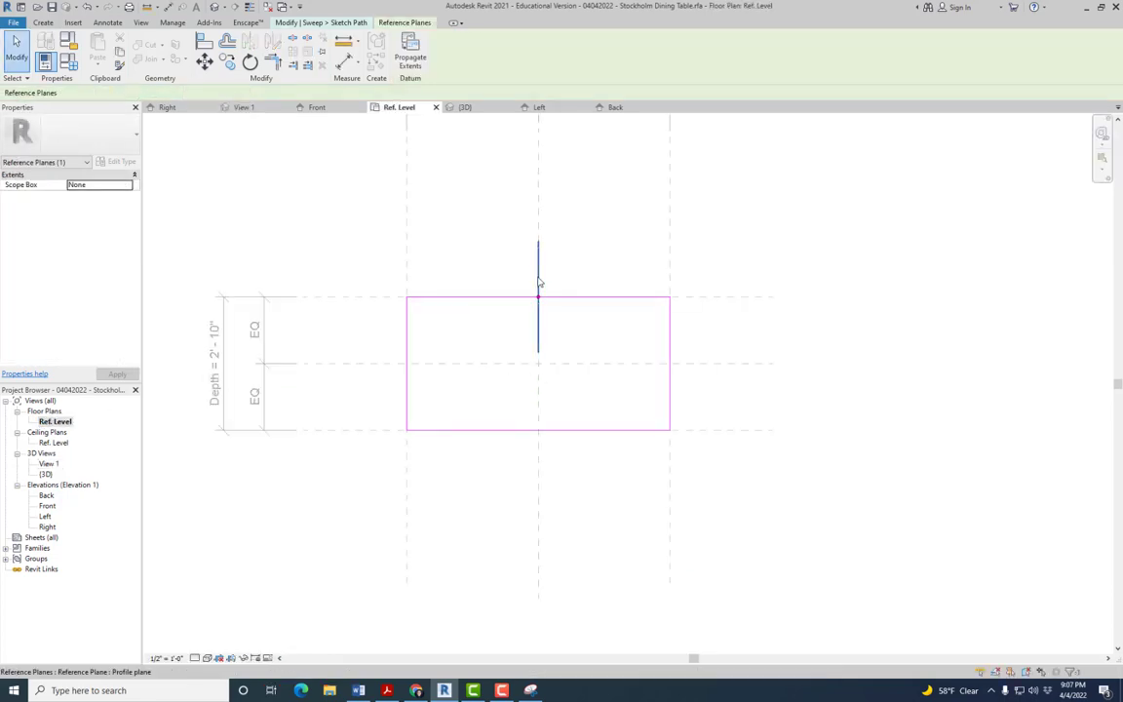
pyautogui.click(566, 259)
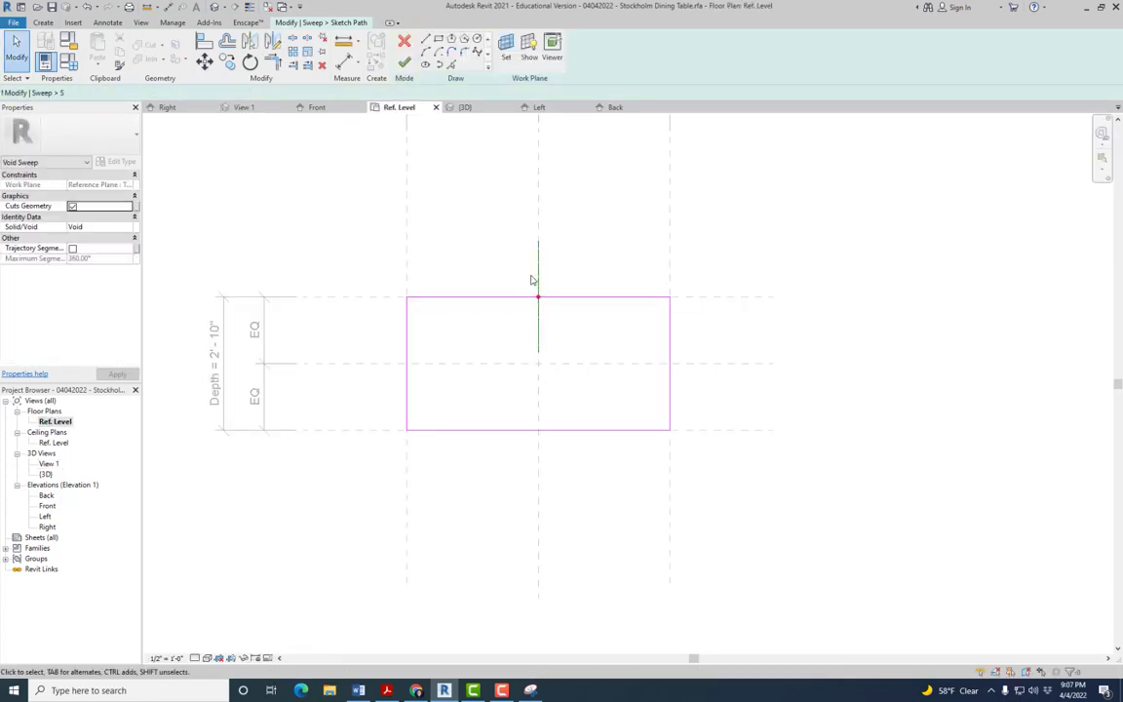
pyautogui.scroll(2, 531, 278)
pyautogui.click(543, 264)
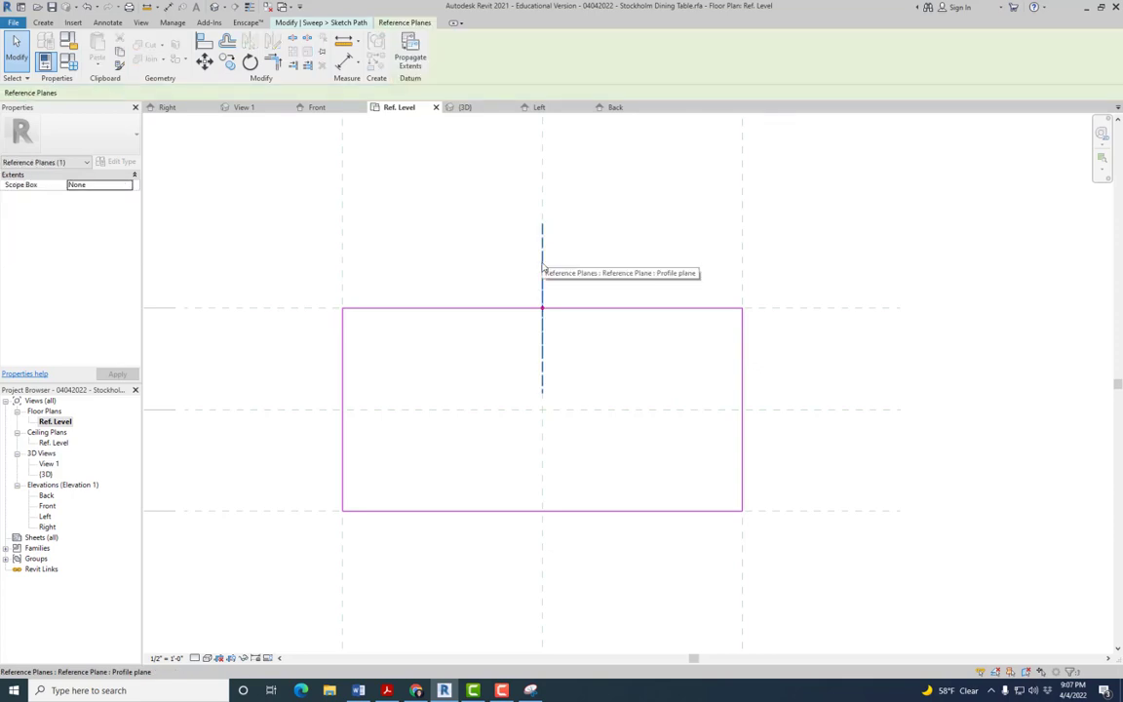
pyautogui.rightClick(542, 262)
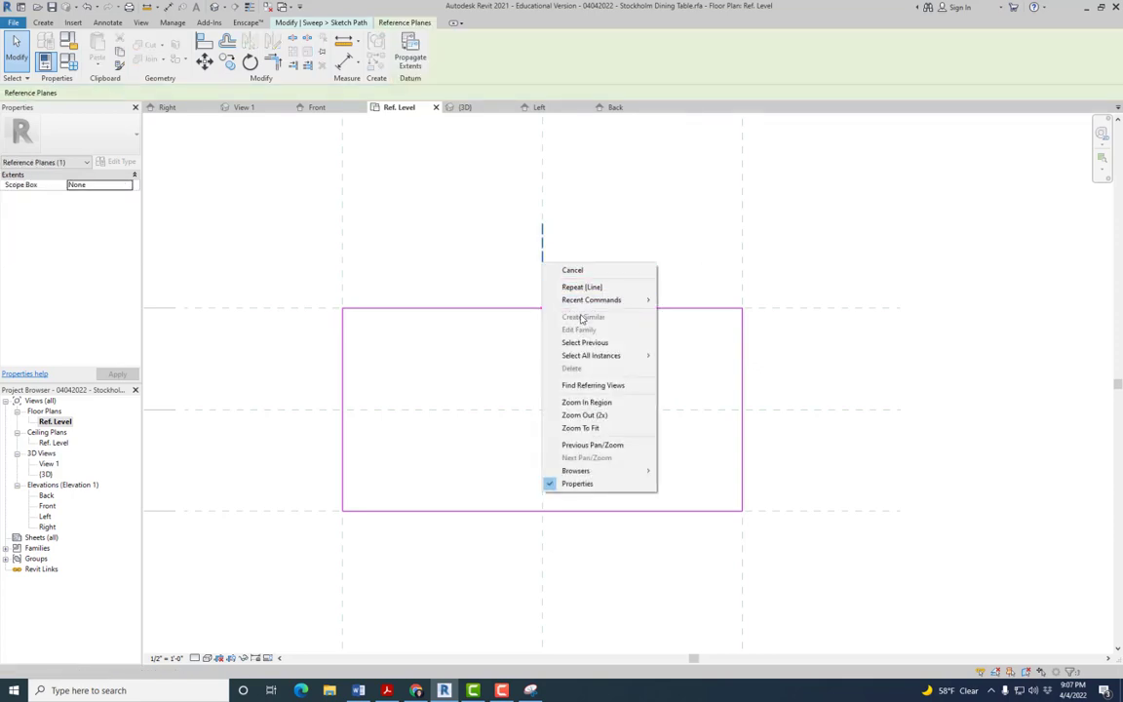
pyautogui.click(604, 386)
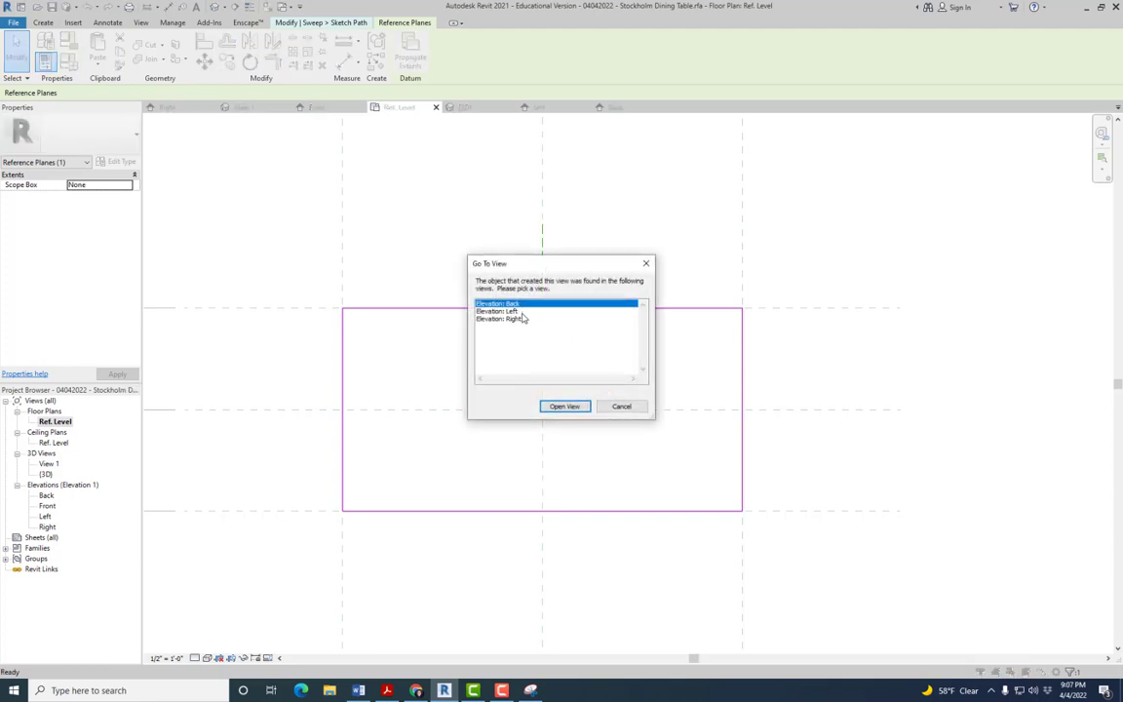
pyautogui.click(522, 313)
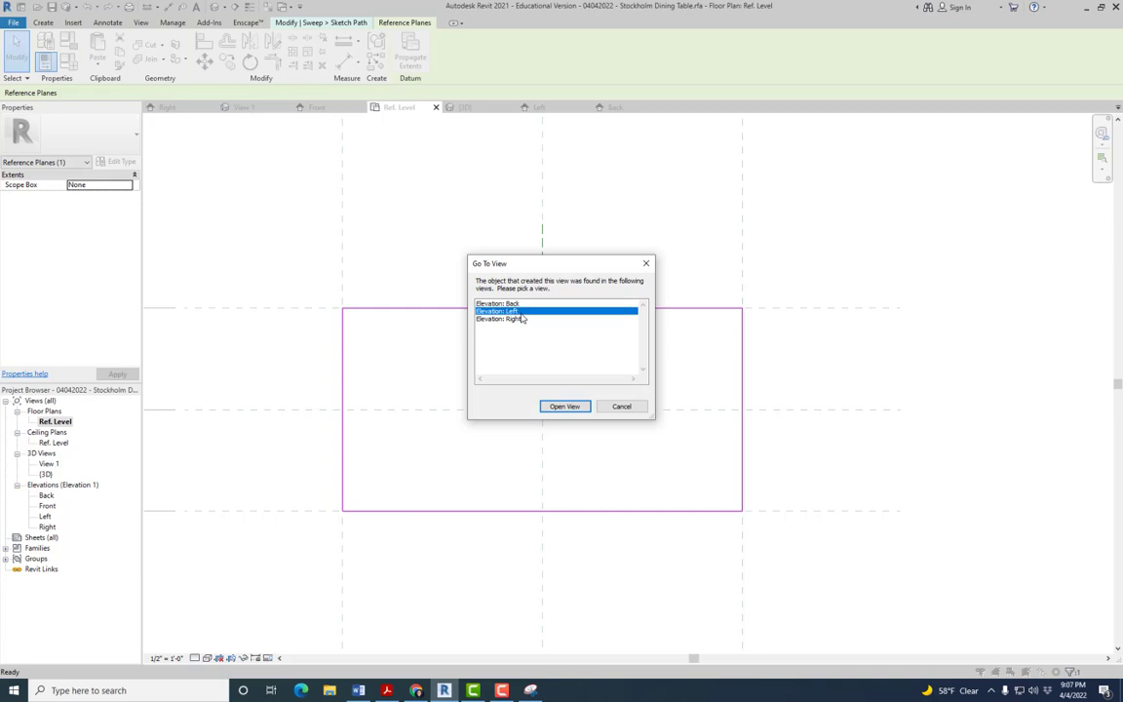
pyautogui.click(565, 406)
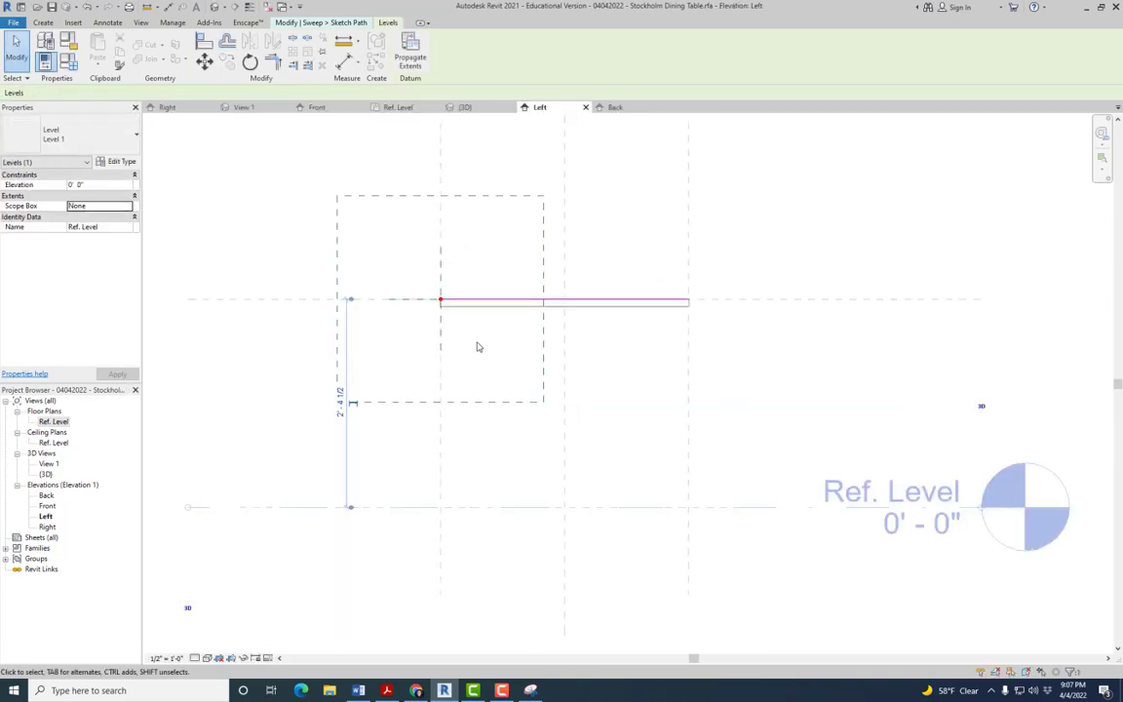
# Resume the sweep path sketch and try the Line tool once more in the Left elevation.
pyautogui.click(347, 23)
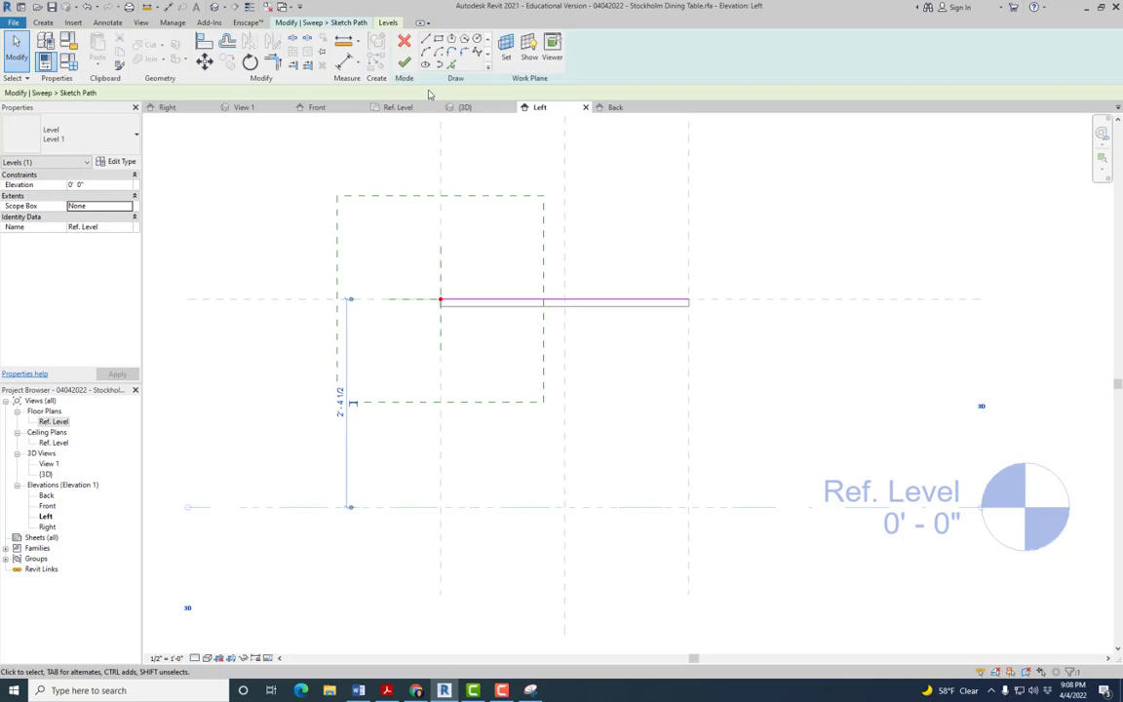
pyautogui.click(425, 39)
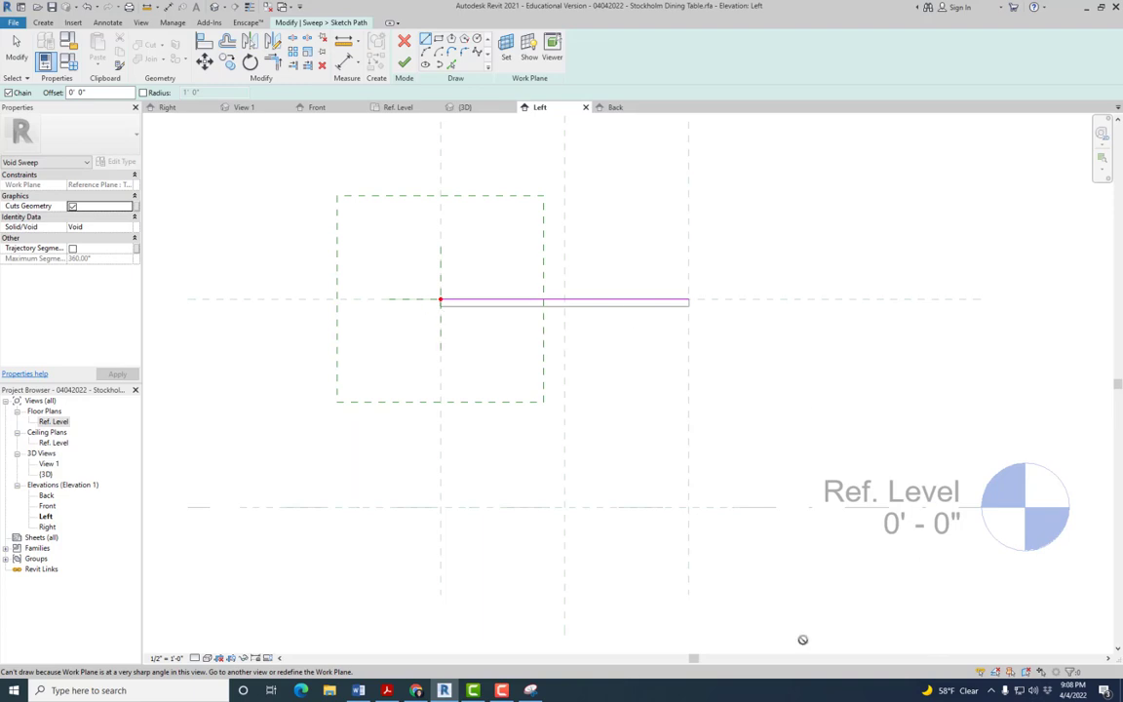
pyautogui.click(505, 691)
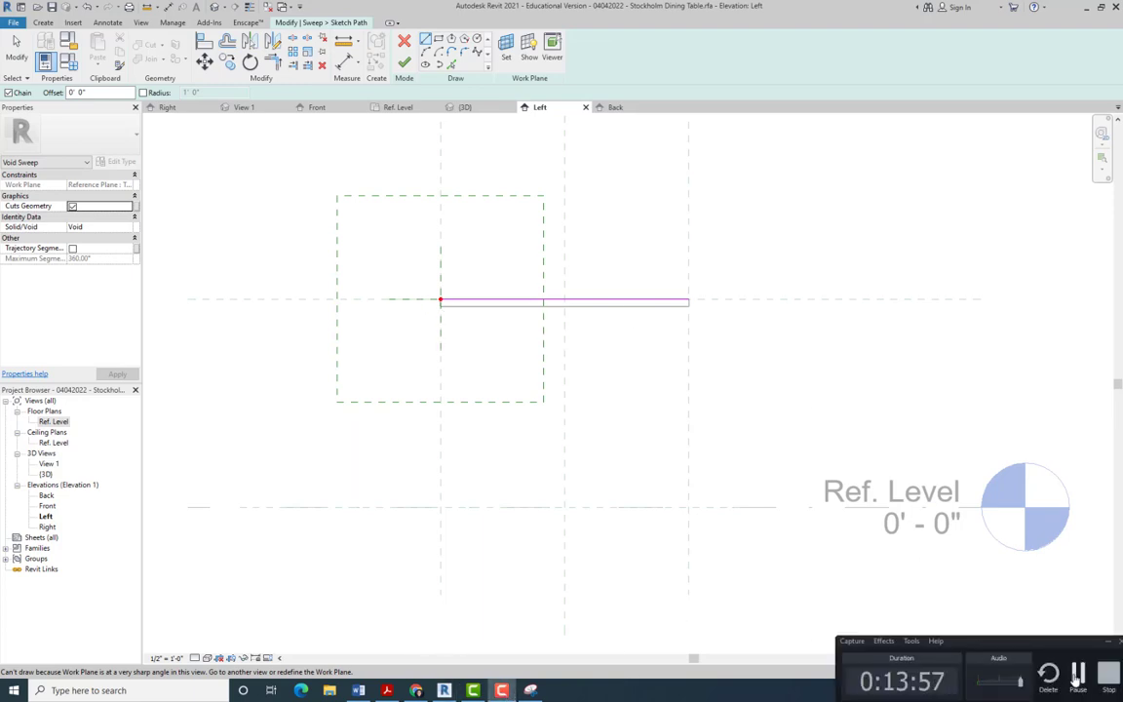